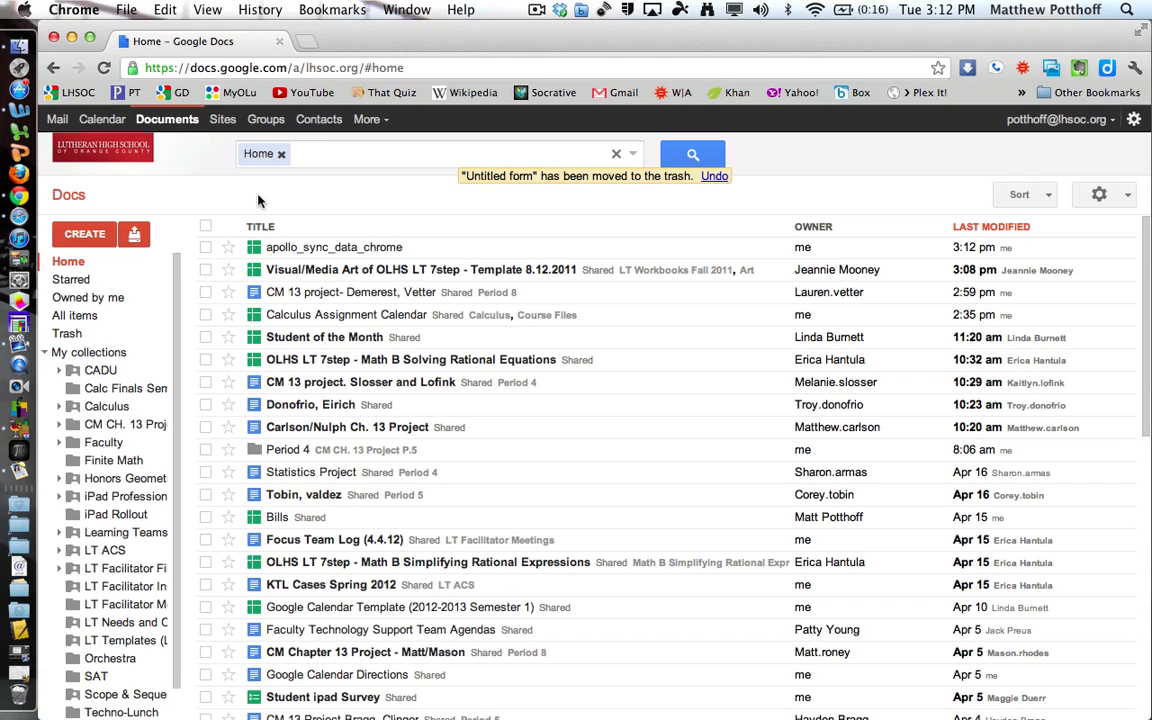
Show the CREATE menu's list of new item types, such as document, spreadsheet and form.
left_click(83, 236)
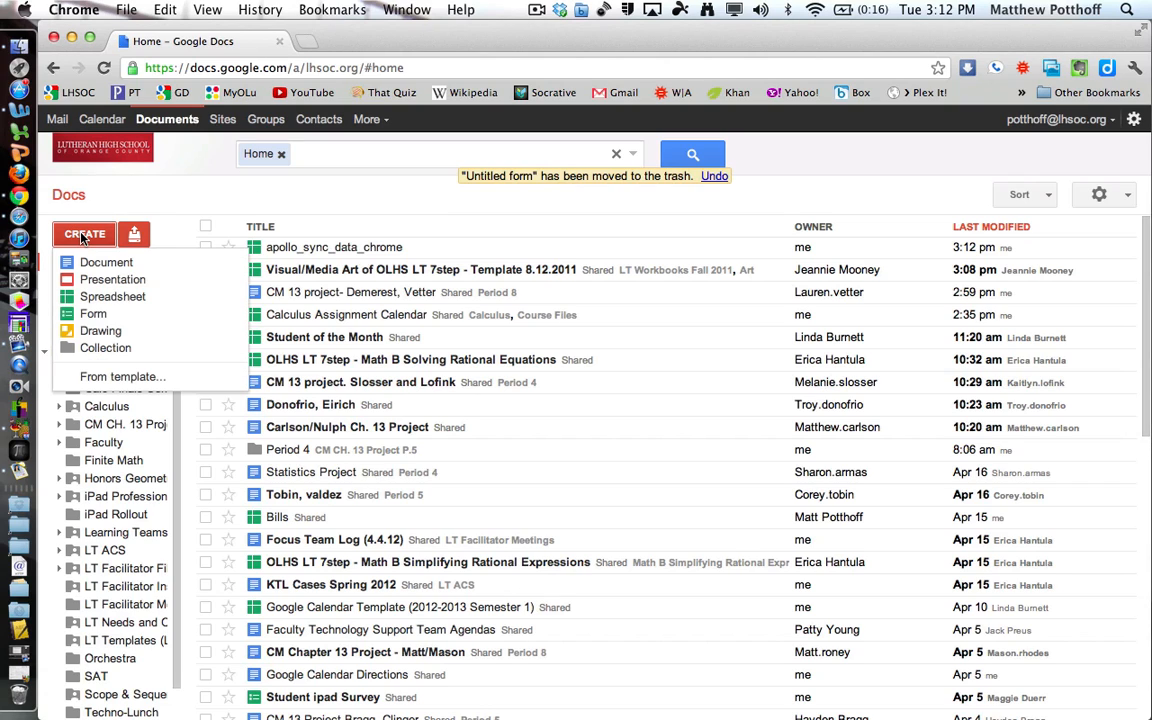
Create a new blank form with username collection off and sign-in not required.
left_click(93, 315)
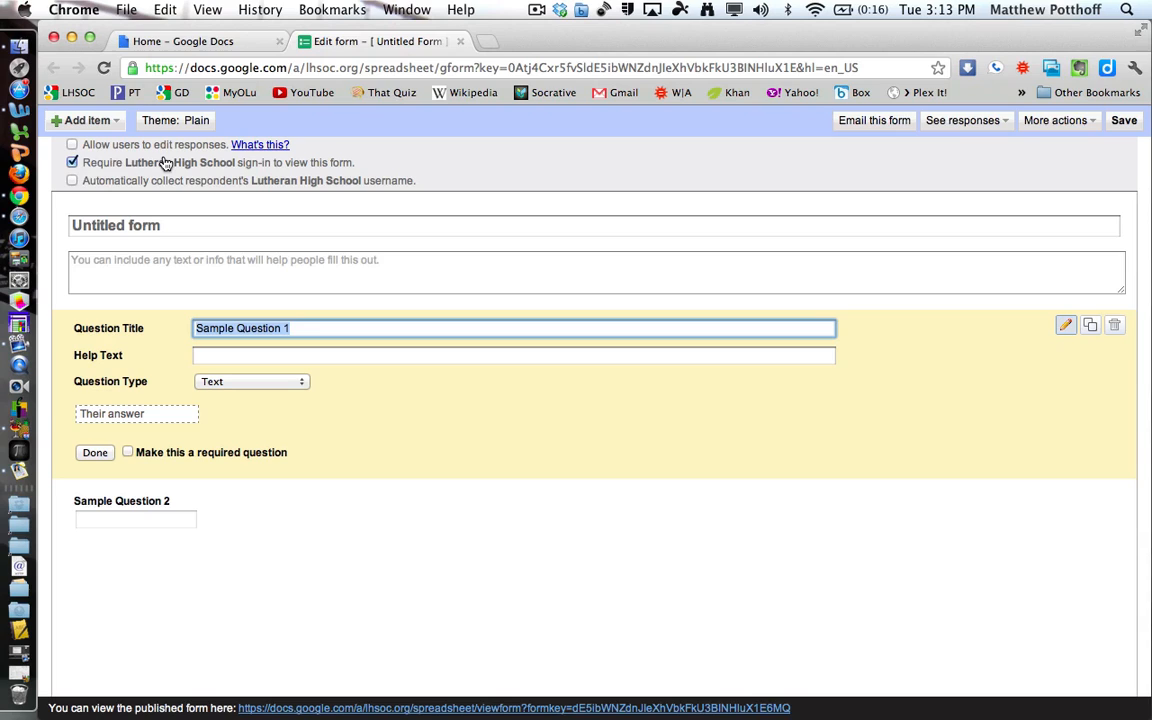
left_click(71, 181)
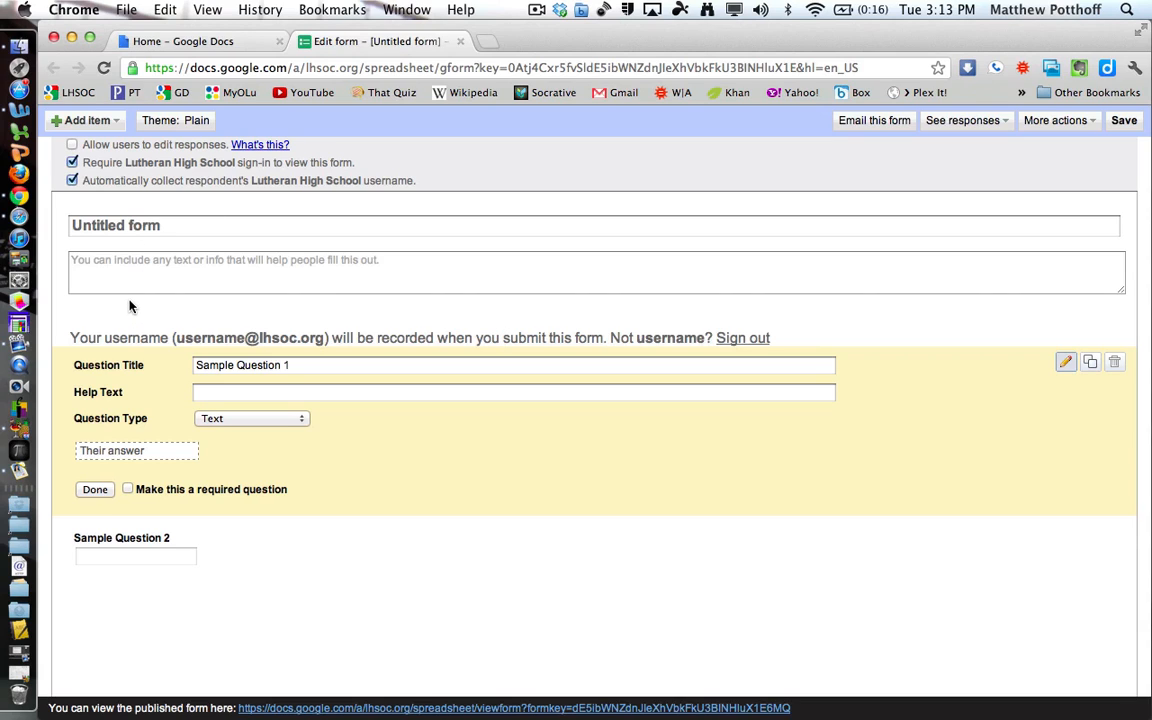
left_click(72, 181)
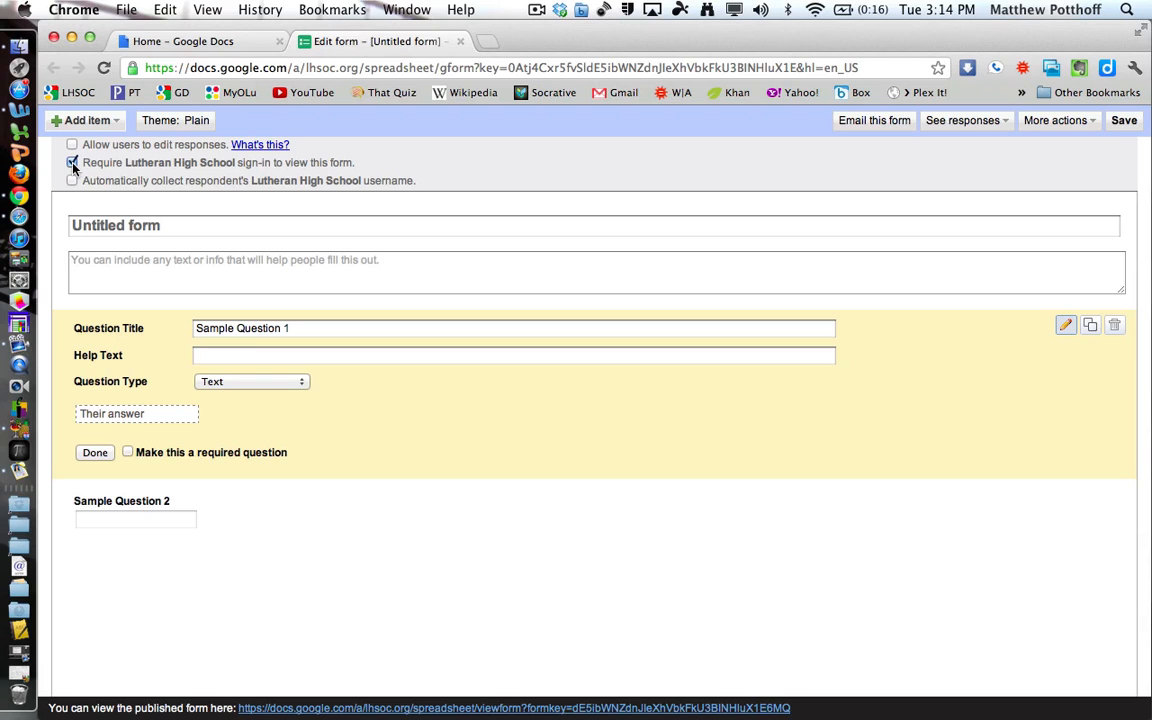
left_click(72, 163)
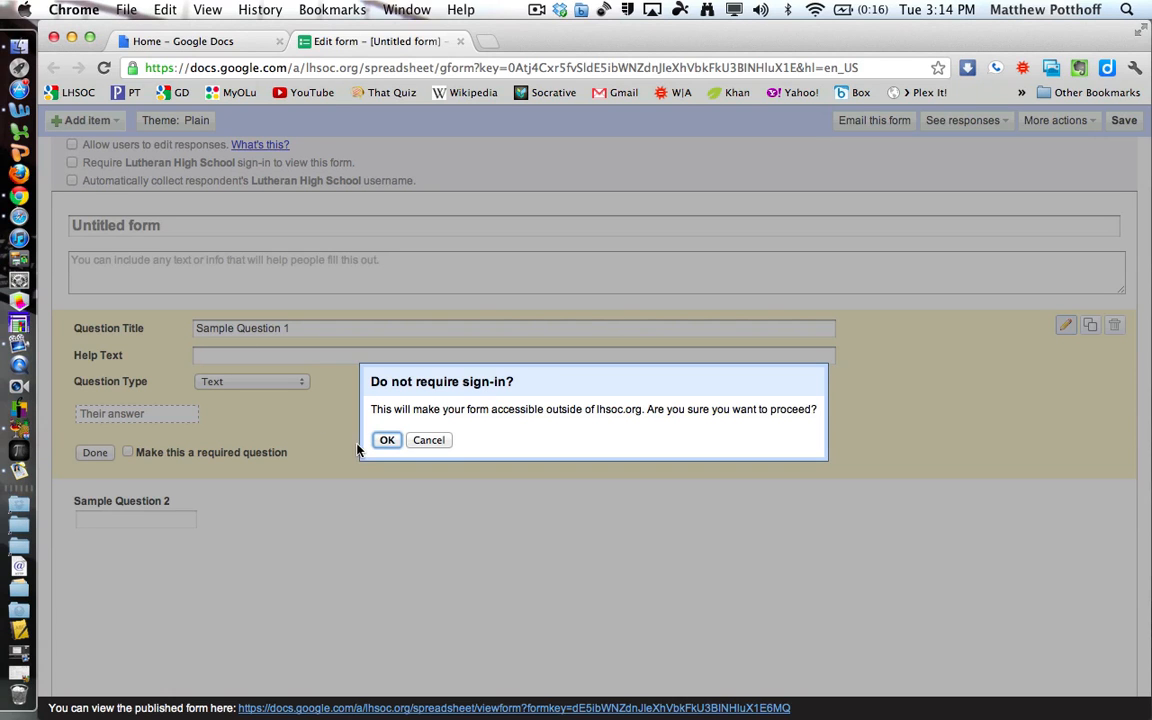
left_click(386, 442)
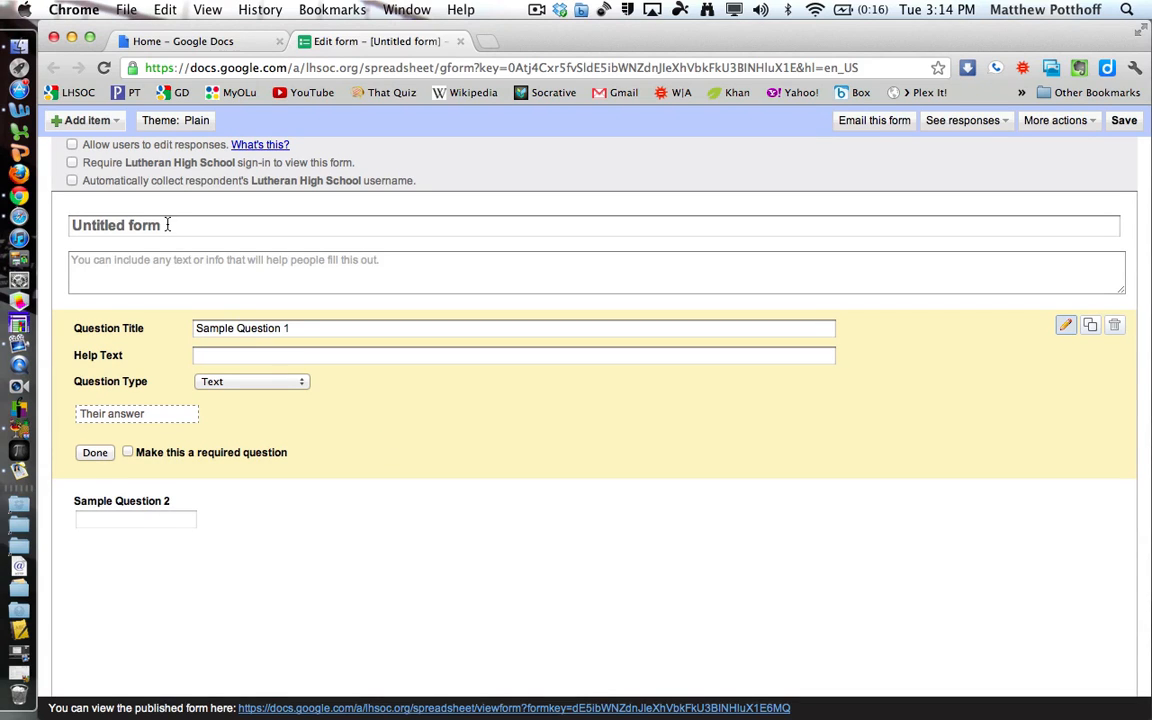
Title the form 'Techno Lunch' with the description 'Survey about techno lunch.'.
left_click(167, 225)
type("Te")
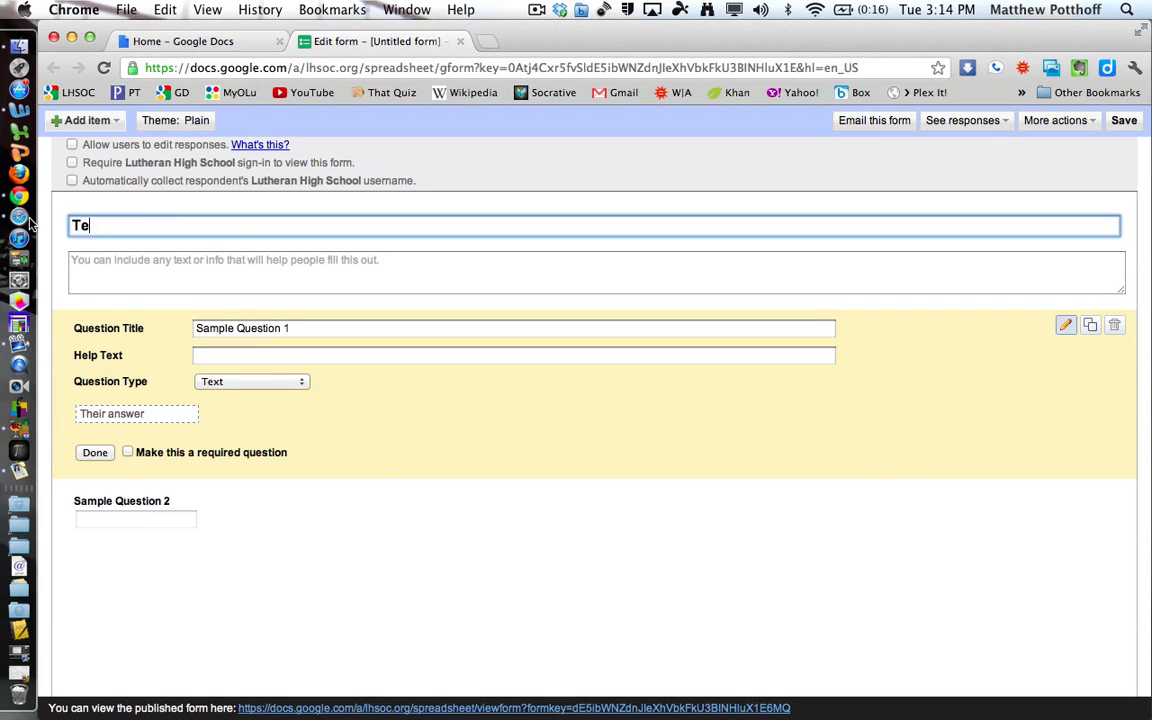
type("chno Lunch")
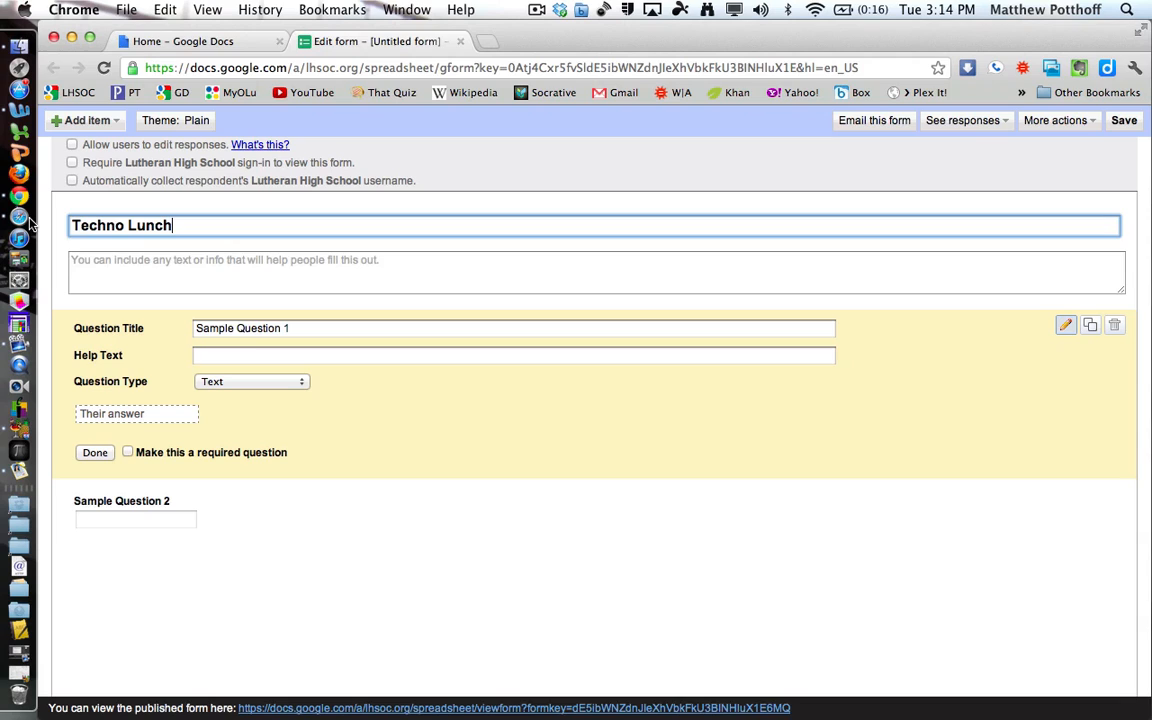
left_click(122, 263)
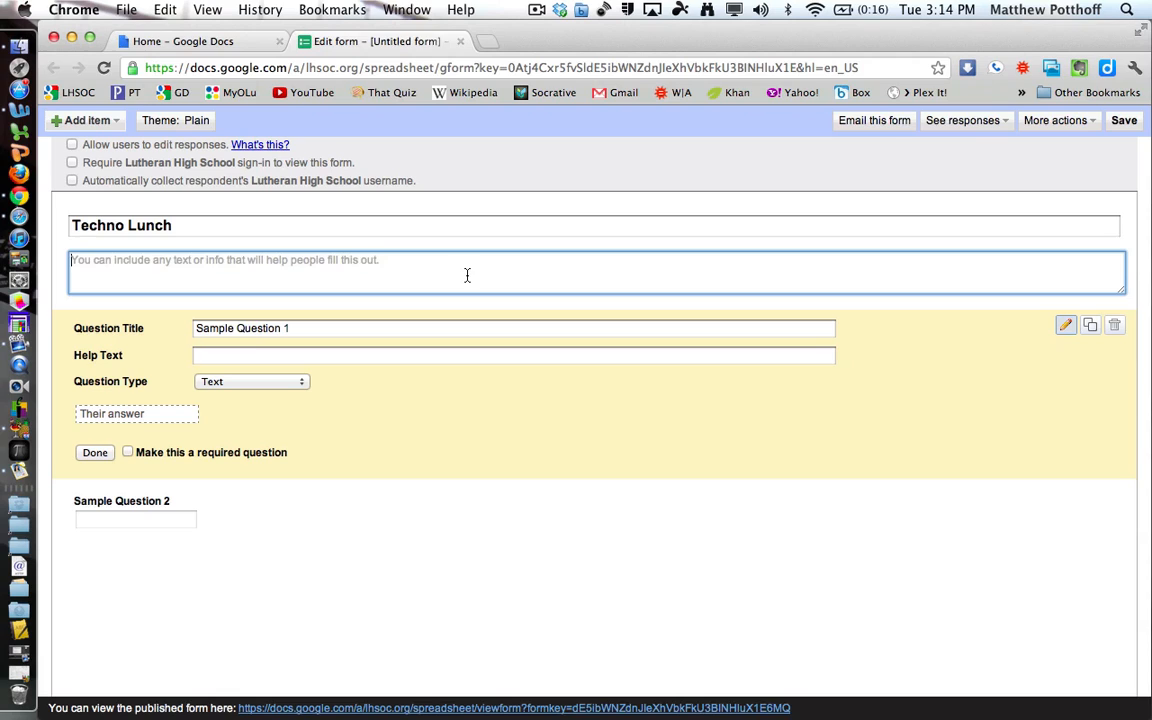
type("Survey about ")
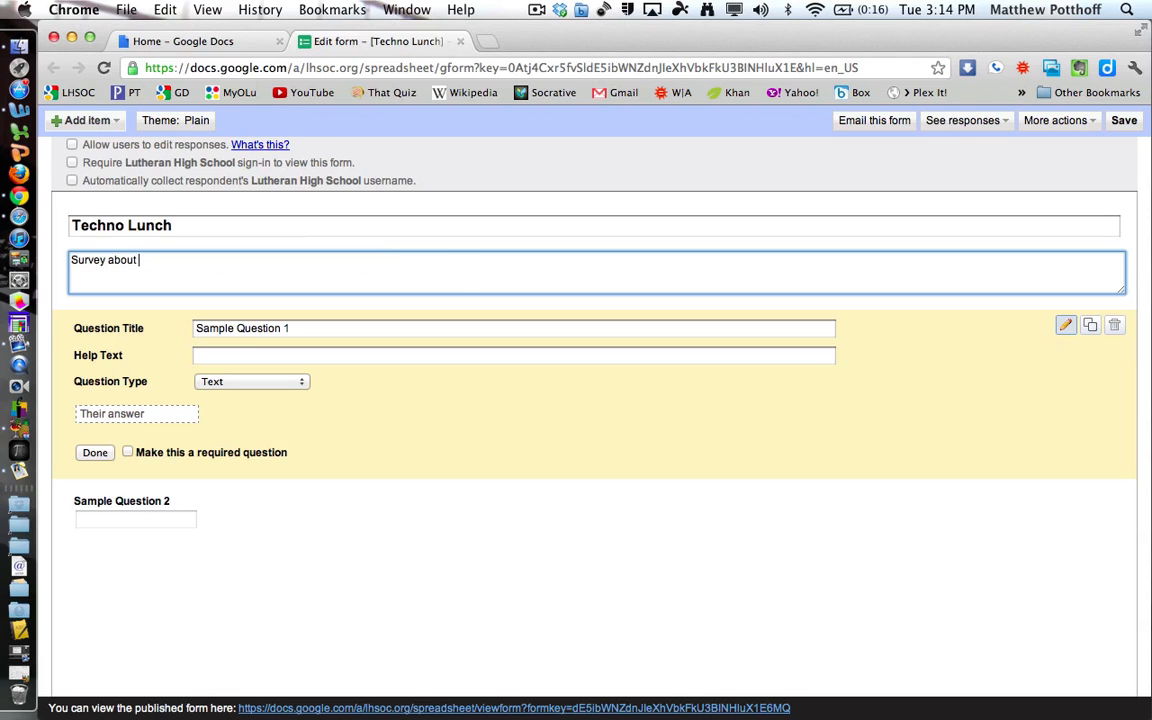
type("techno lunch.")
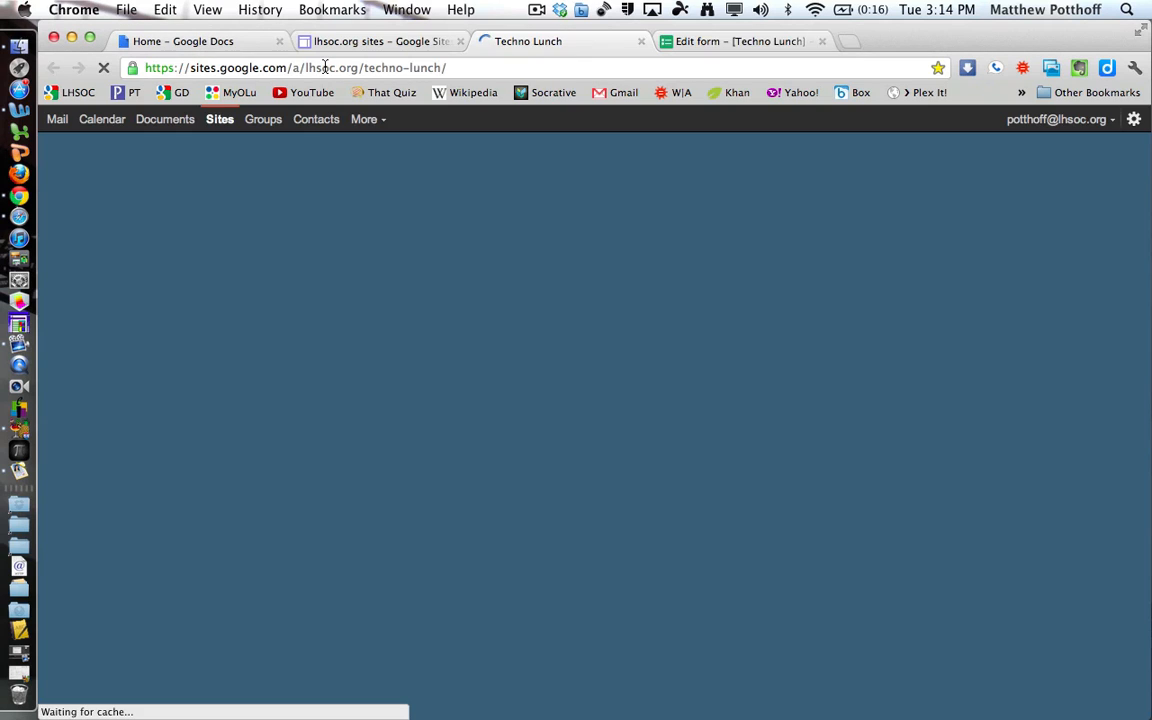
Paste the Techno Lunch site address on a new line of the description.
left_click(325, 67)
key("super+c")
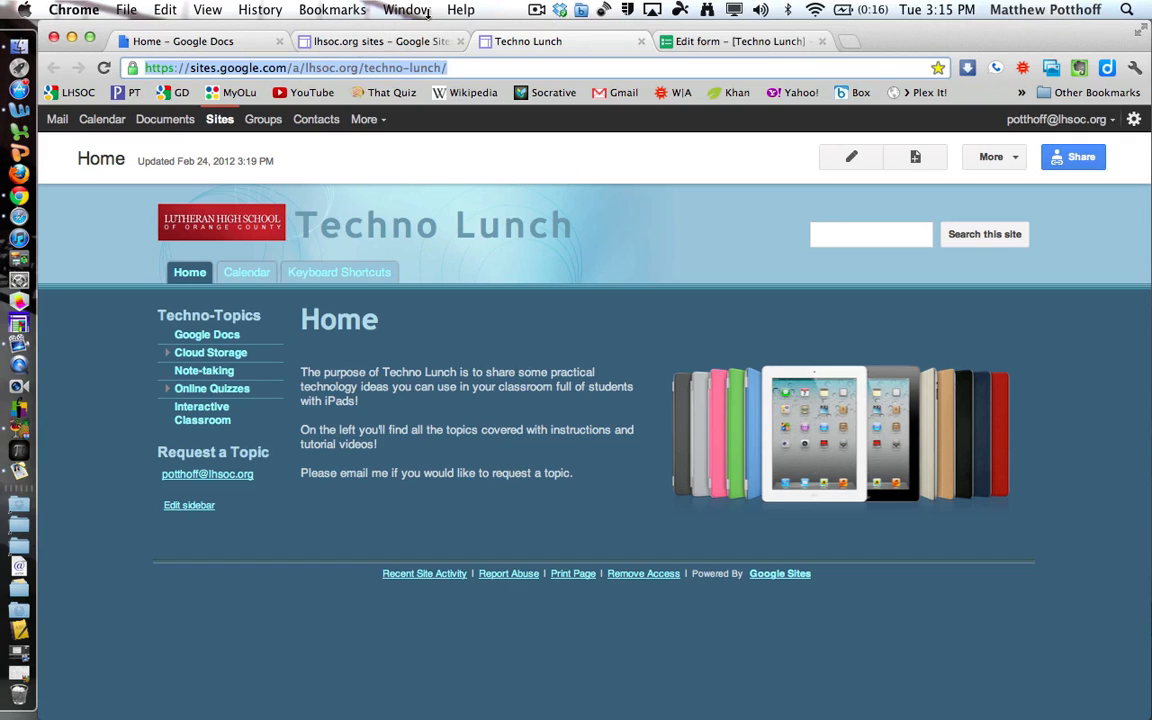
left_click(683, 40)
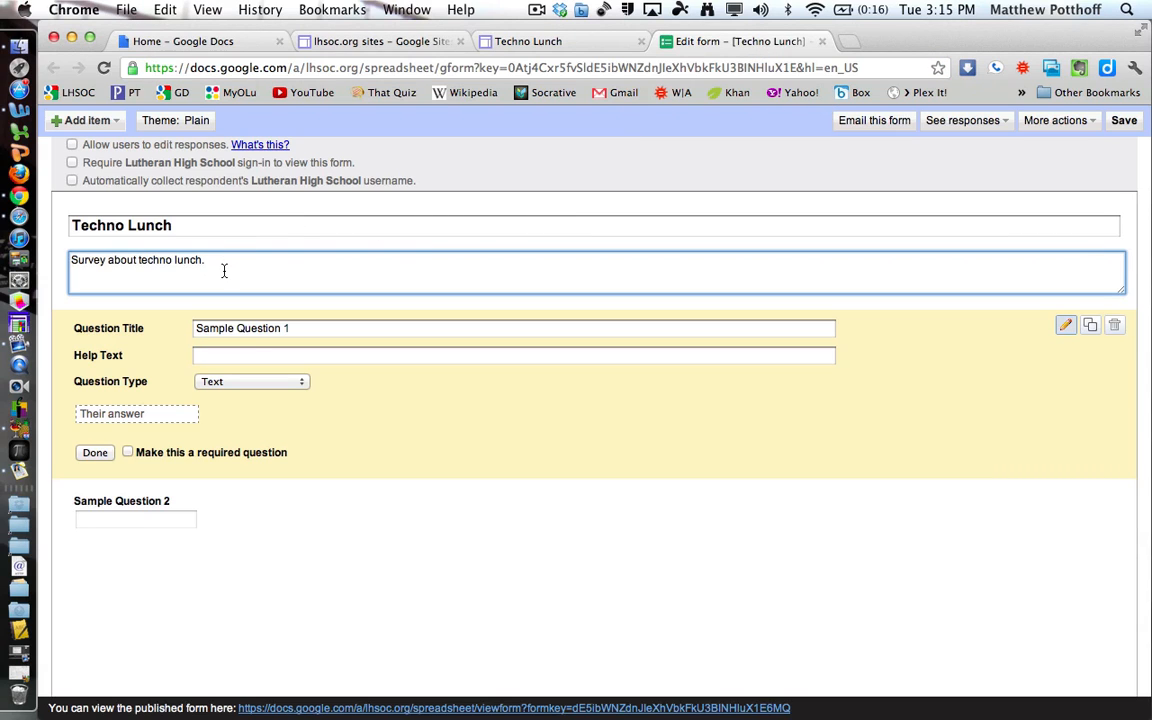
key("Return")
key("super+v")
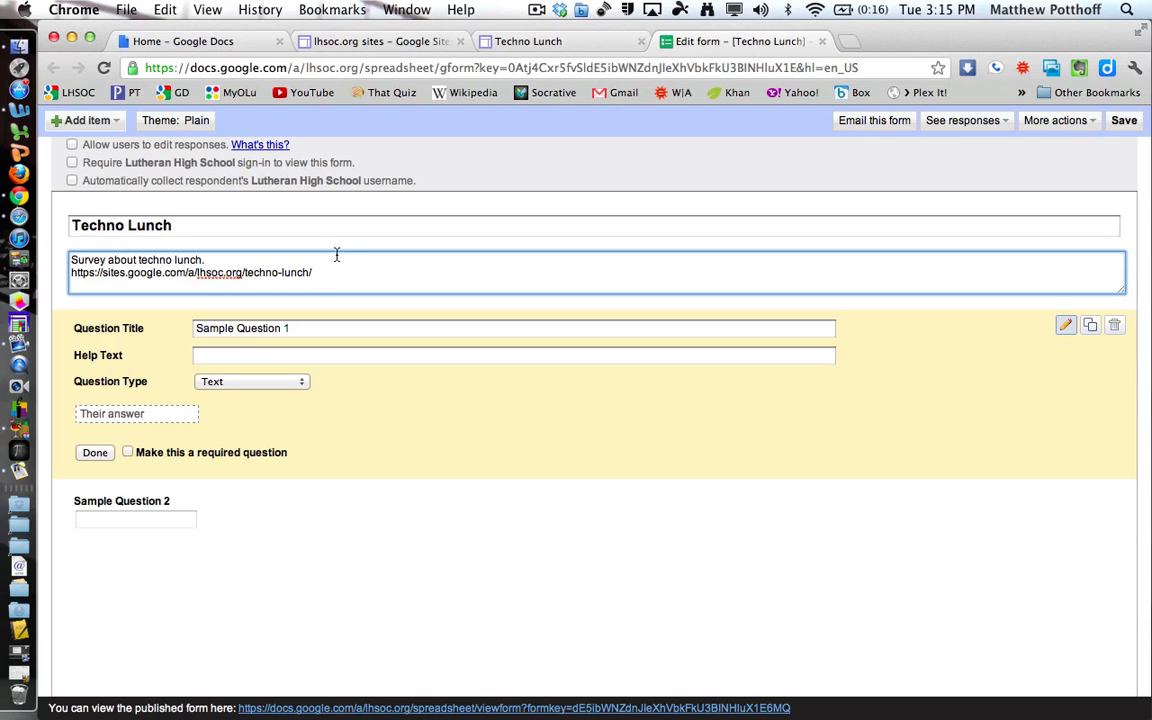
left_click(296, 328)
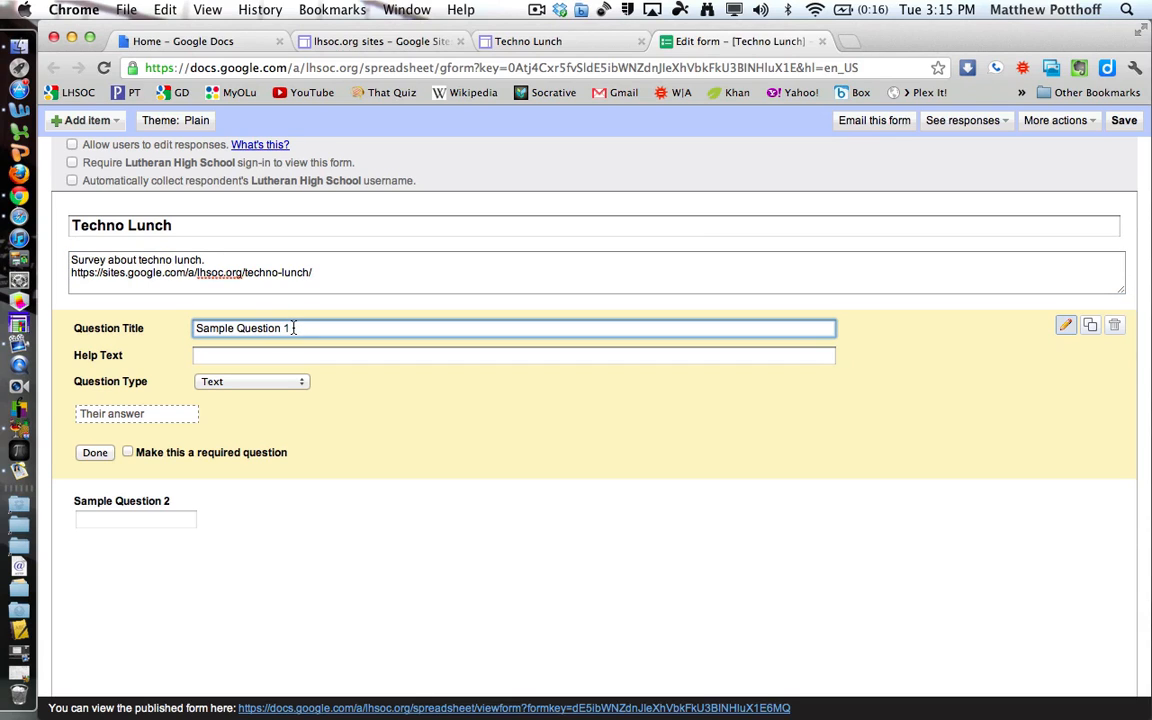
Rename the first question 'First Question' with help text 'How many times have you come to techno lunch?'.
left_click_drag(291, 328, 154, 327)
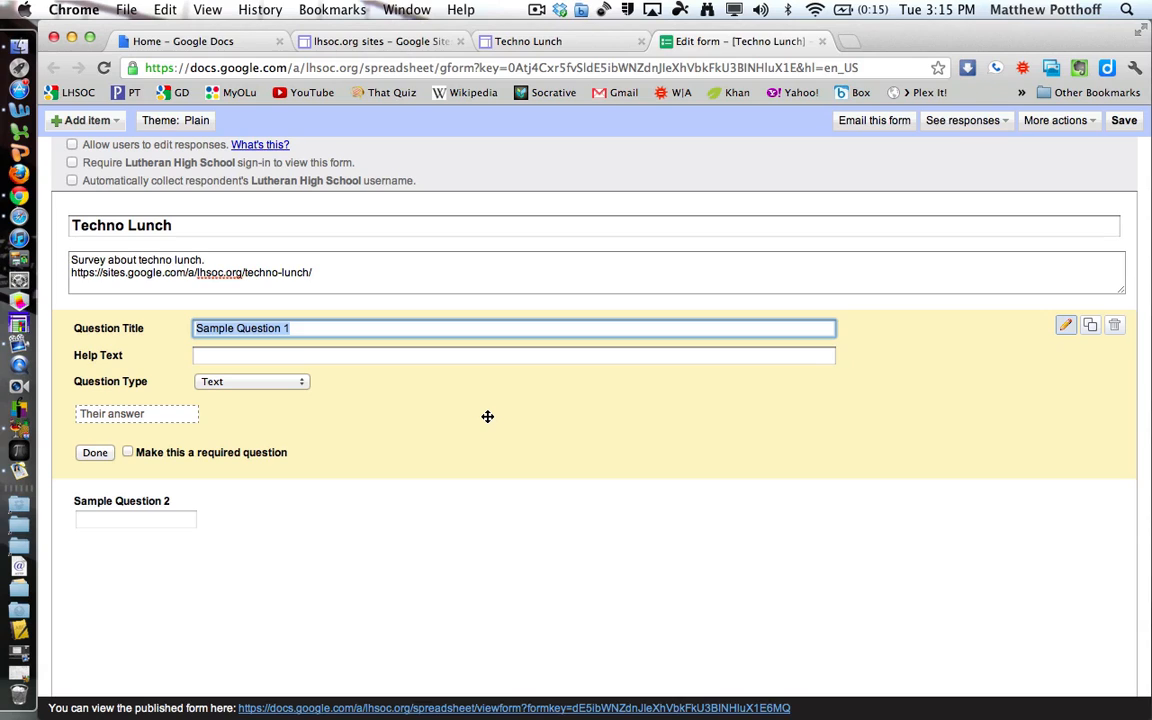
type("First Question")
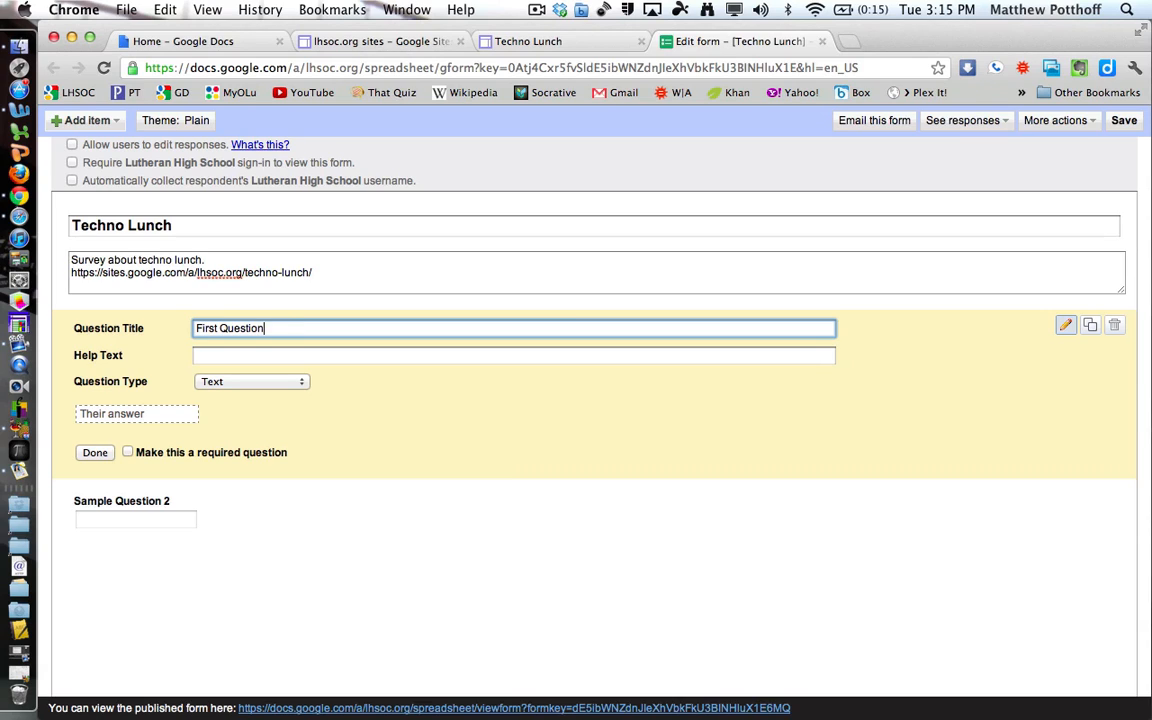
key("Tab")
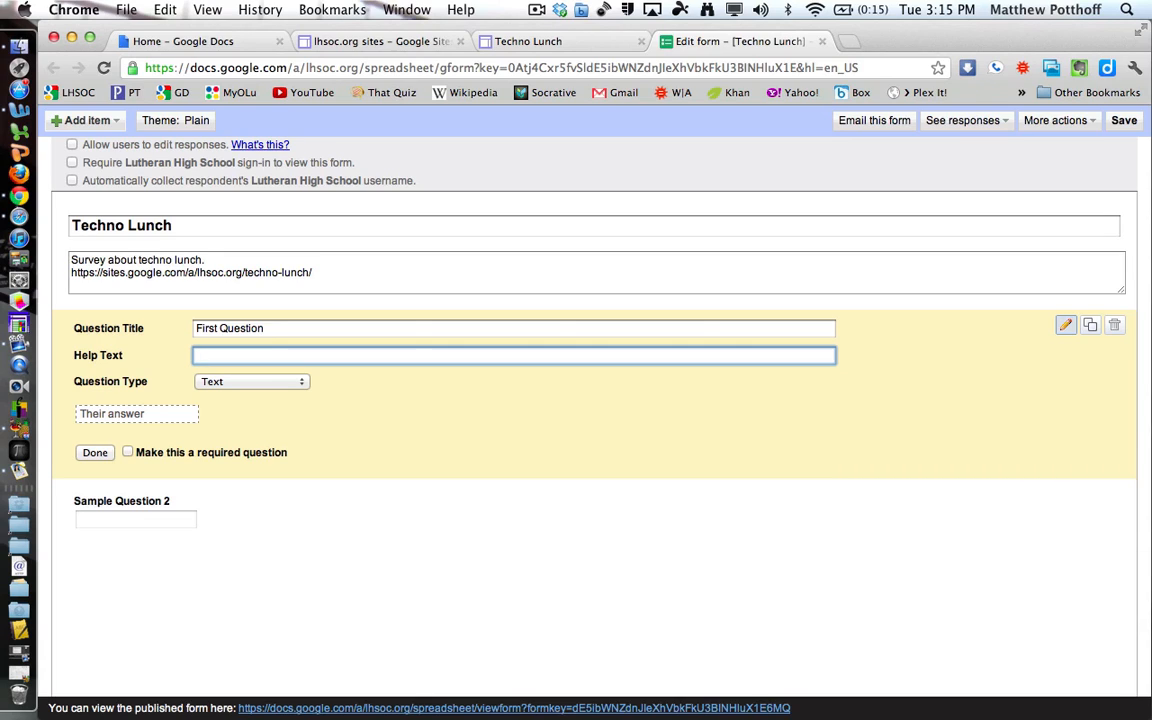
type("How many times have you come to ")
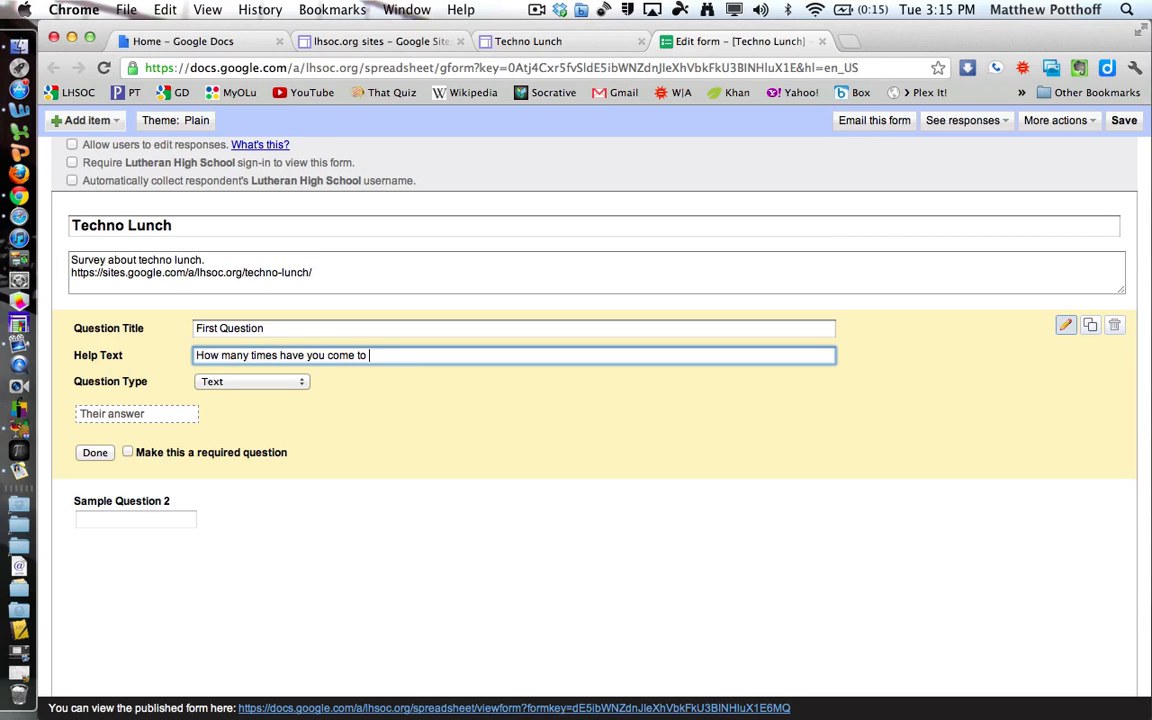
type("techno lunch?")
Change First Question's type to multiple choice.
left_click(141, 416)
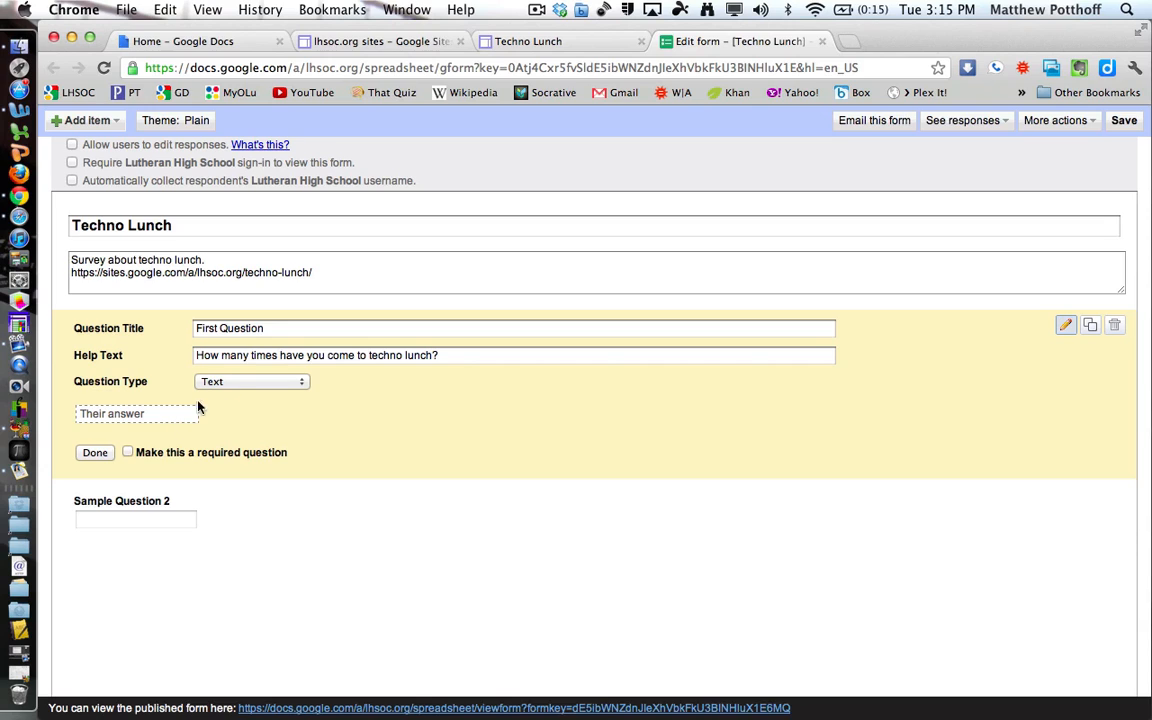
left_click(231, 381)
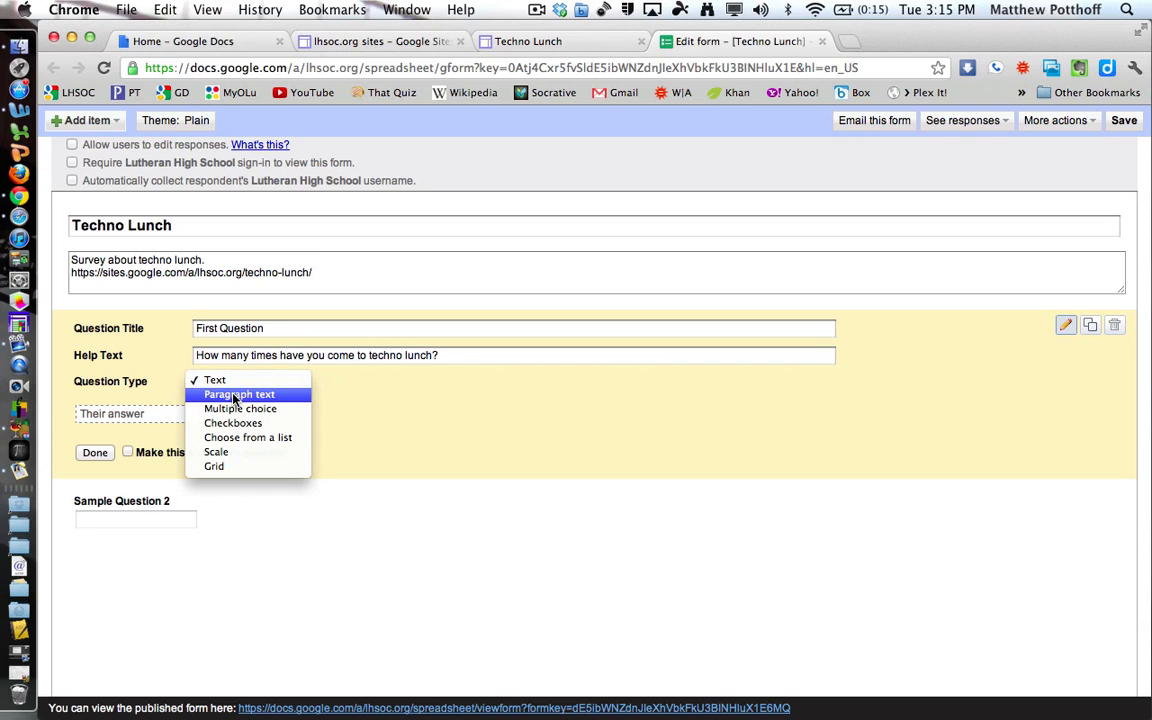
left_click(233, 395)
left_click(135, 432)
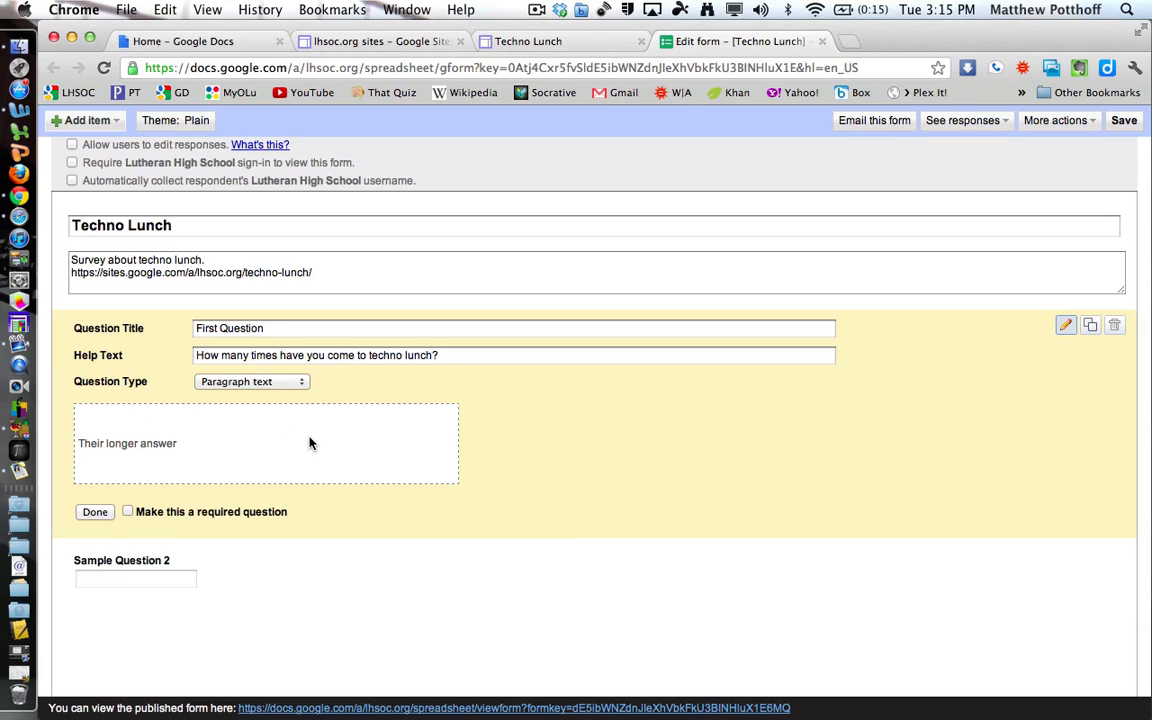
left_click(286, 384)
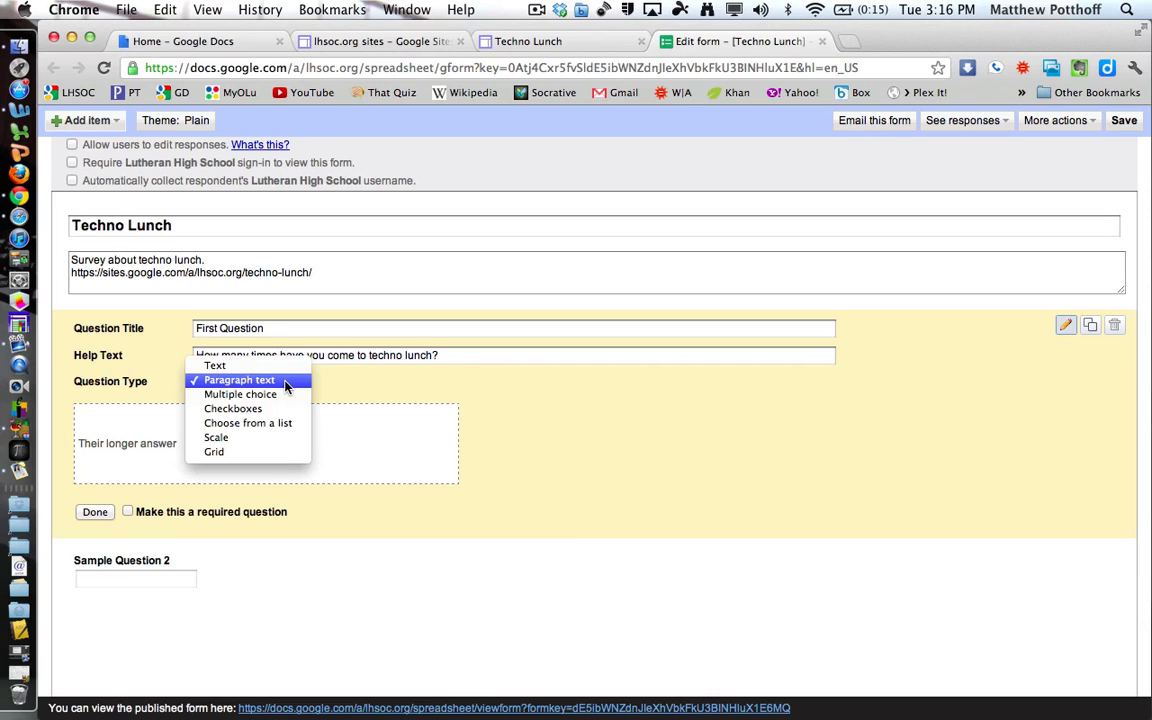
left_click(281, 395)
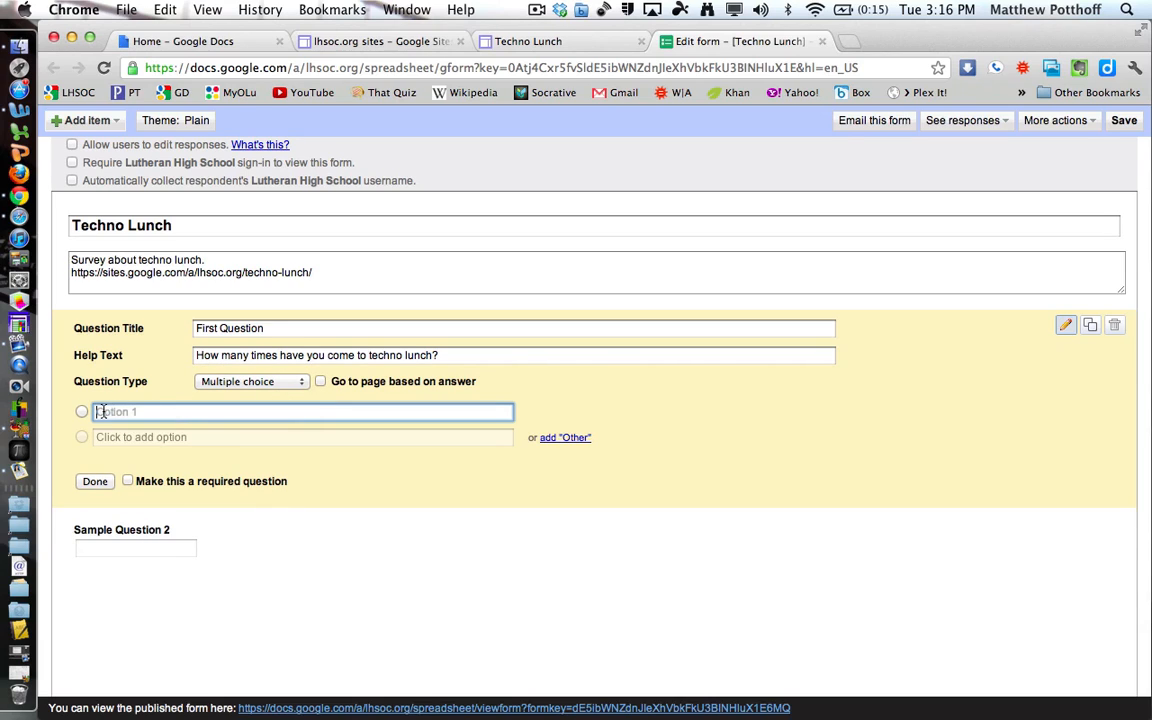
Give First Question the answers 0, 1, 2 and Other, and make it required.
type("0")
left_click(126, 439)
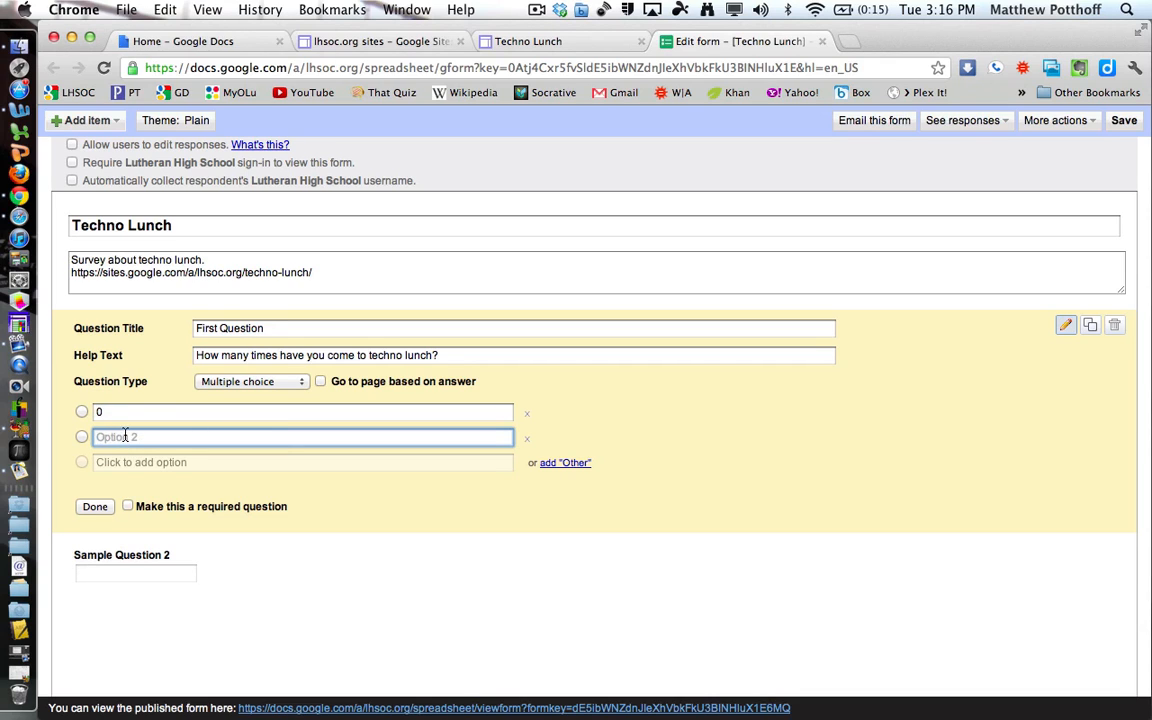
type("1")
left_click(124, 463)
type("2")
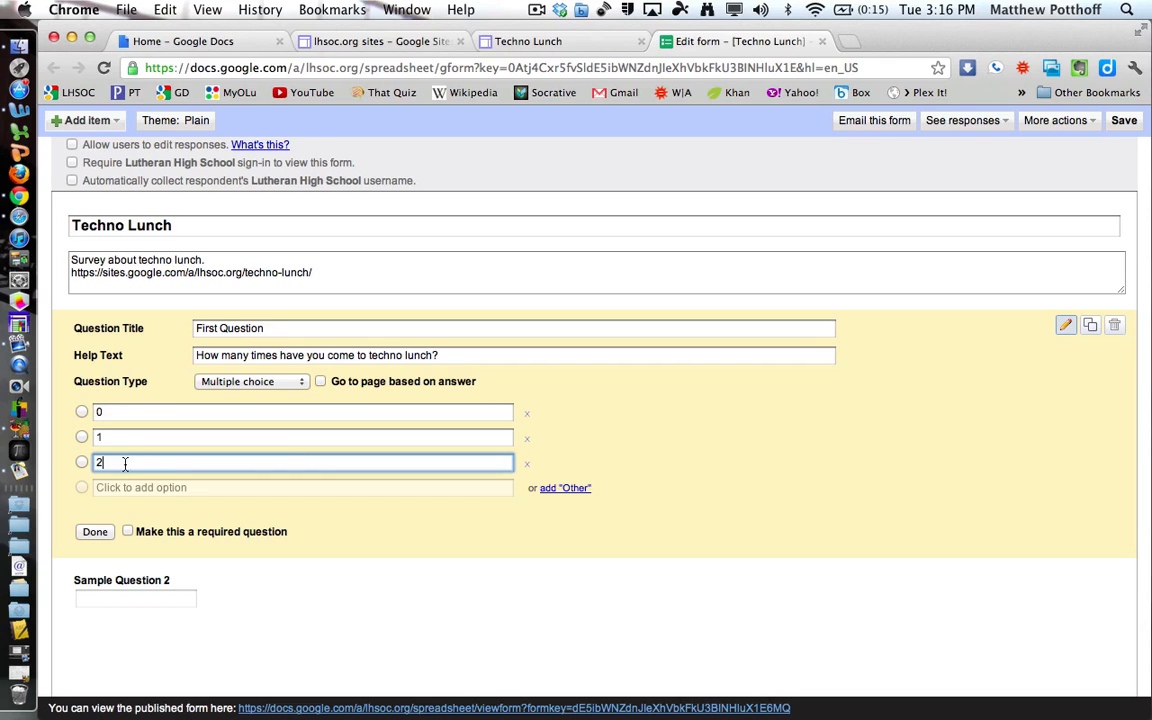
left_click(127, 488)
type("3")
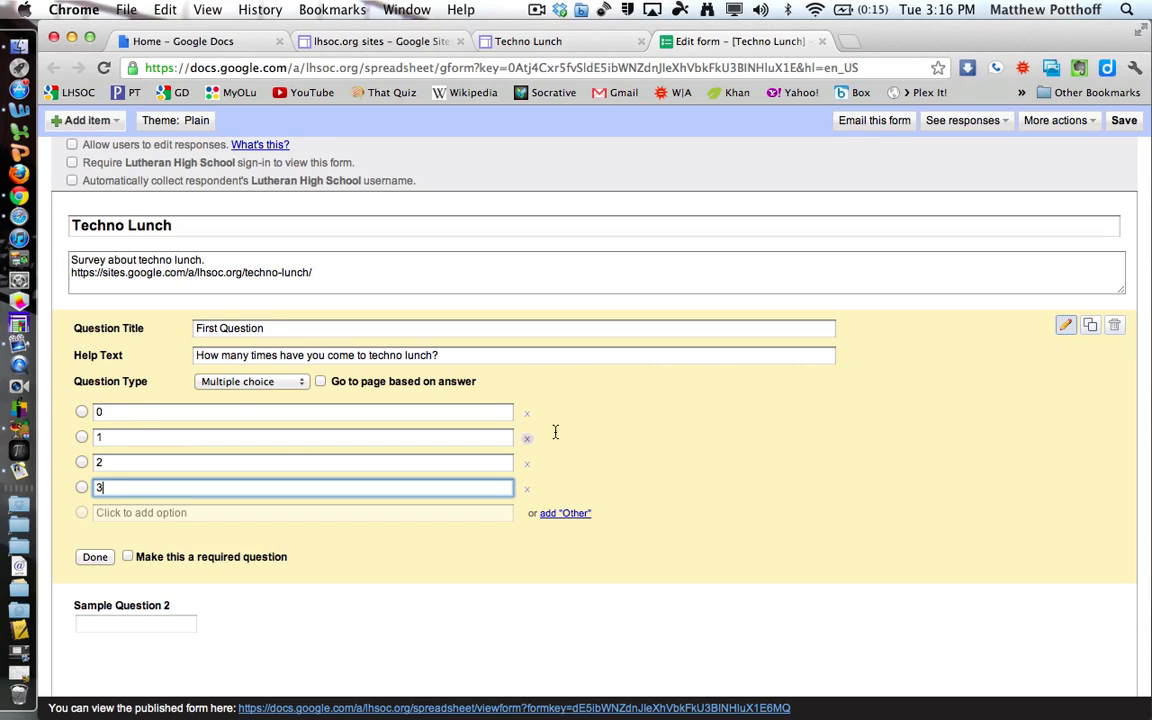
left_click(600, 432)
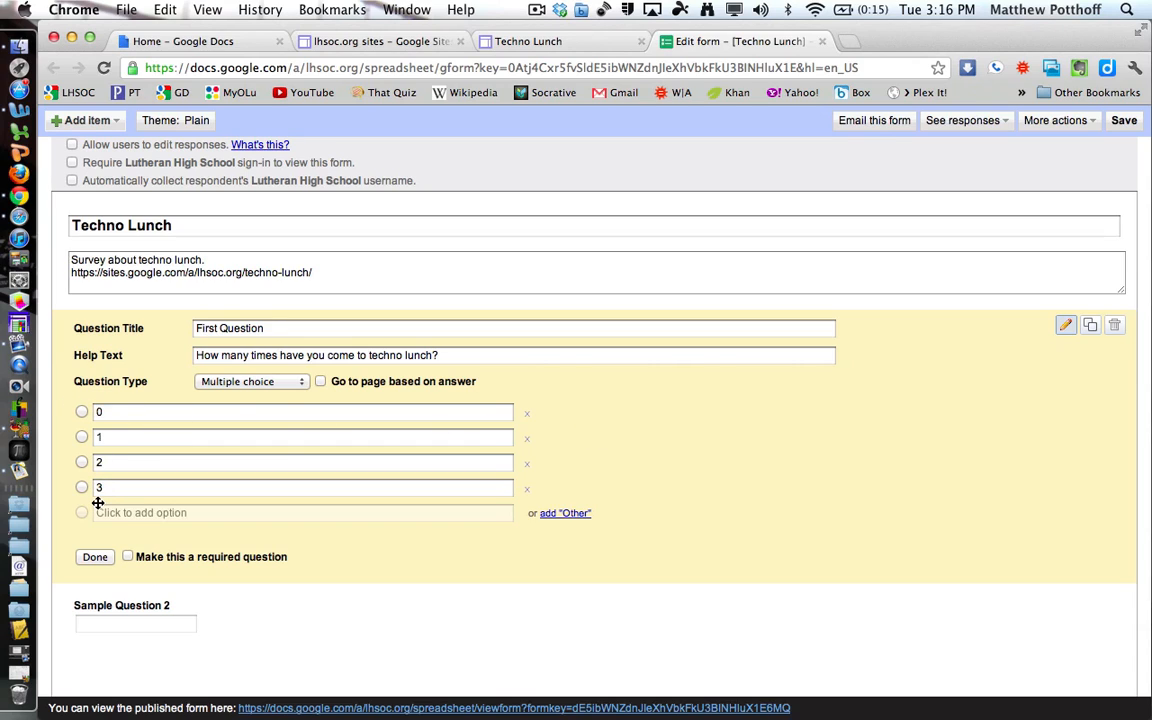
left_click(530, 492)
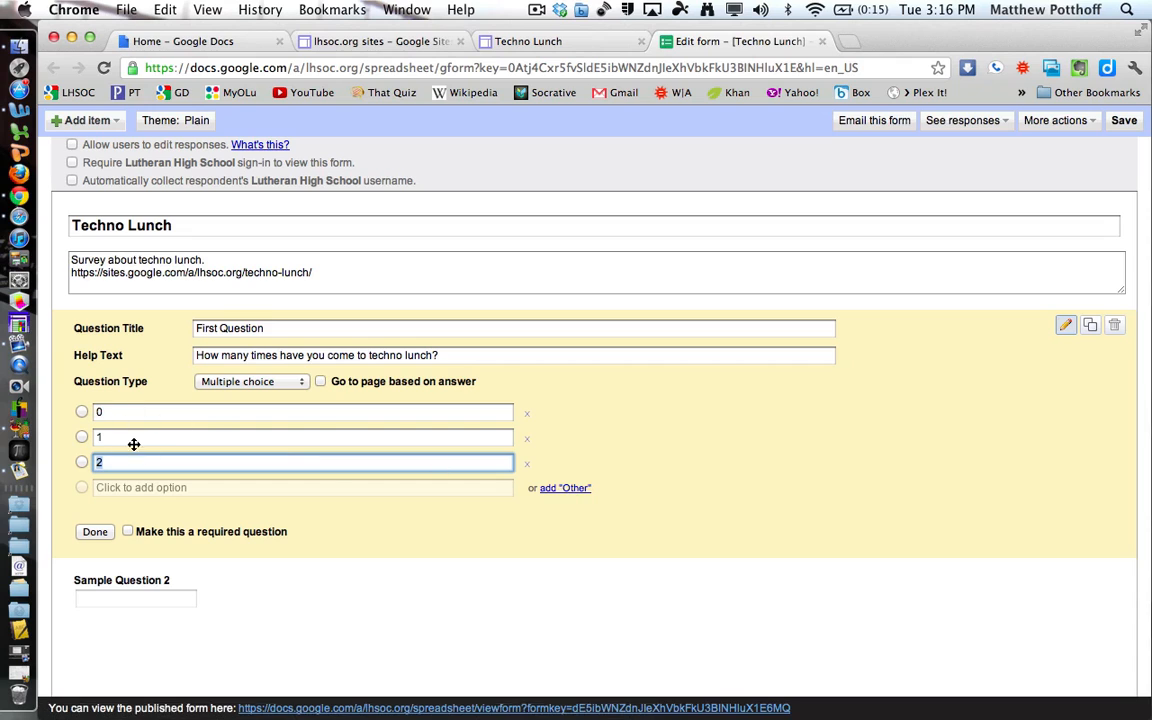
left_click(563, 489)
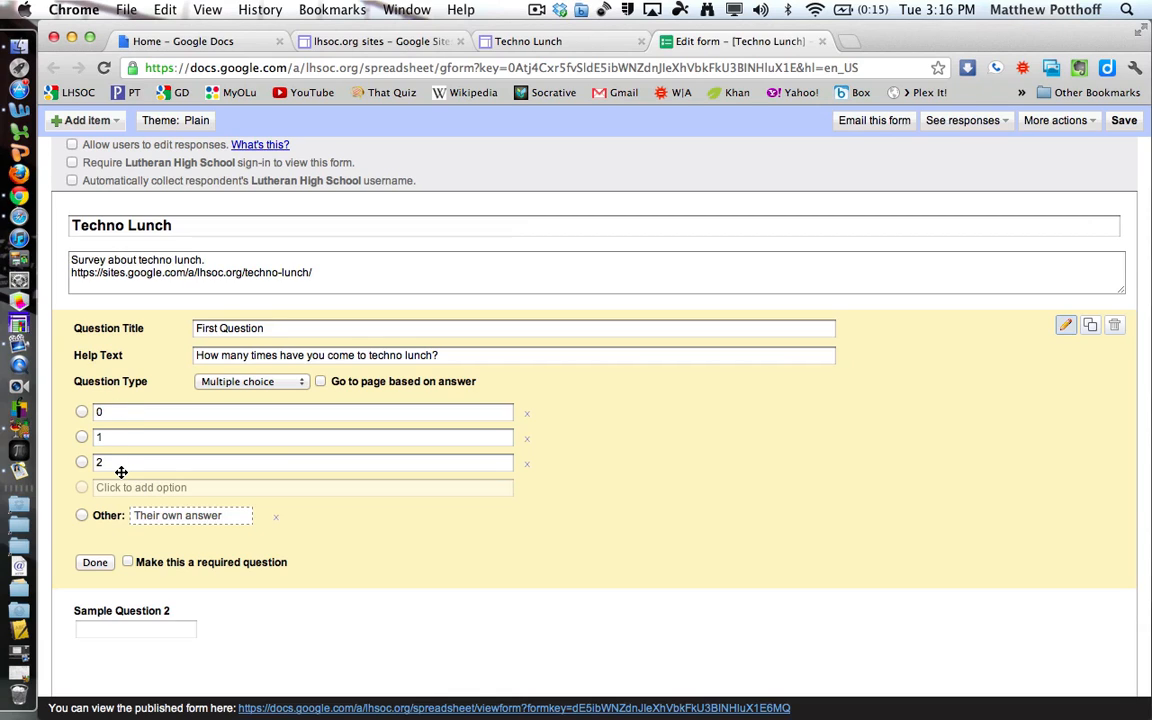
left_click(128, 563)
Enable go-to-page-by-answer, leaving answers 0 and 1 on the next page, and finish the question.
left_click(320, 382)
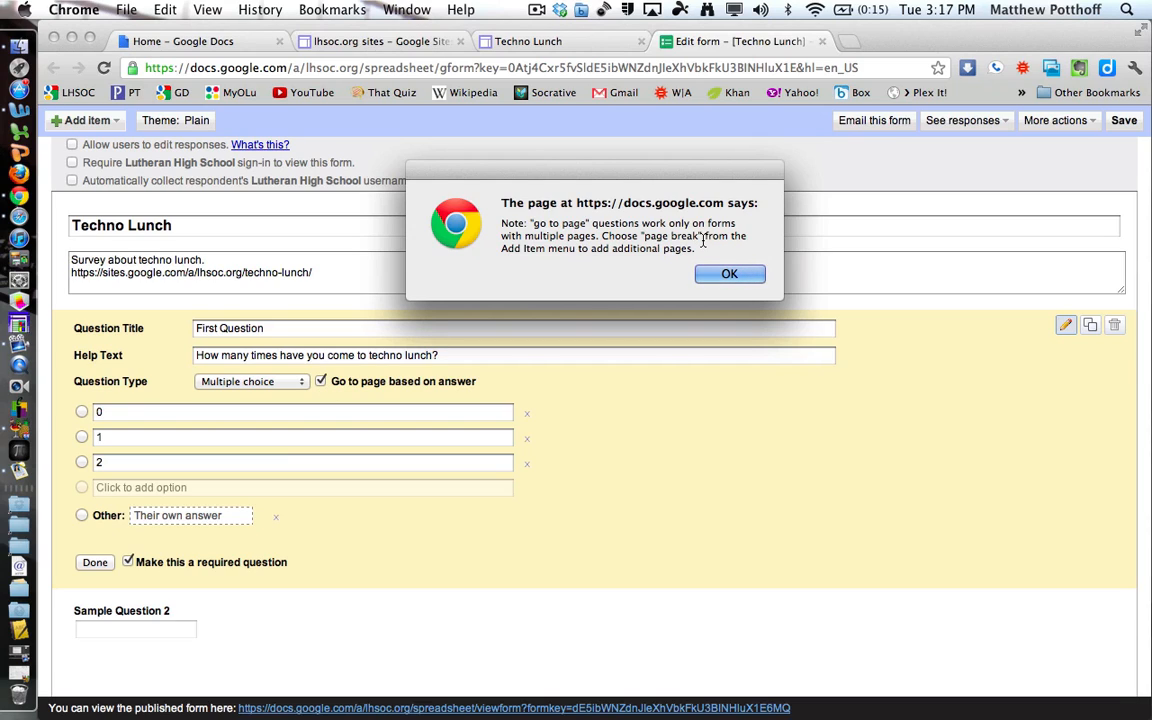
left_click(728, 274)
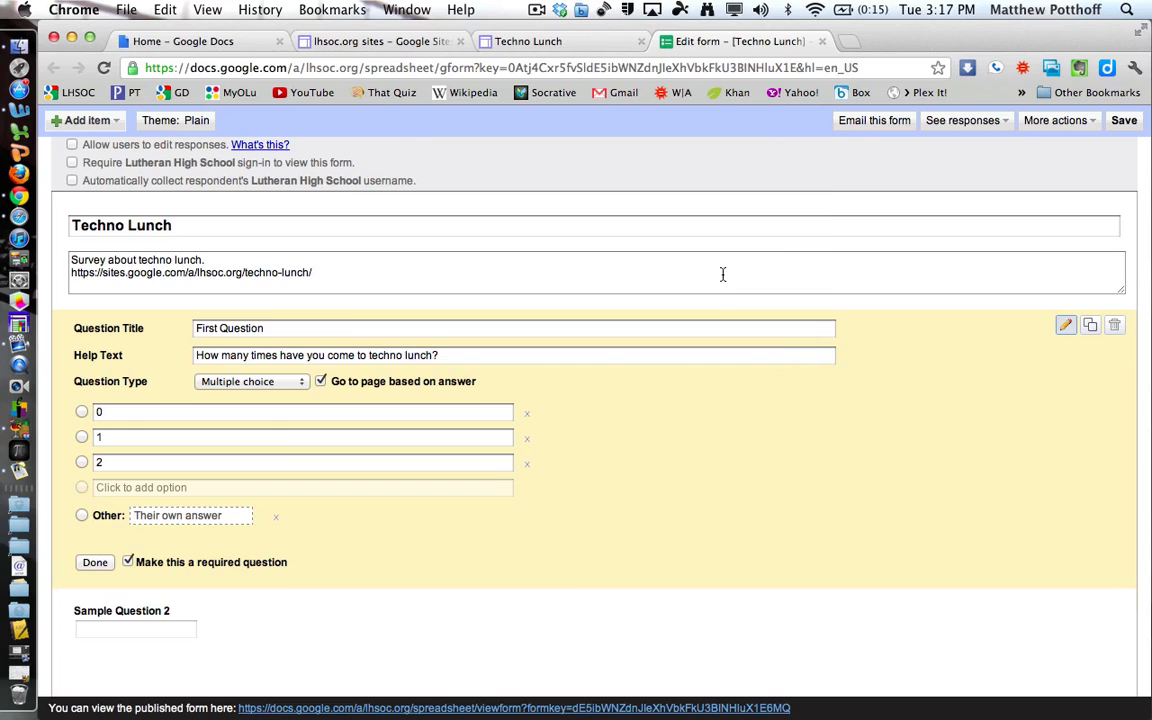
left_click(82, 416)
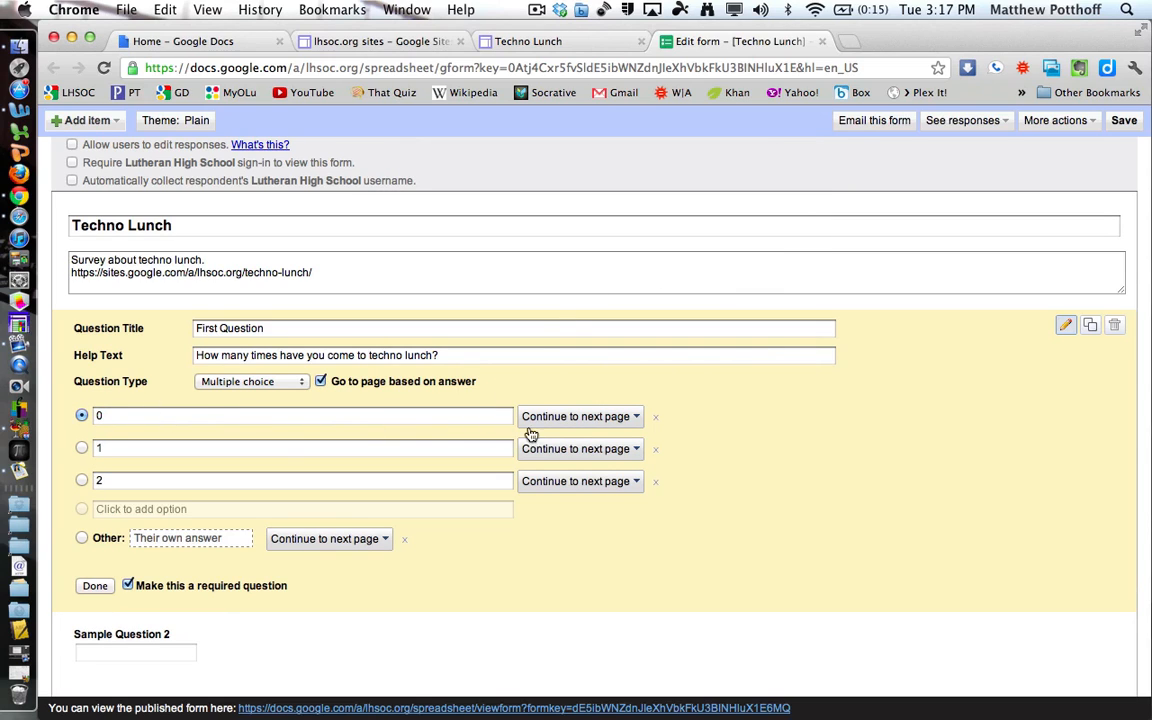
left_click(604, 420)
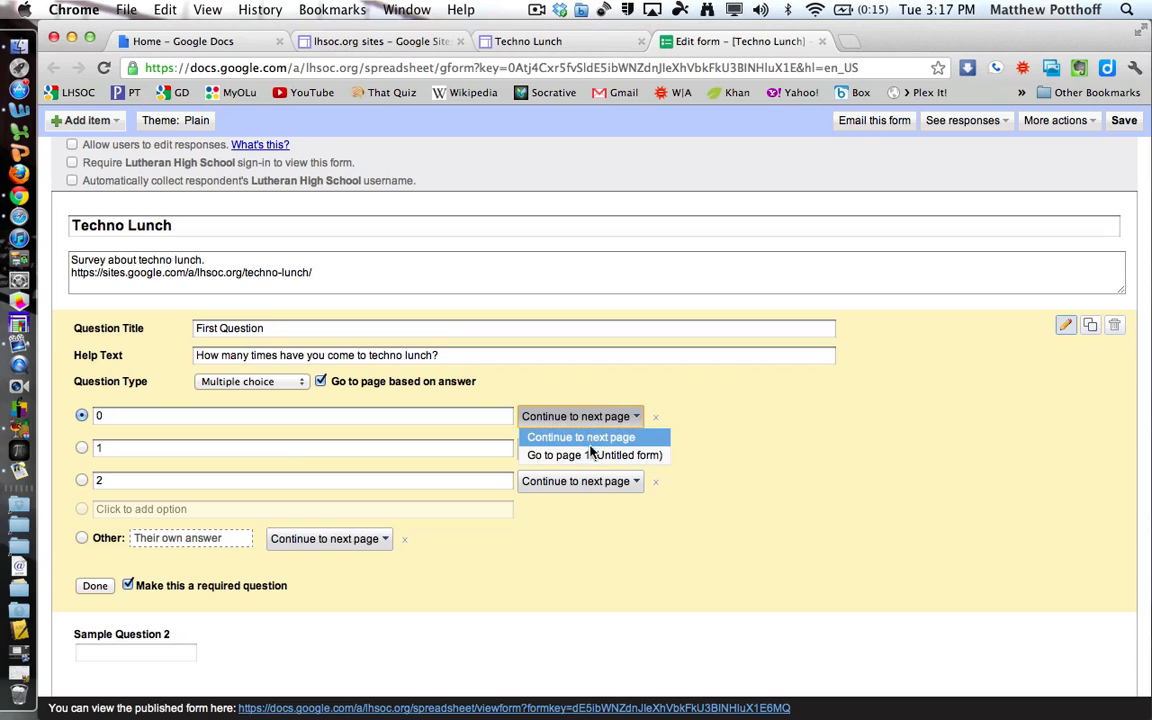
left_click(723, 436)
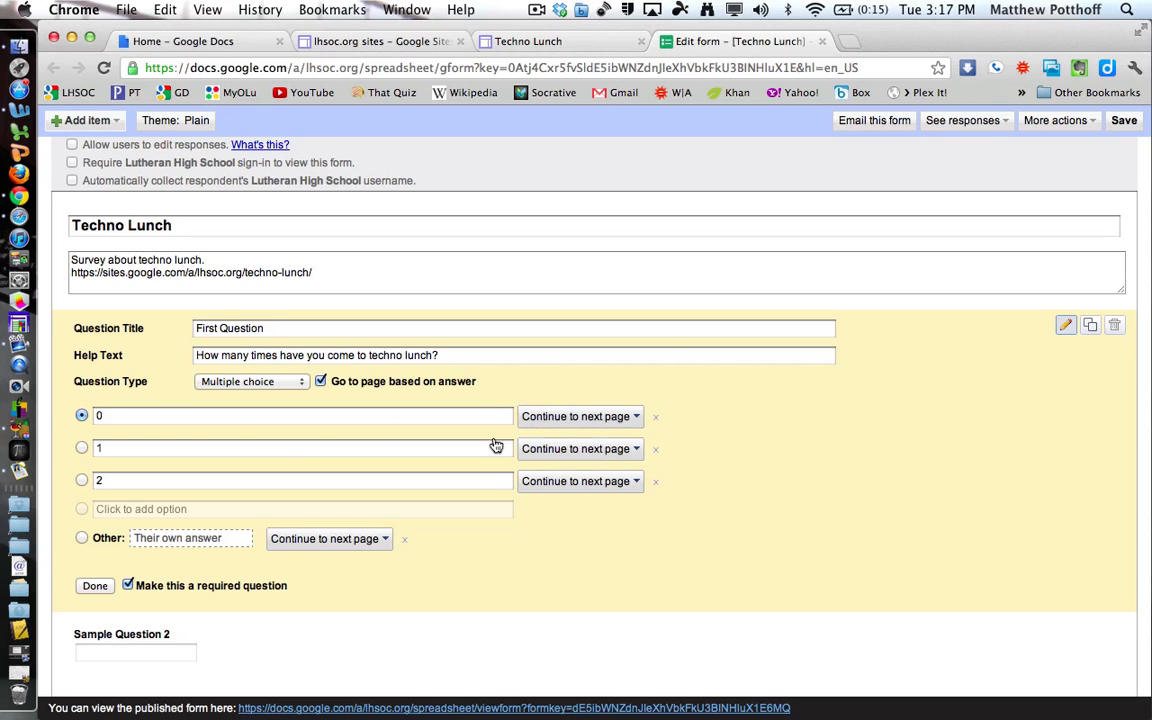
left_click(82, 448)
left_click(560, 449)
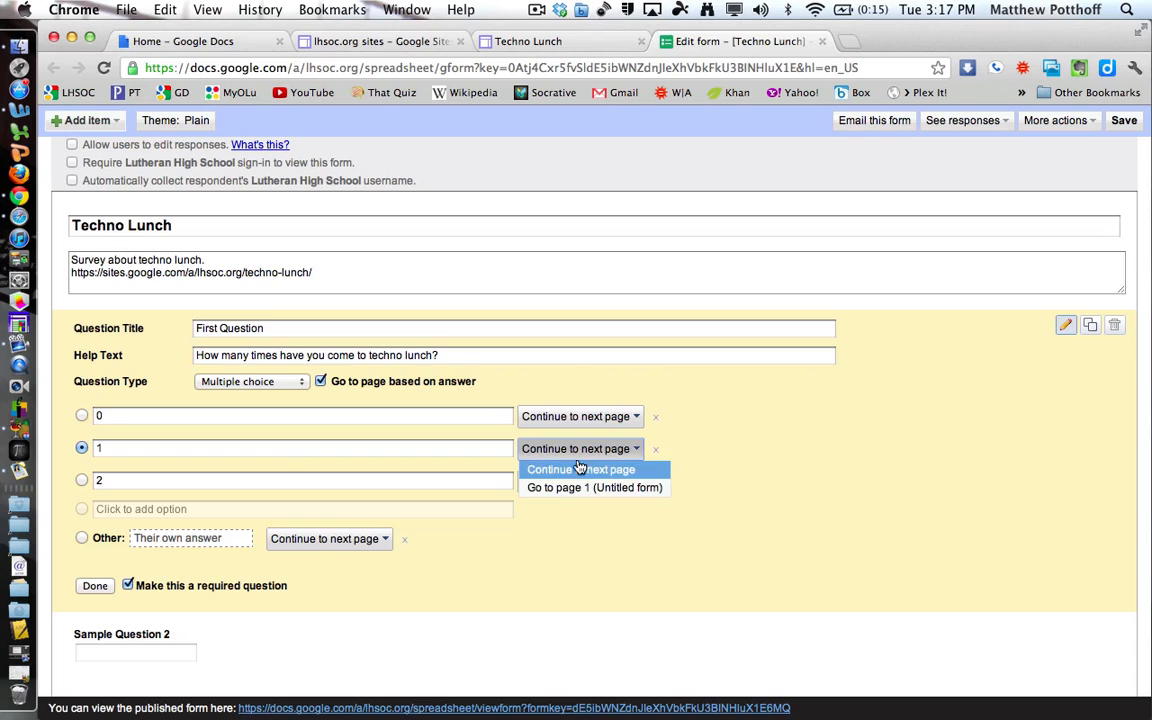
left_click(583, 524)
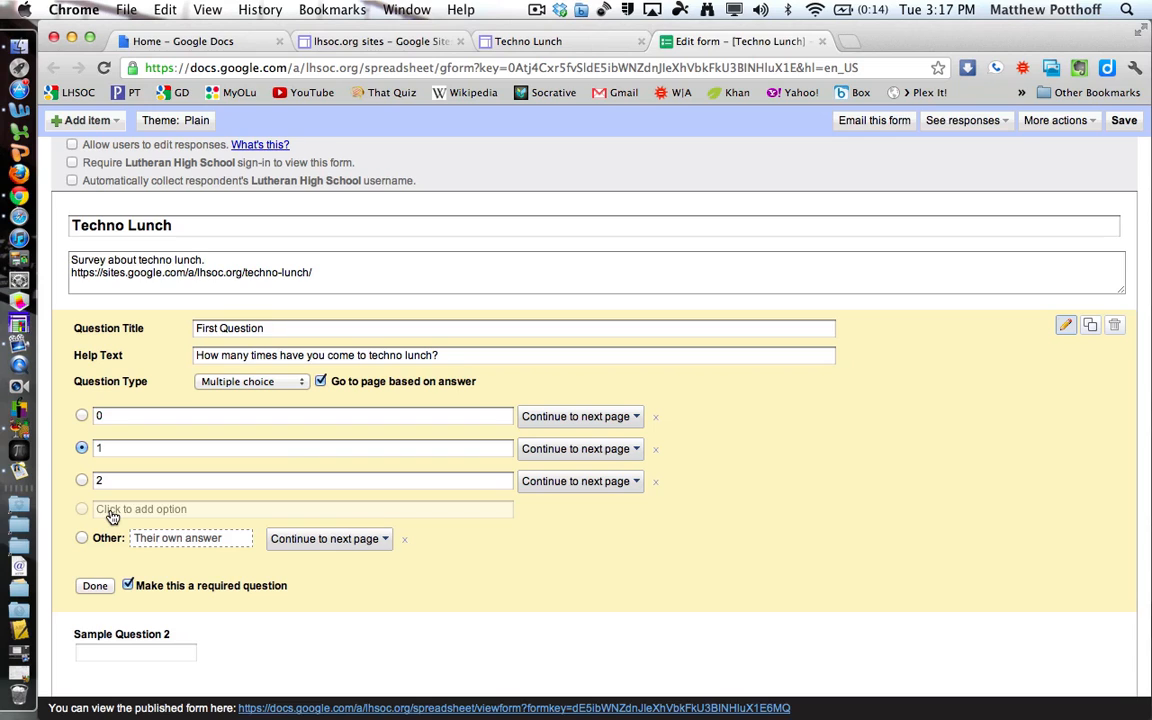
left_click(95, 586)
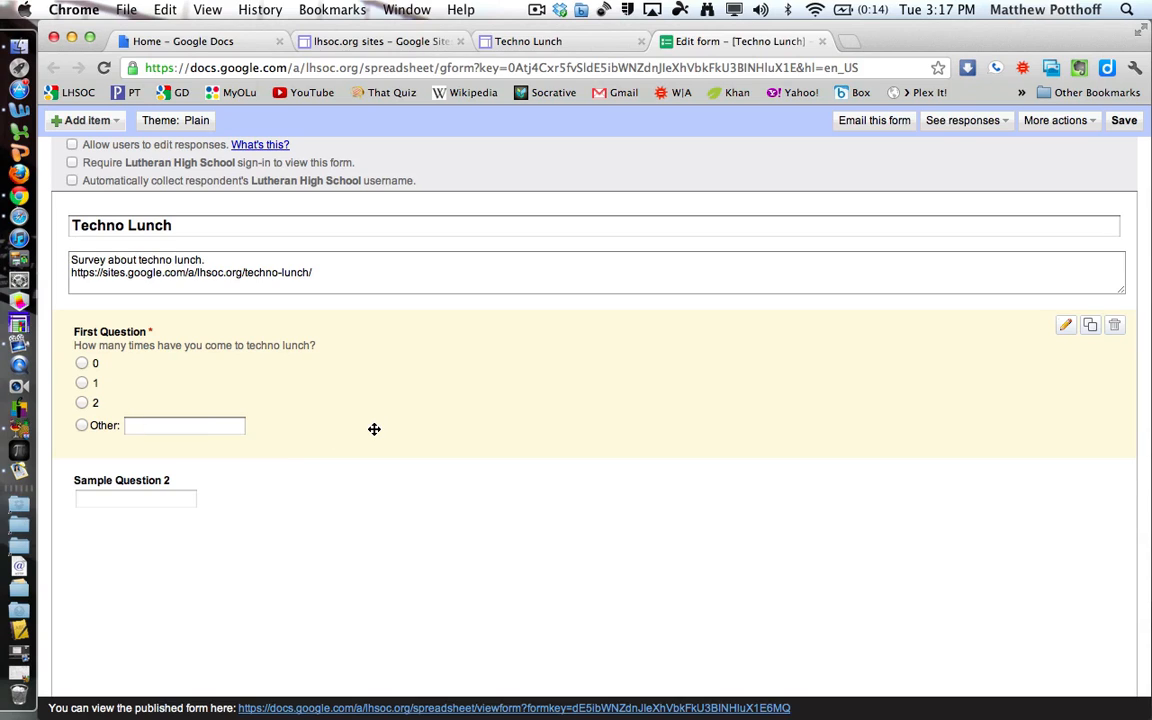
left_click(1067, 330)
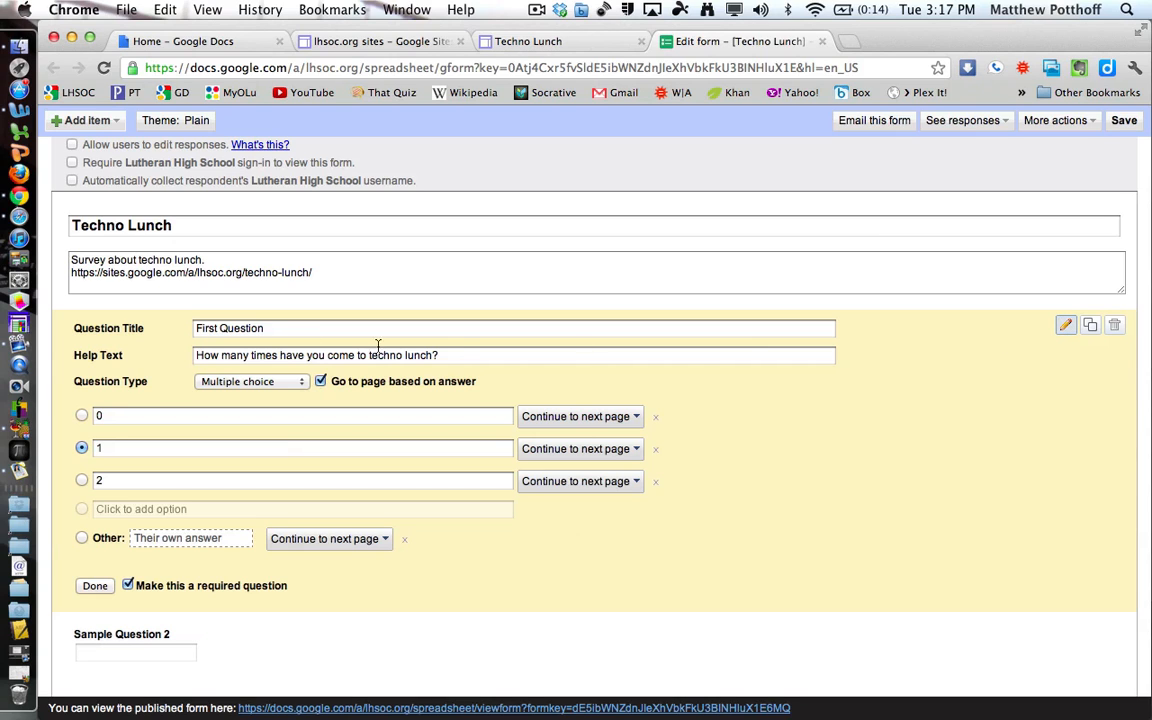
left_click(95, 585)
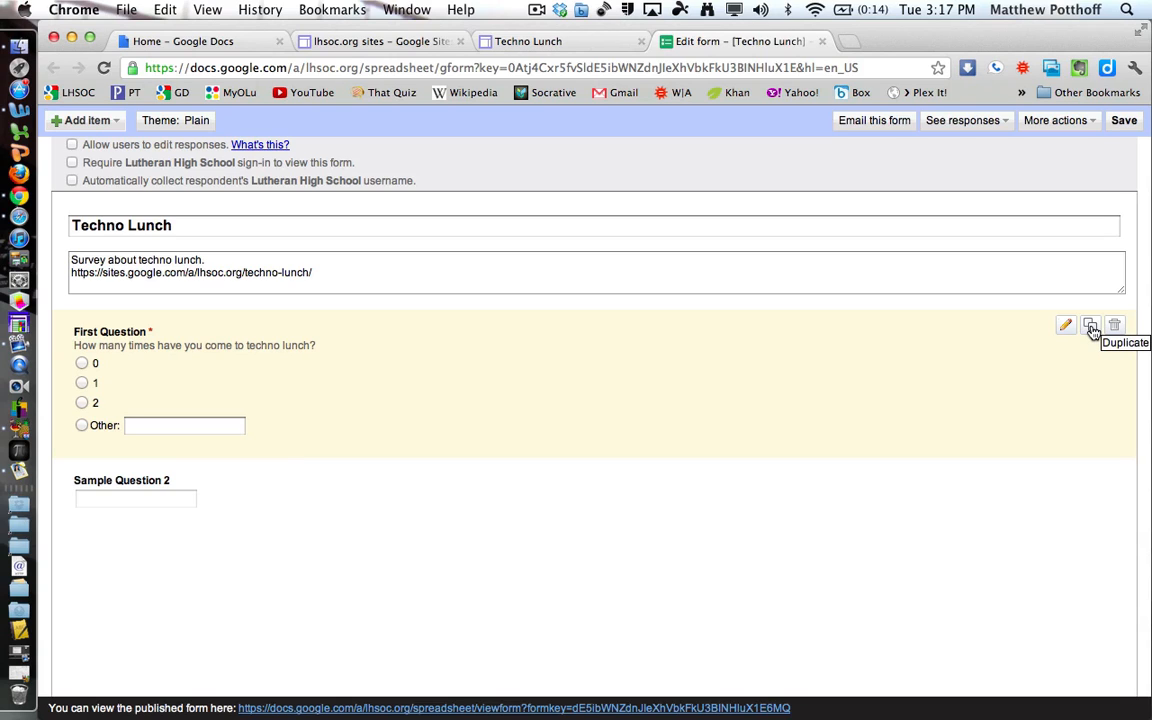
left_click(1091, 328)
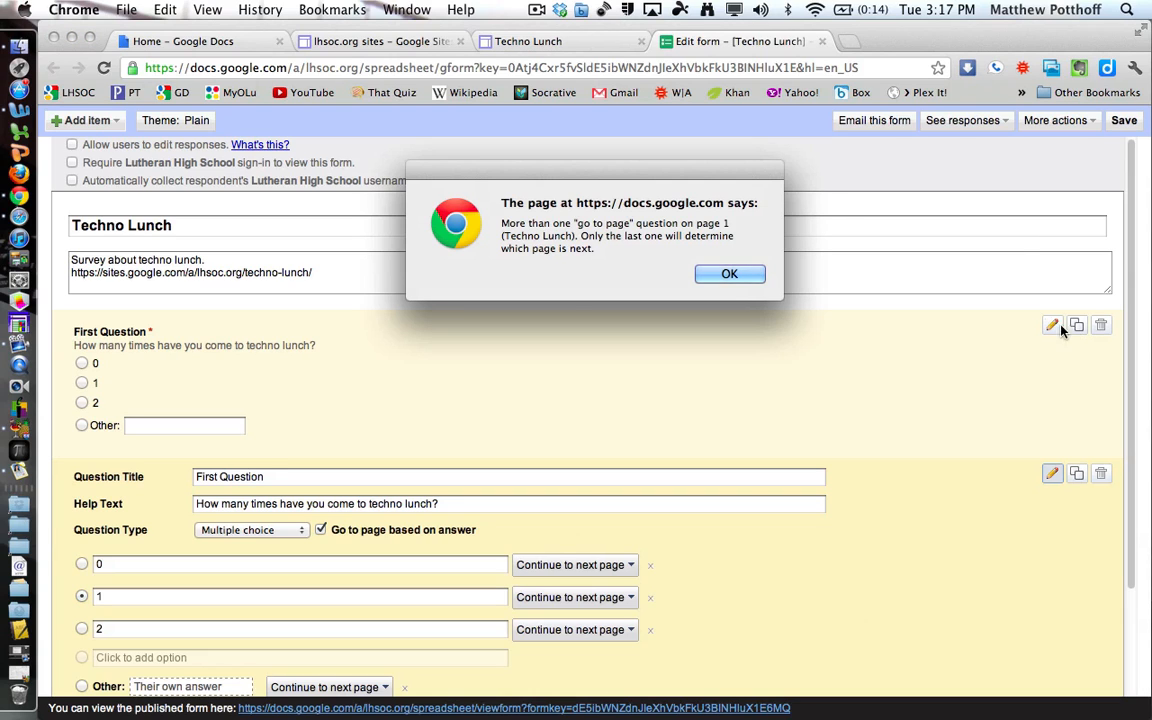
left_click(730, 275)
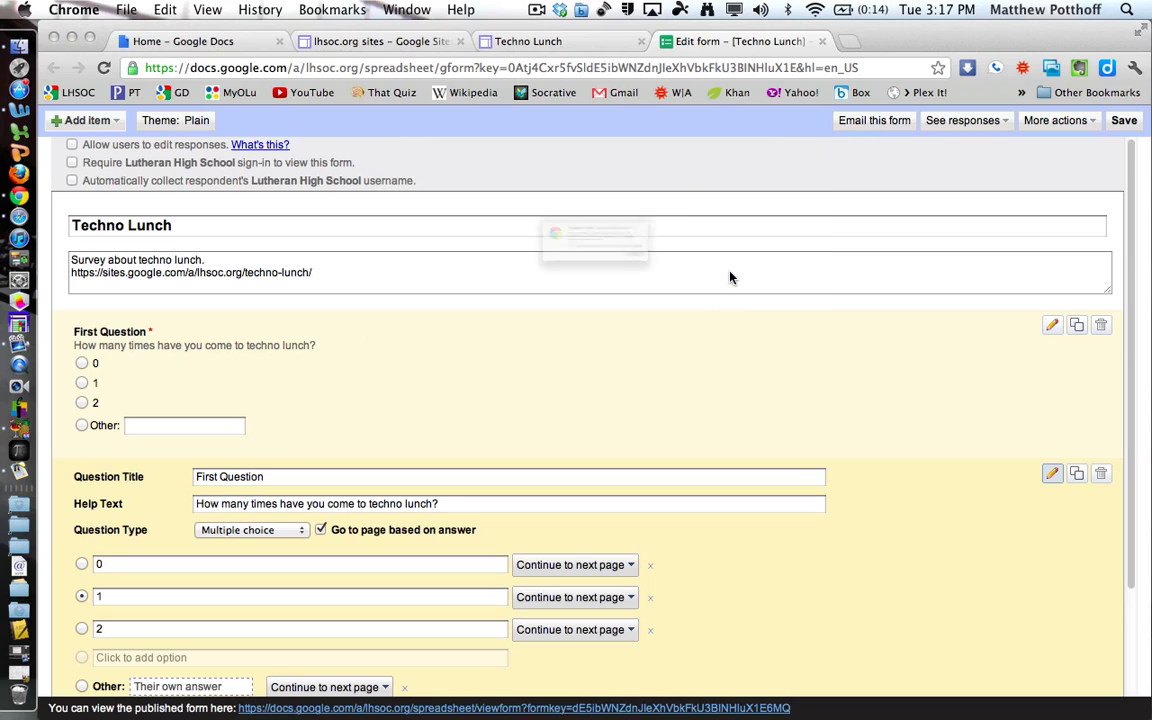
left_click(757, 297)
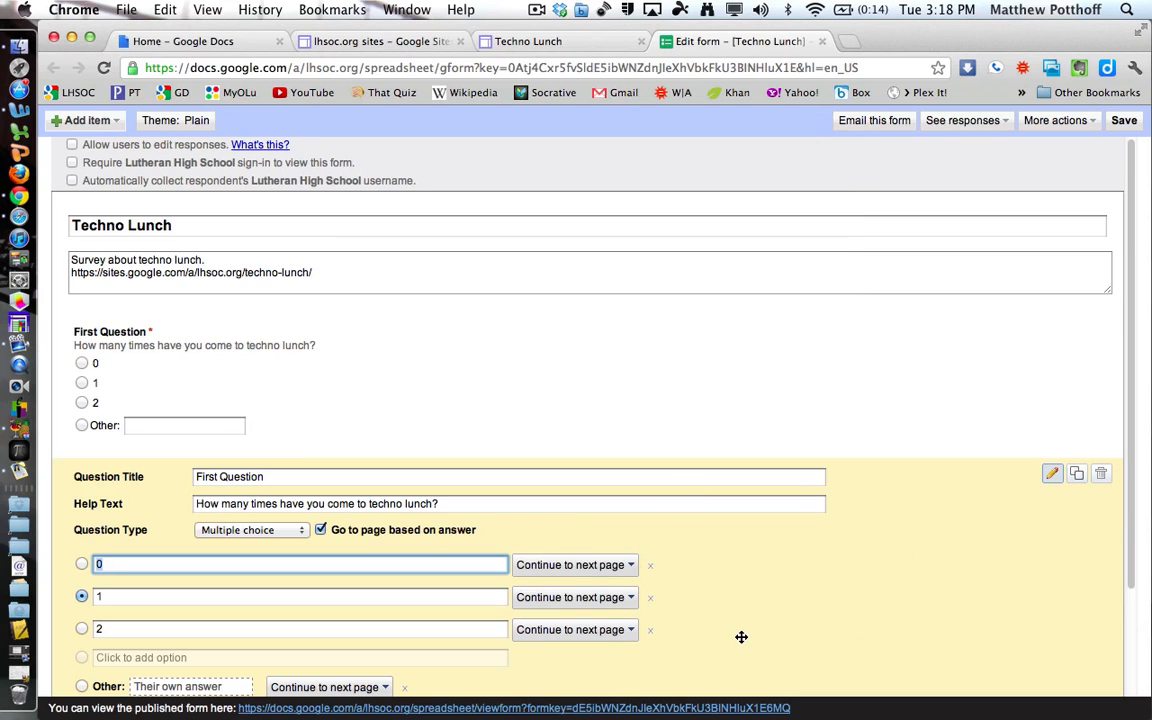
left_click(1102, 476)
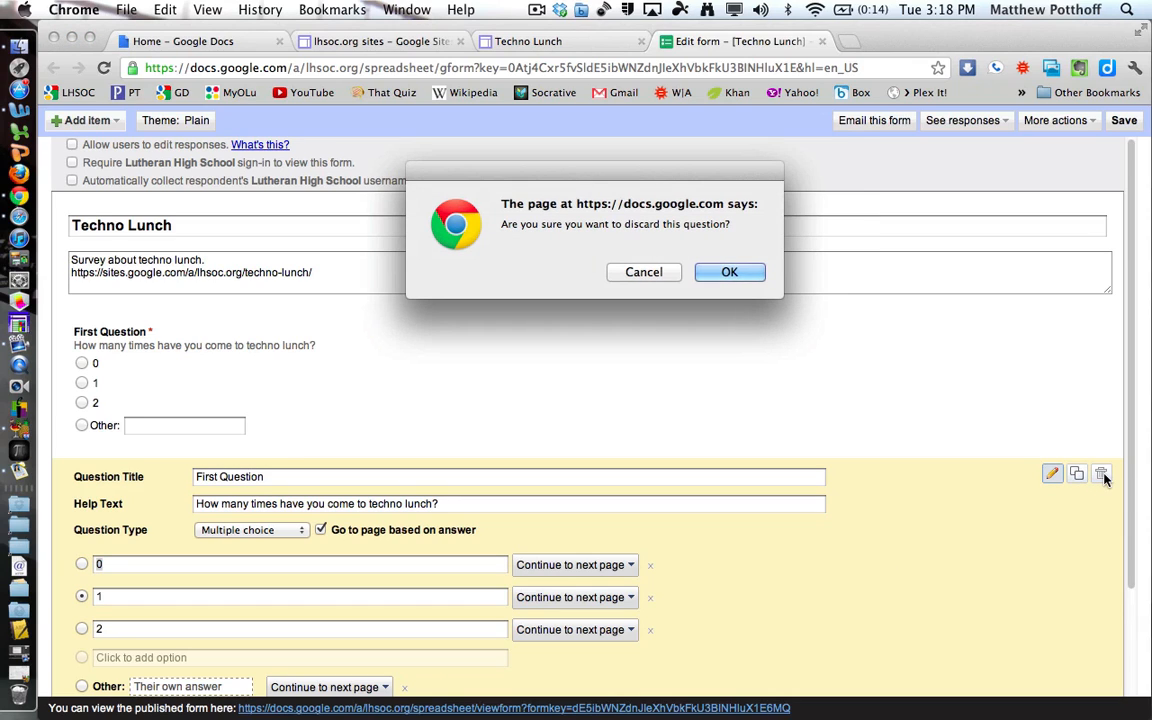
left_click(731, 273)
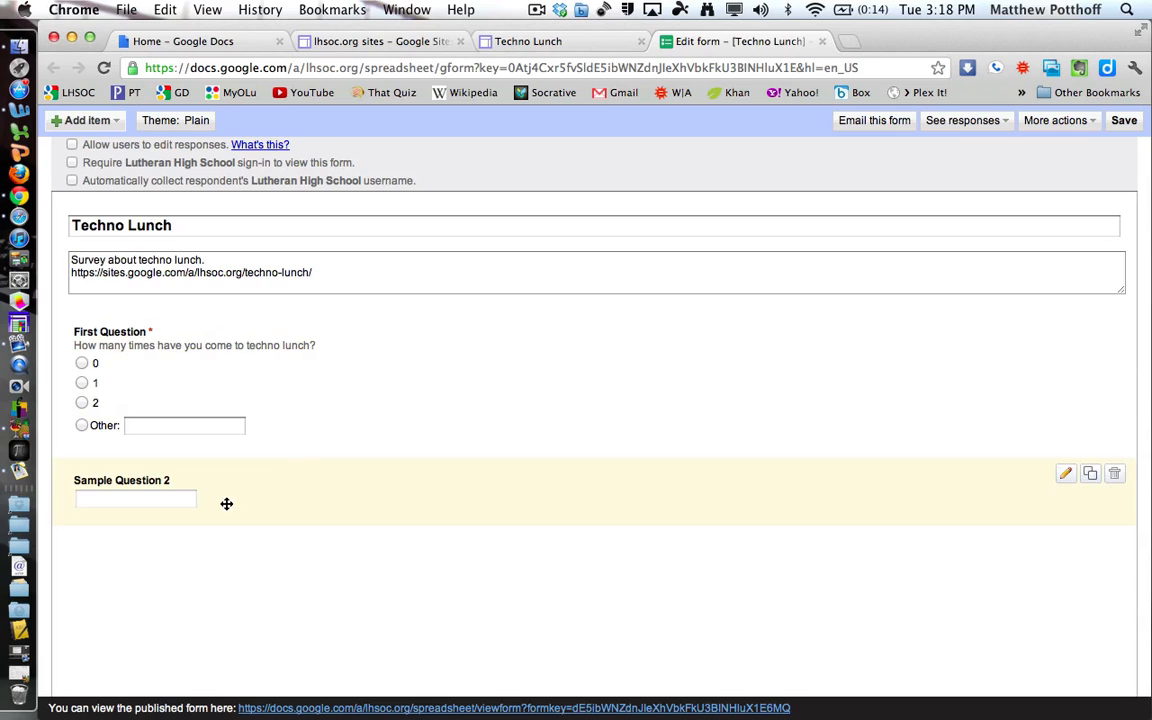
Make Sample Question 2 a checkboxes question titled 'What type of pet do you have?'.
left_click(1066, 477)
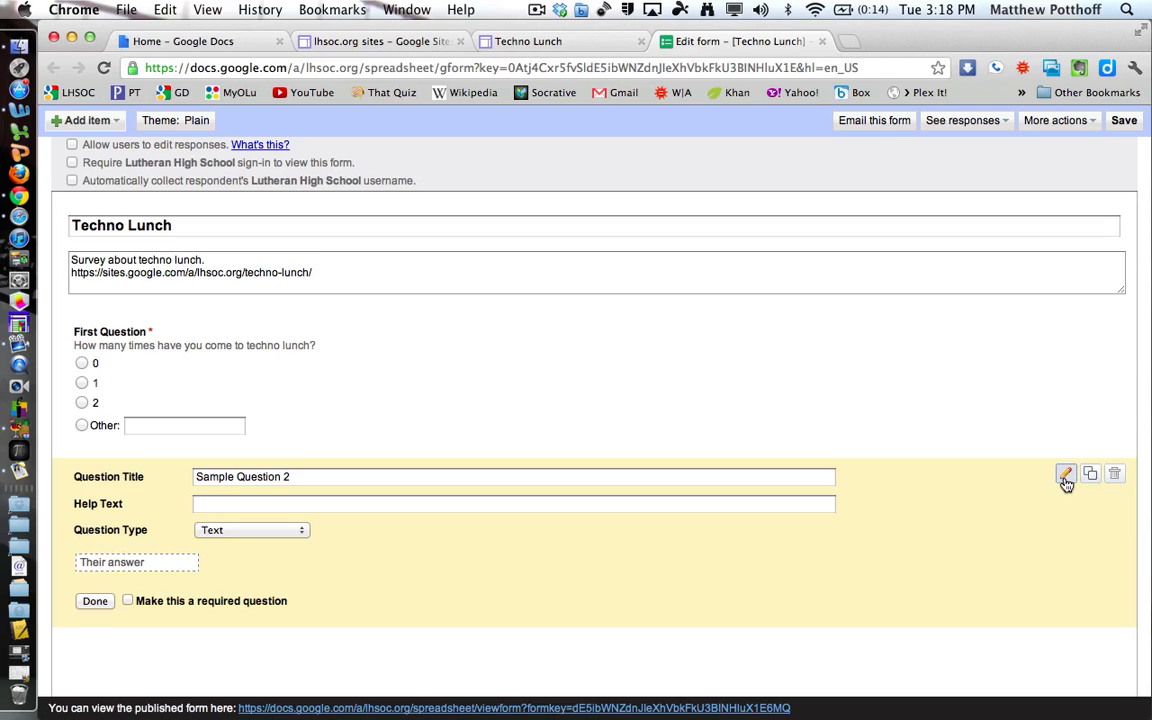
left_click(282, 533)
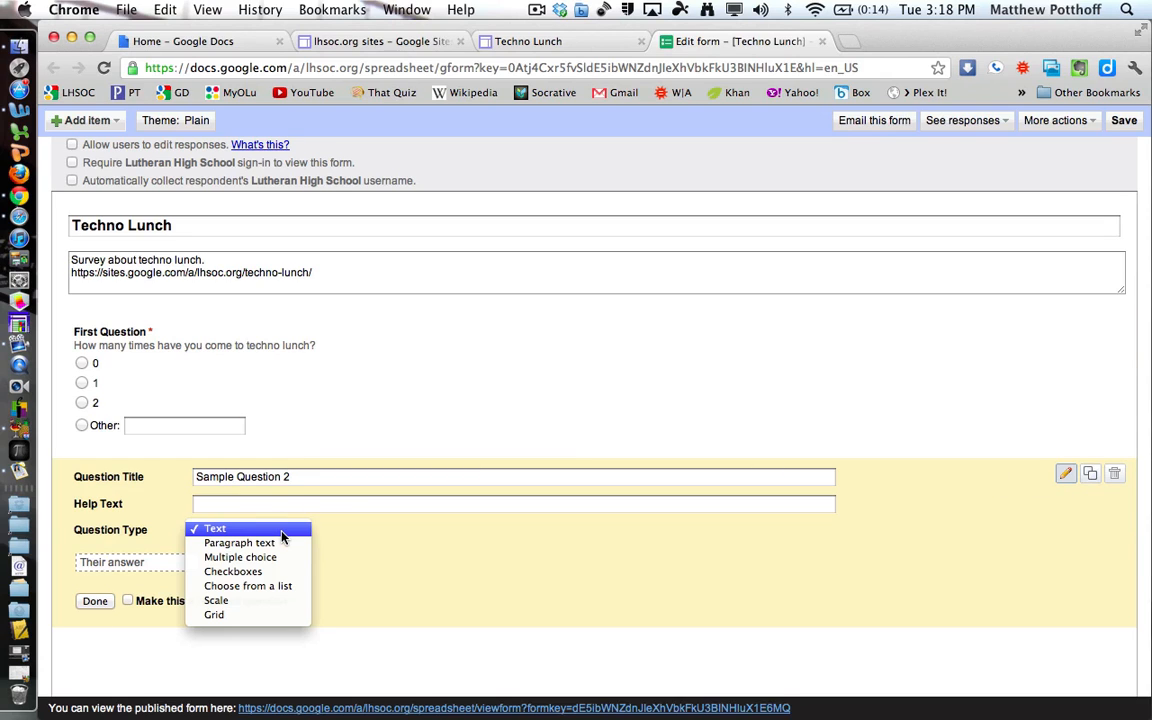
left_click(230, 572)
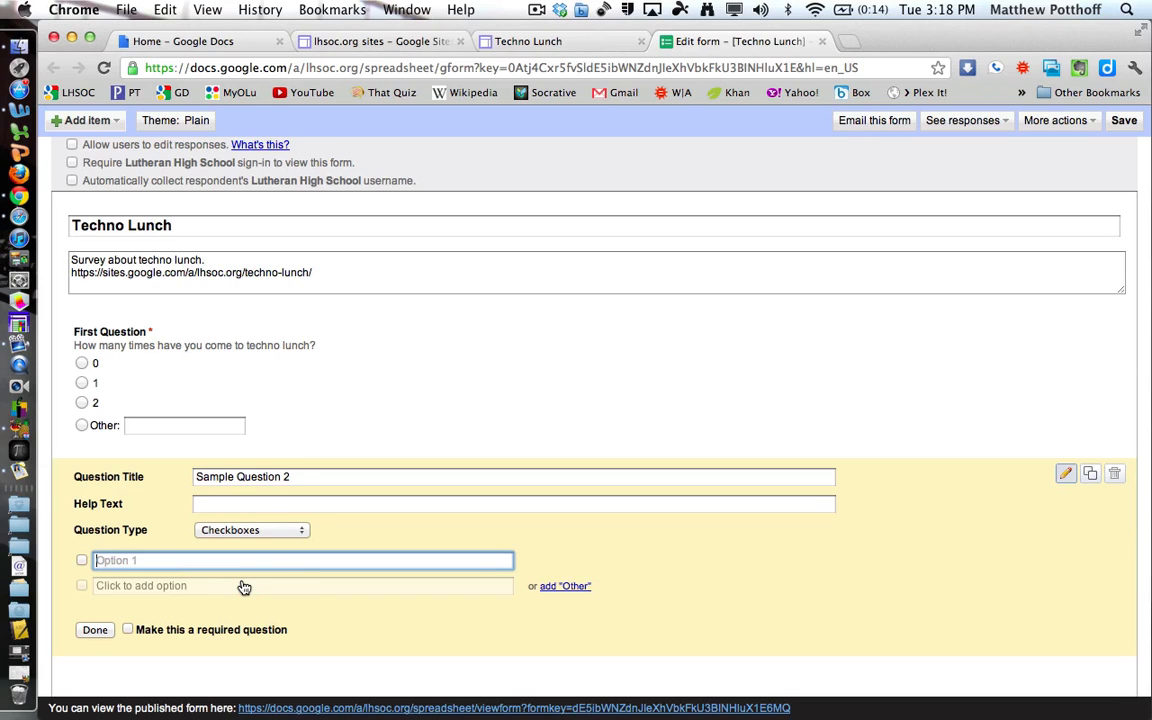
left_click_drag(301, 476, 198, 476)
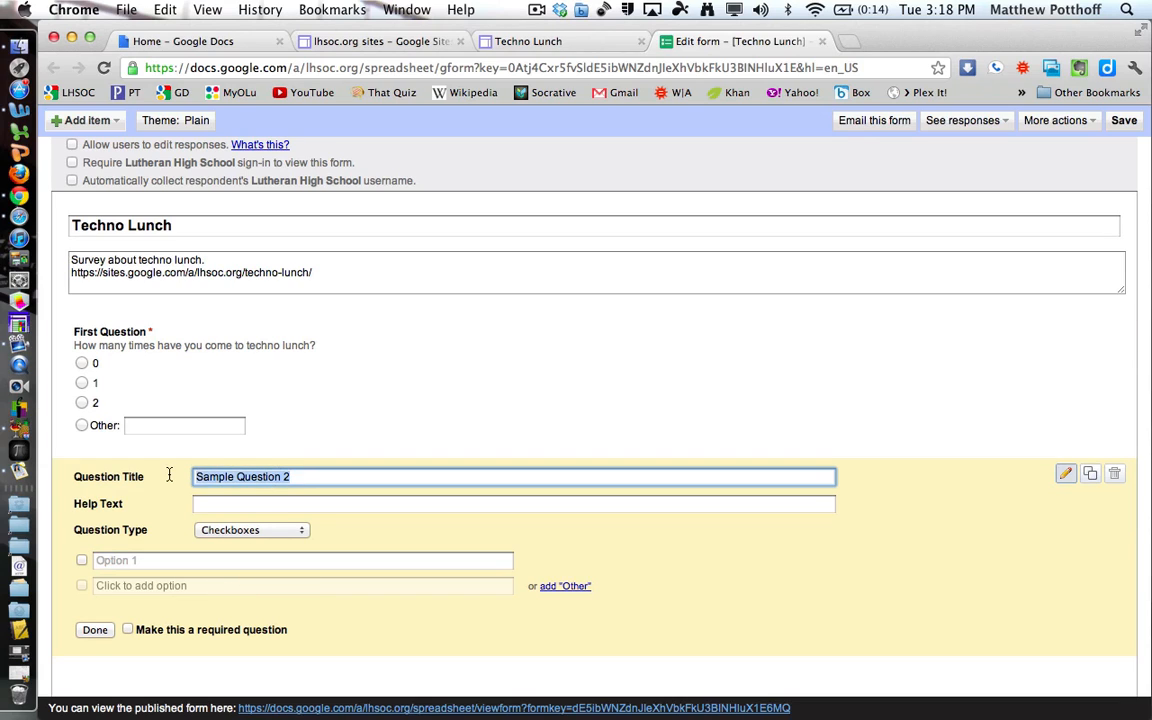
type("What type o")
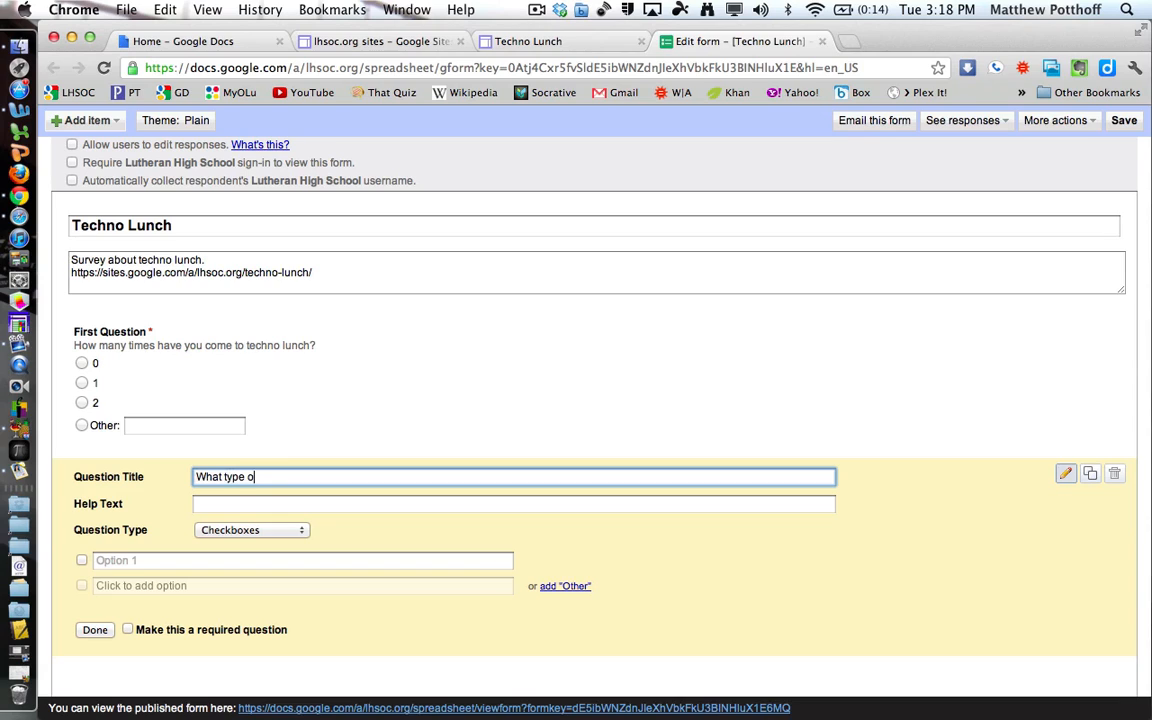
type("f pet do you have?")
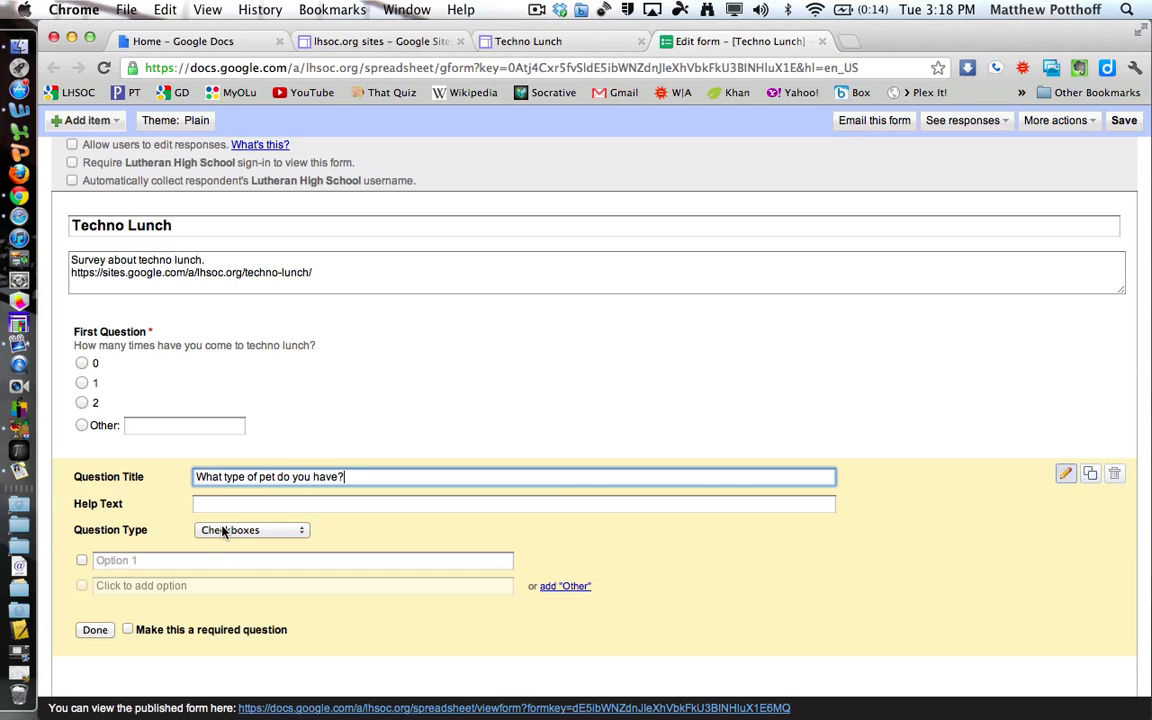
Enter the pet choices Fish, Bird, Rabbit, Cat and Dog.
left_click(165, 560)
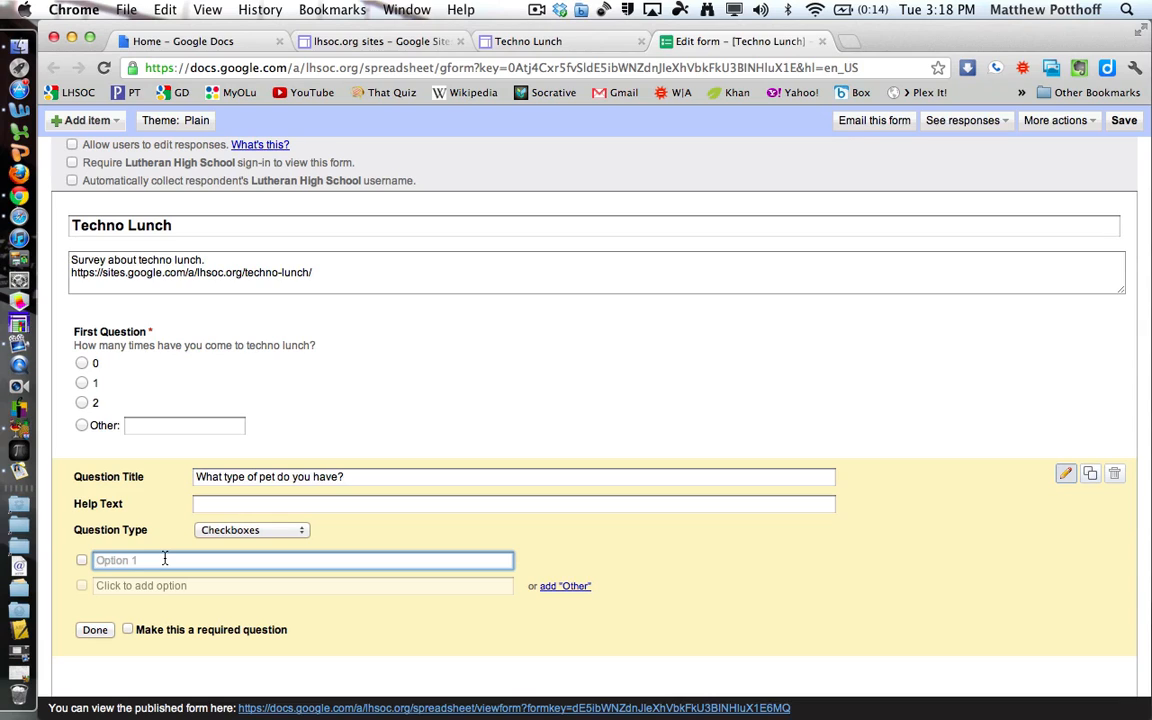
type("Fish")
key("Return")
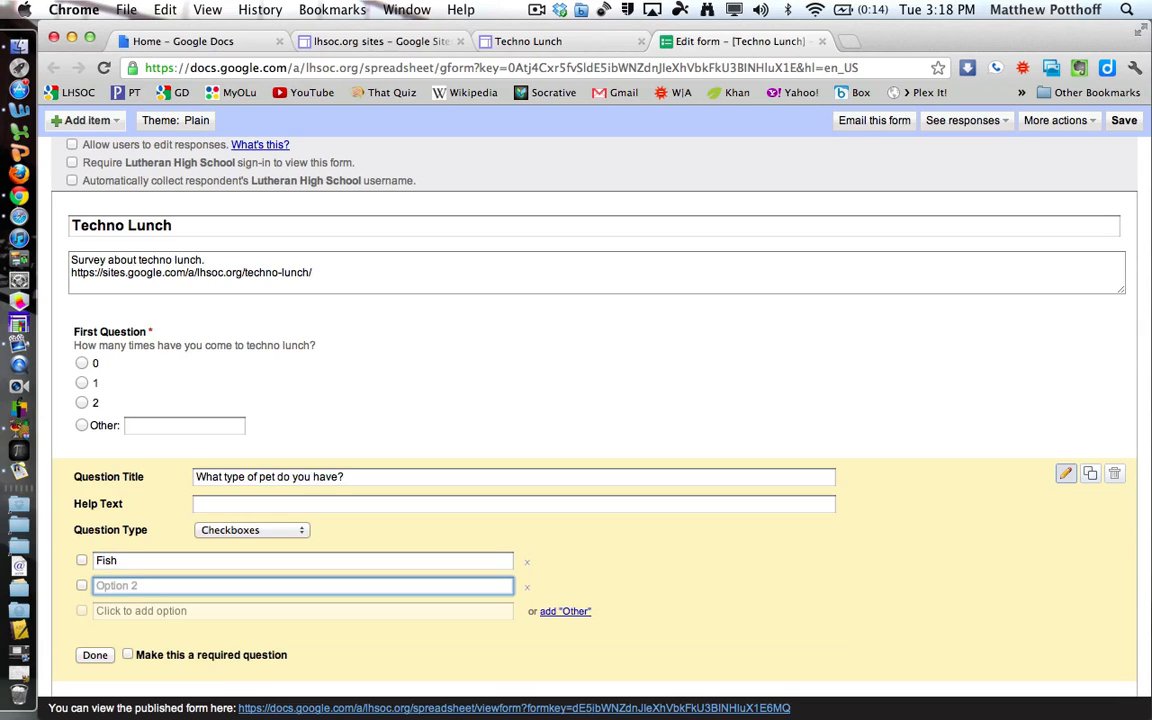
type("Bird")
key("Return")
type("Rabbit")
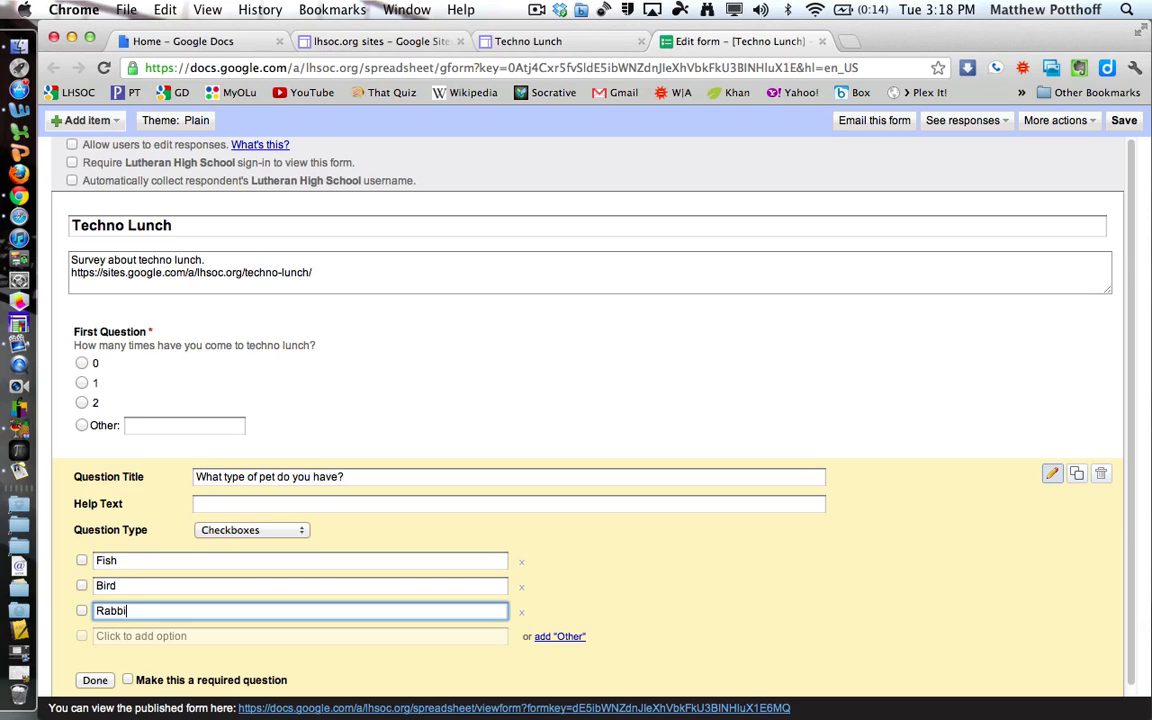
key("Return")
type("Cat")
key("Return")
type("Dog")
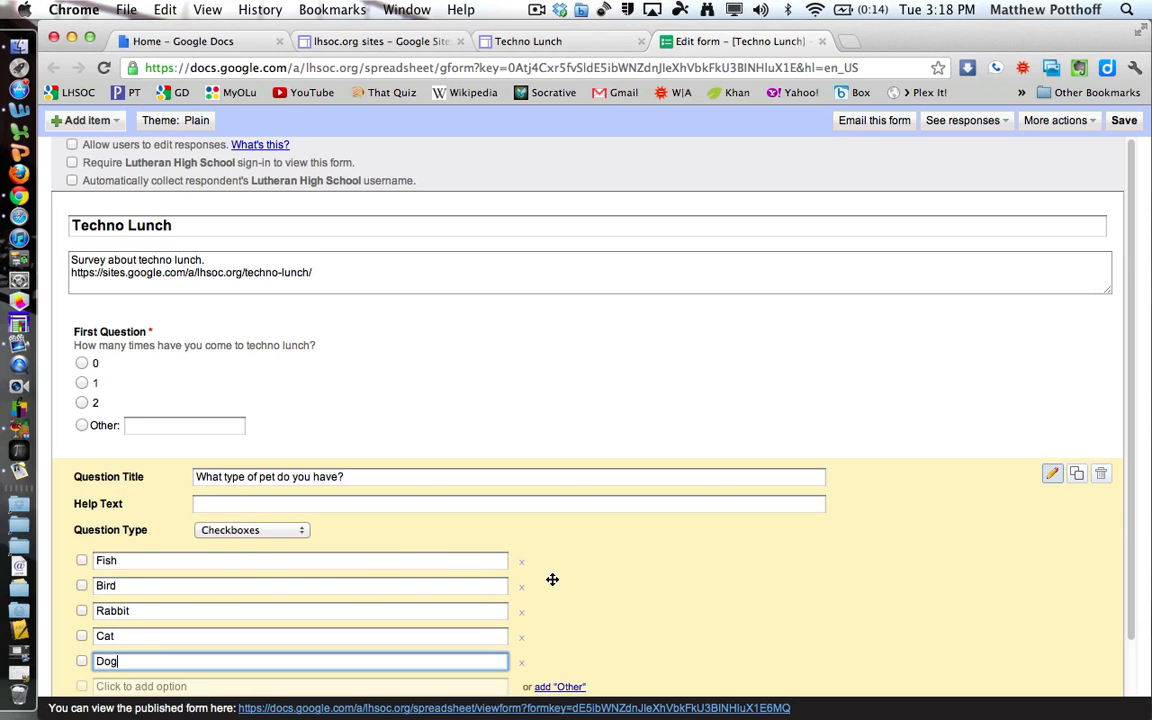
left_click(581, 594)
Add an Other choice and make the pet question required.
scroll(445, 622, "down", 1)
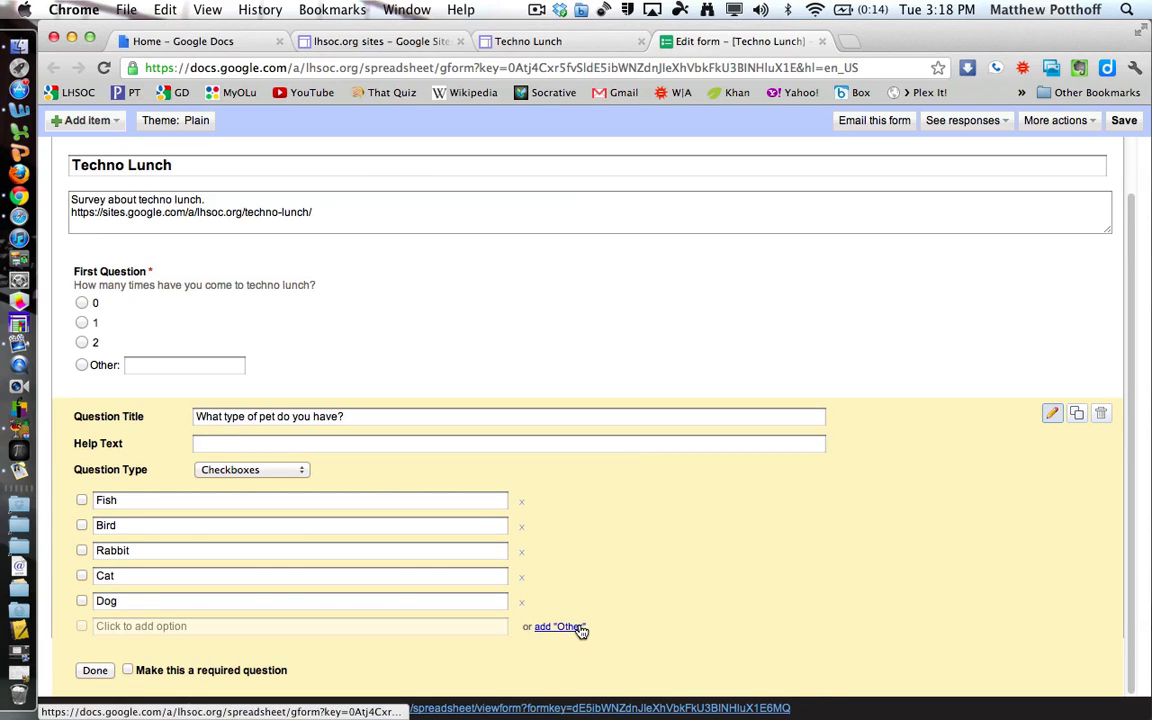
left_click(578, 627)
scroll(490, 632, "down", 1)
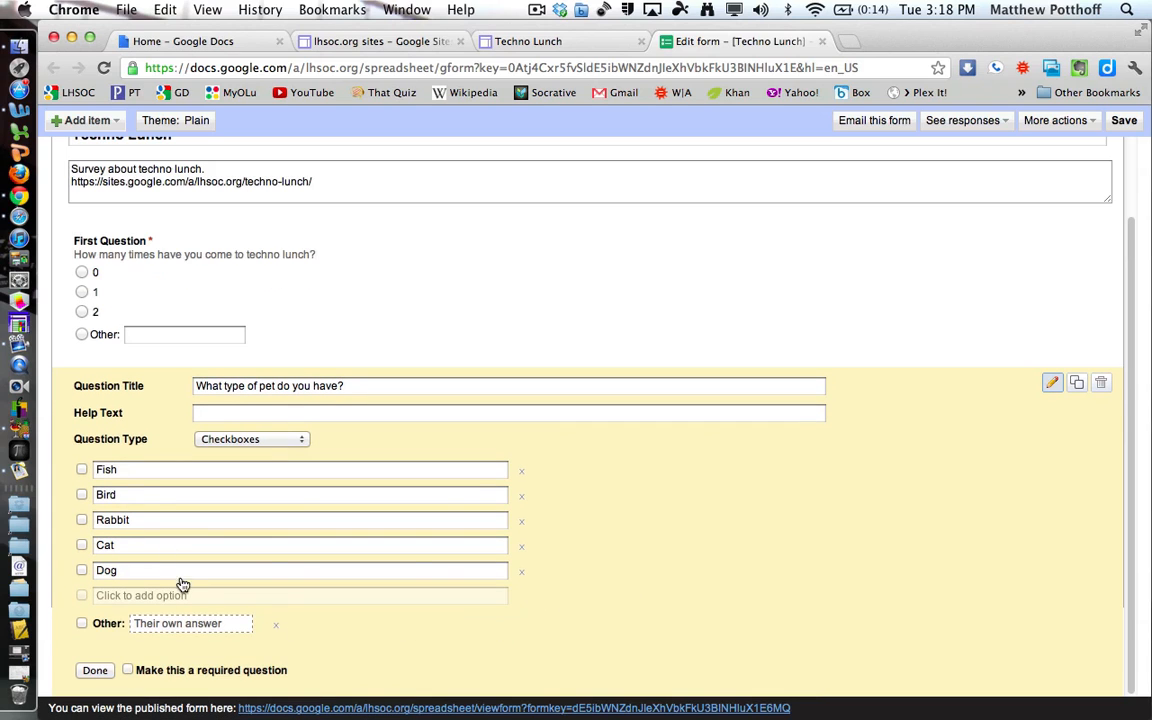
left_click(127, 672)
left_click(94, 671)
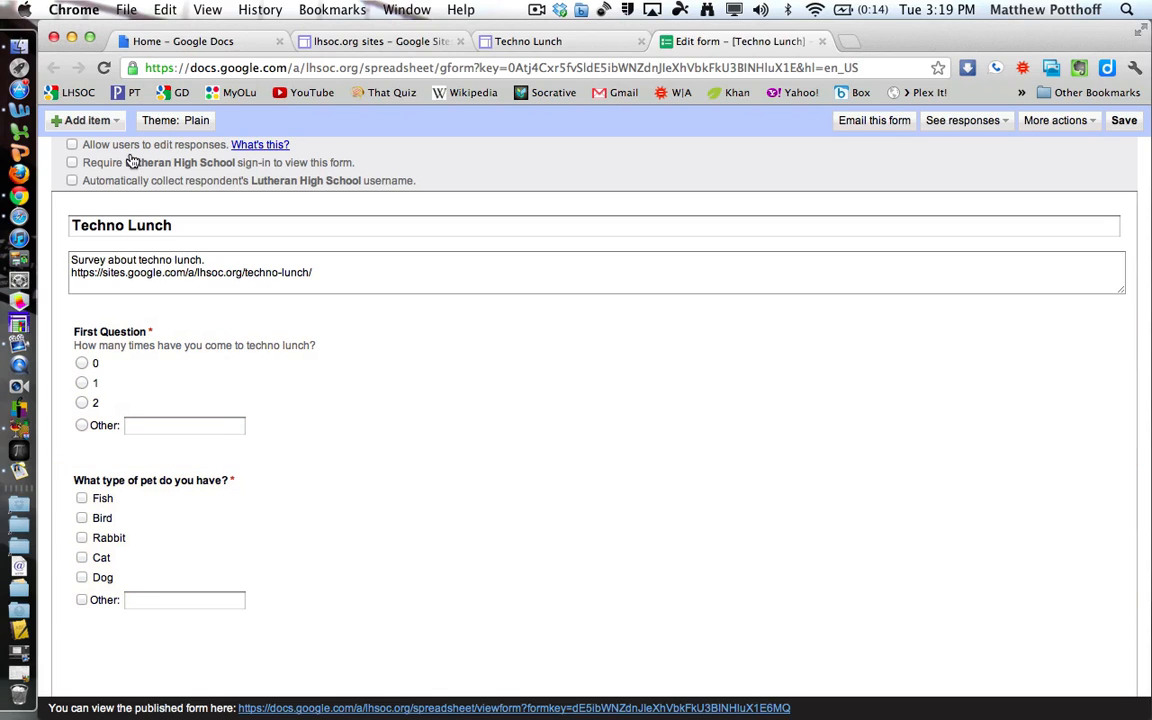
Add a choose-from-a-list question titled 'What is you favorite Season?'.
left_click(85, 122)
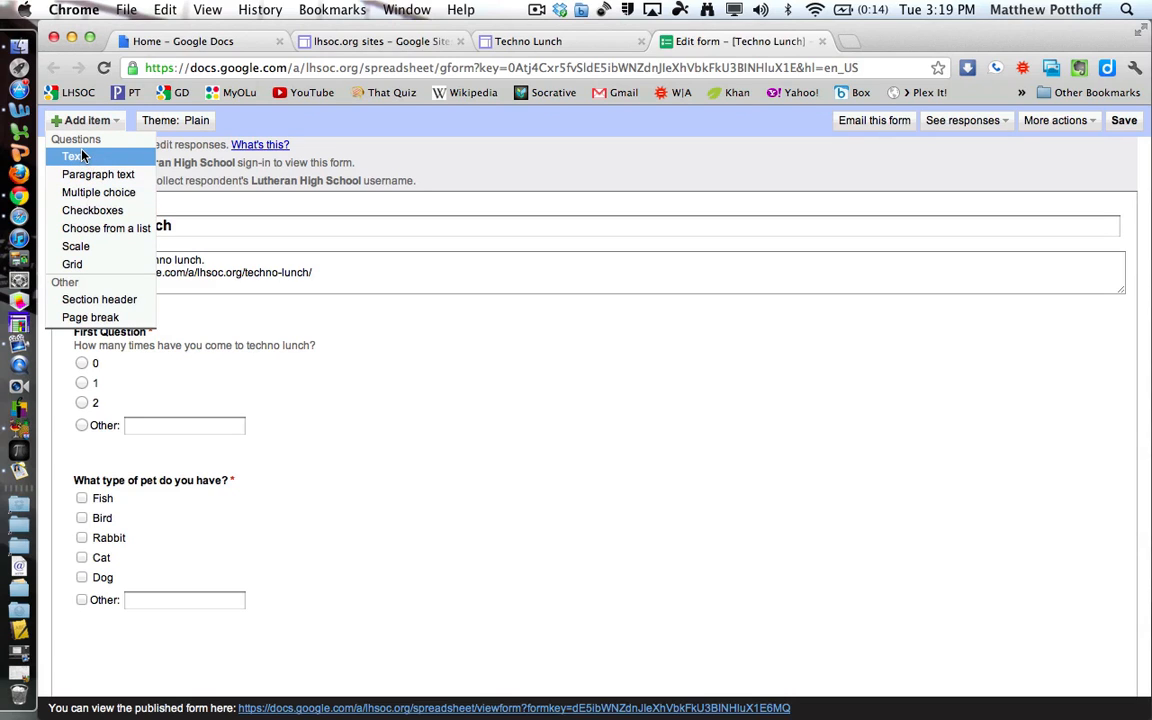
left_click(112, 234)
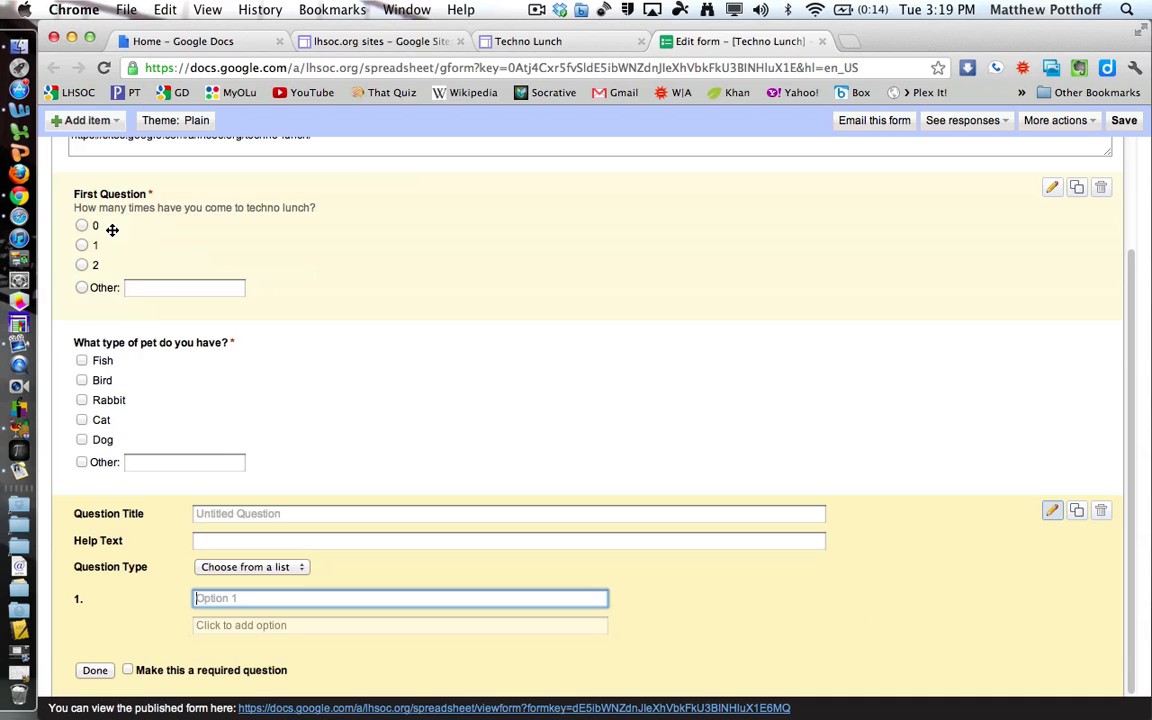
left_click(287, 514)
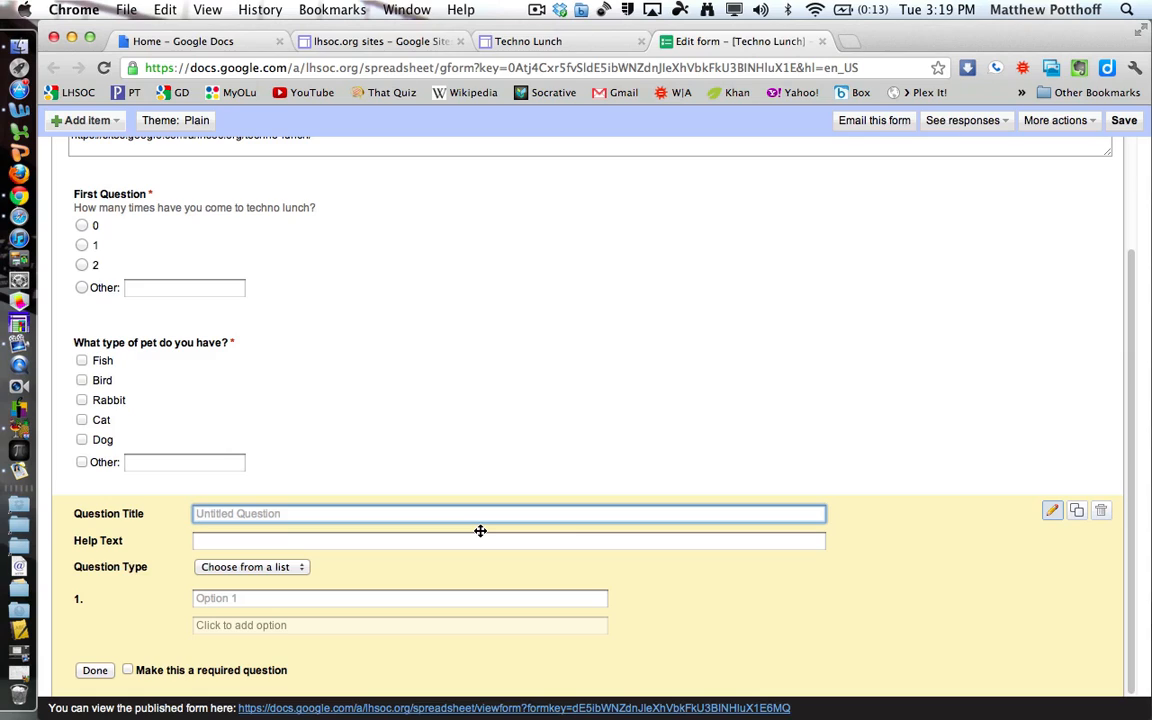
type("What is you favorite Season?")
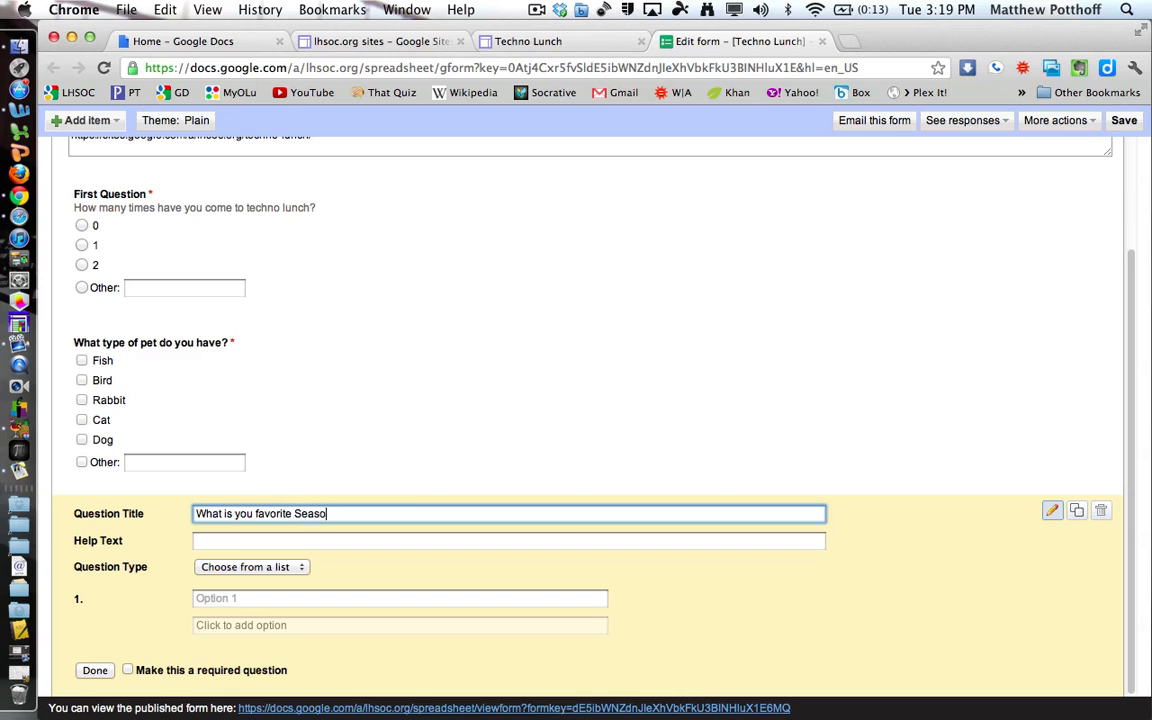
left_click(287, 567)
left_click(378, 576)
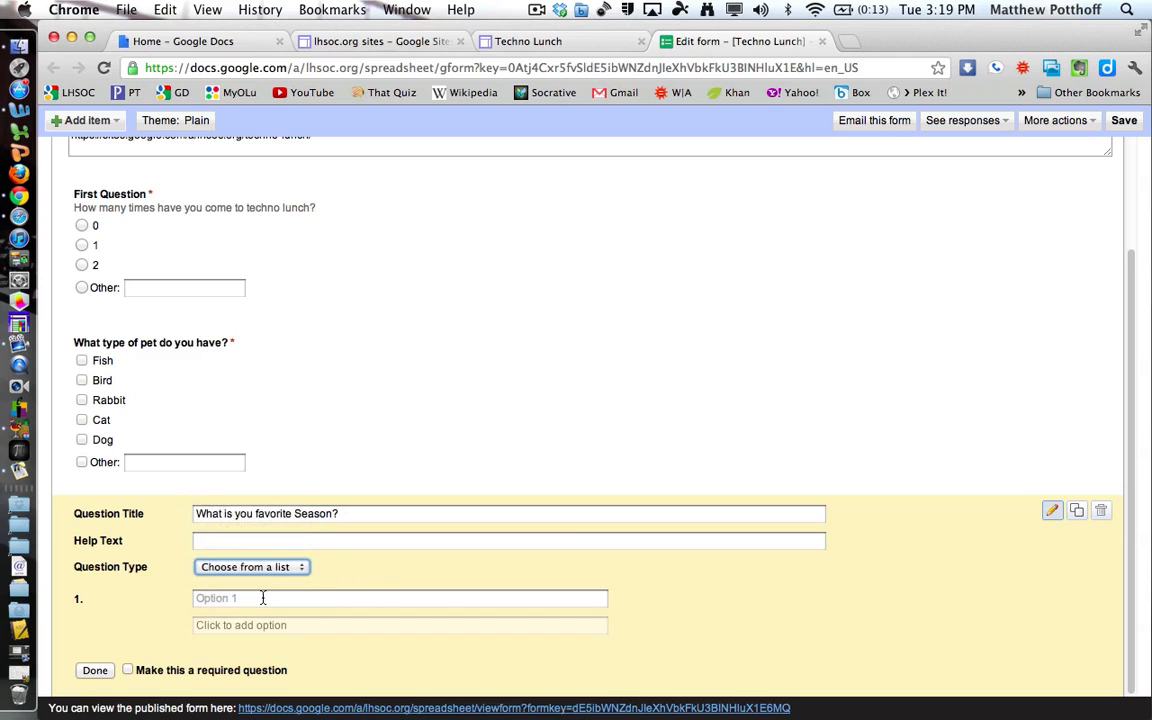
Give the season question options Spring, Summer, Fall and Winter, and make it required.
left_click(250, 599)
type("Spring")
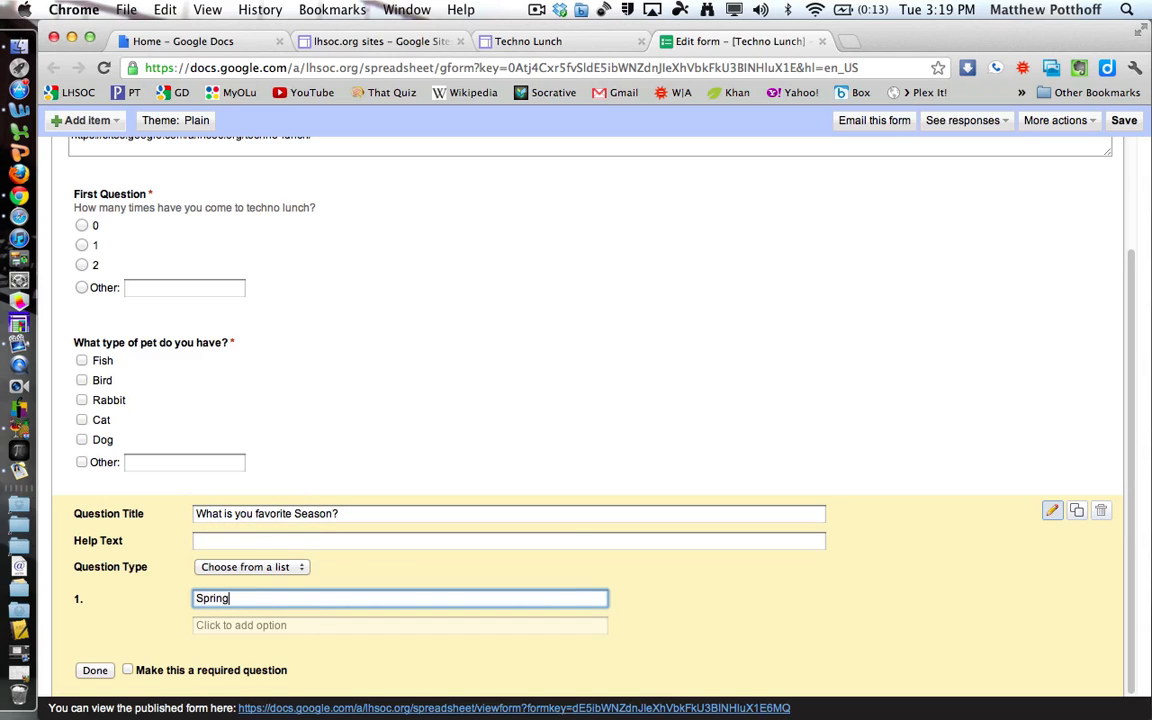
key("Return")
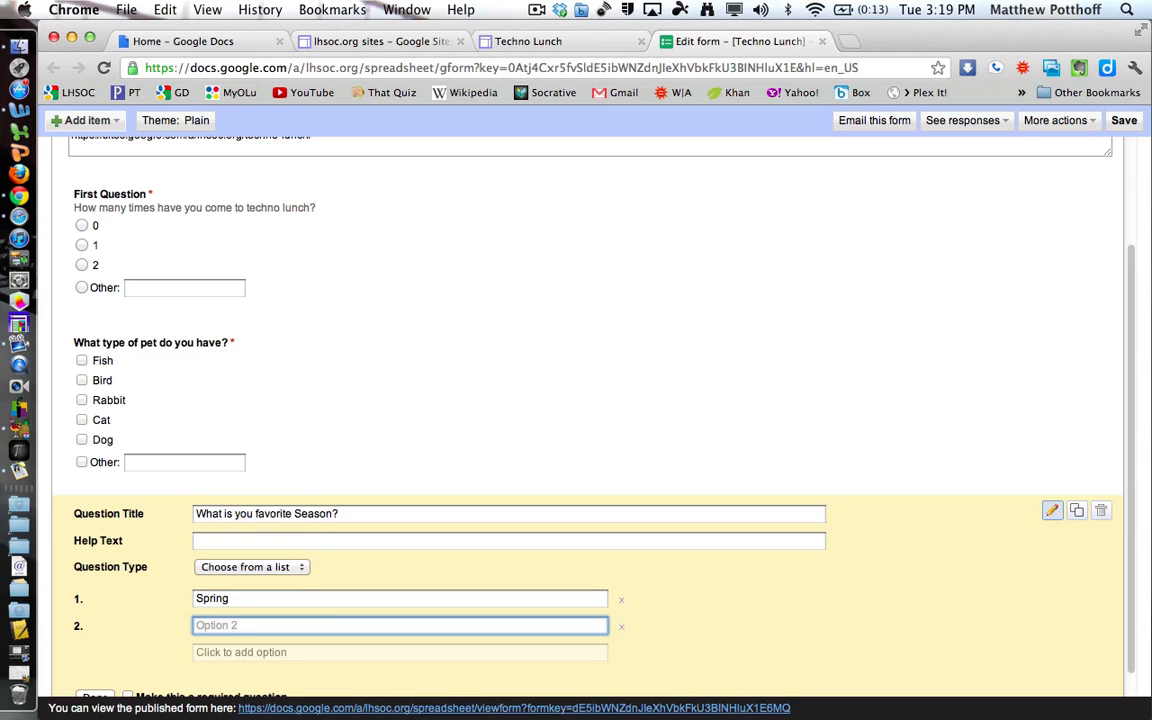
type("Summer")
key("Return")
type("Fall")
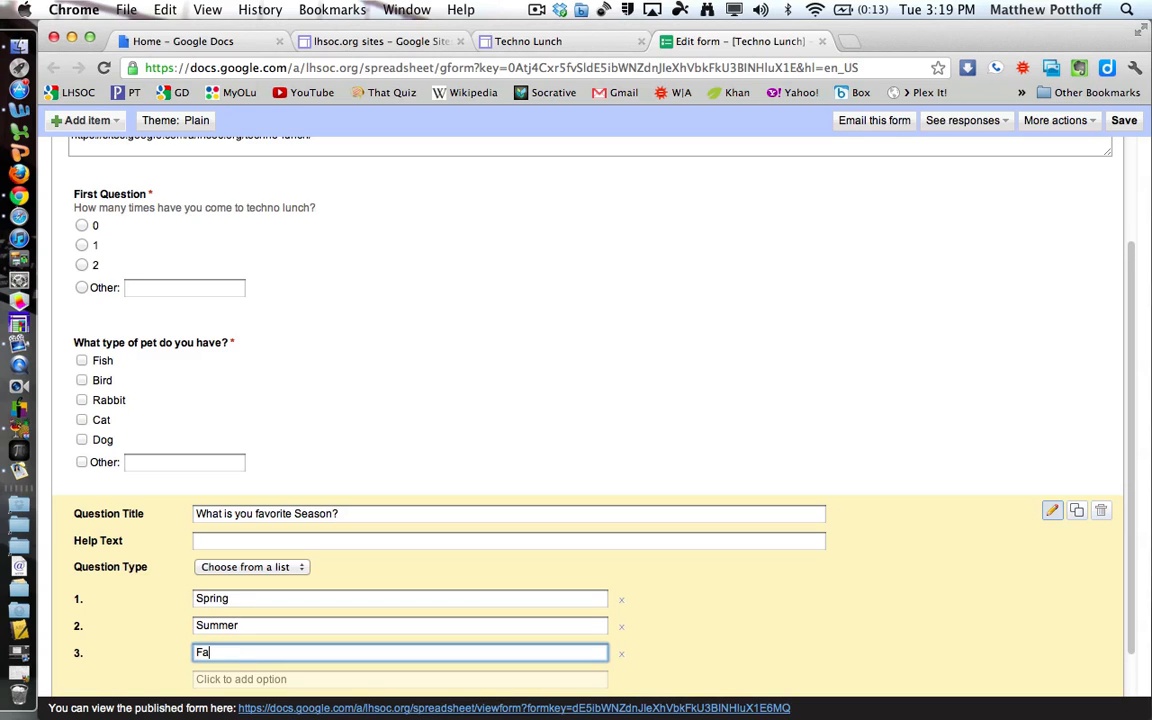
key("Return")
type("Winter")
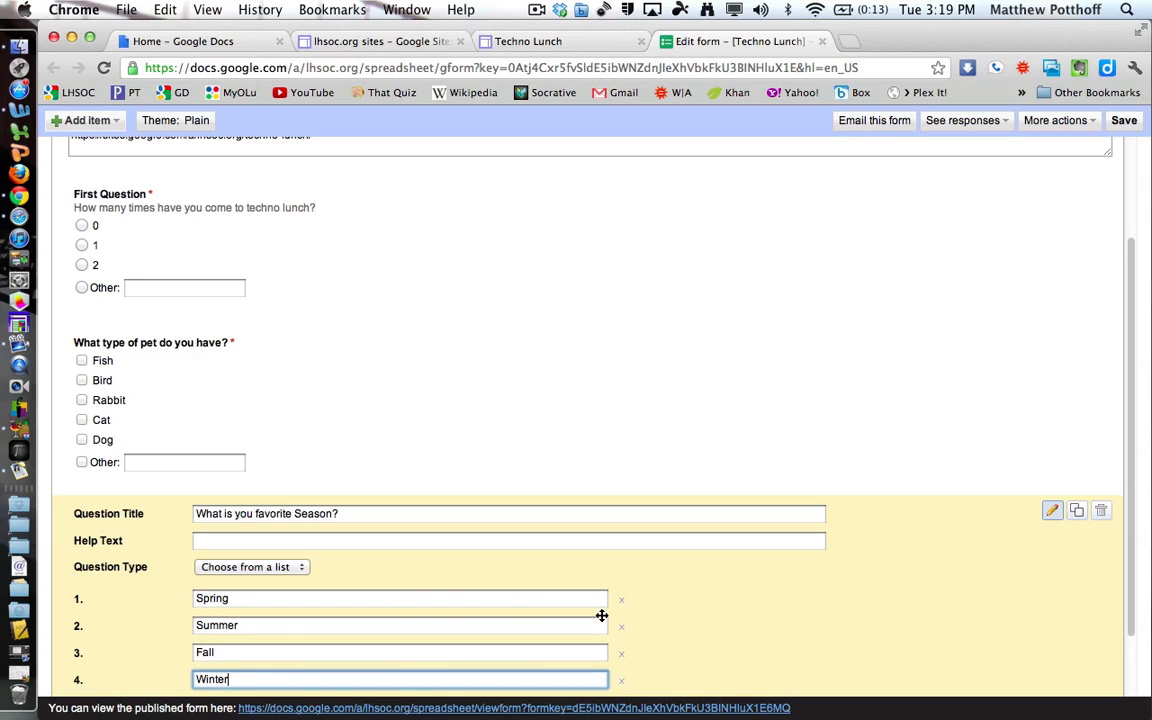
left_click(746, 627)
scroll(746, 627, "down", 2)
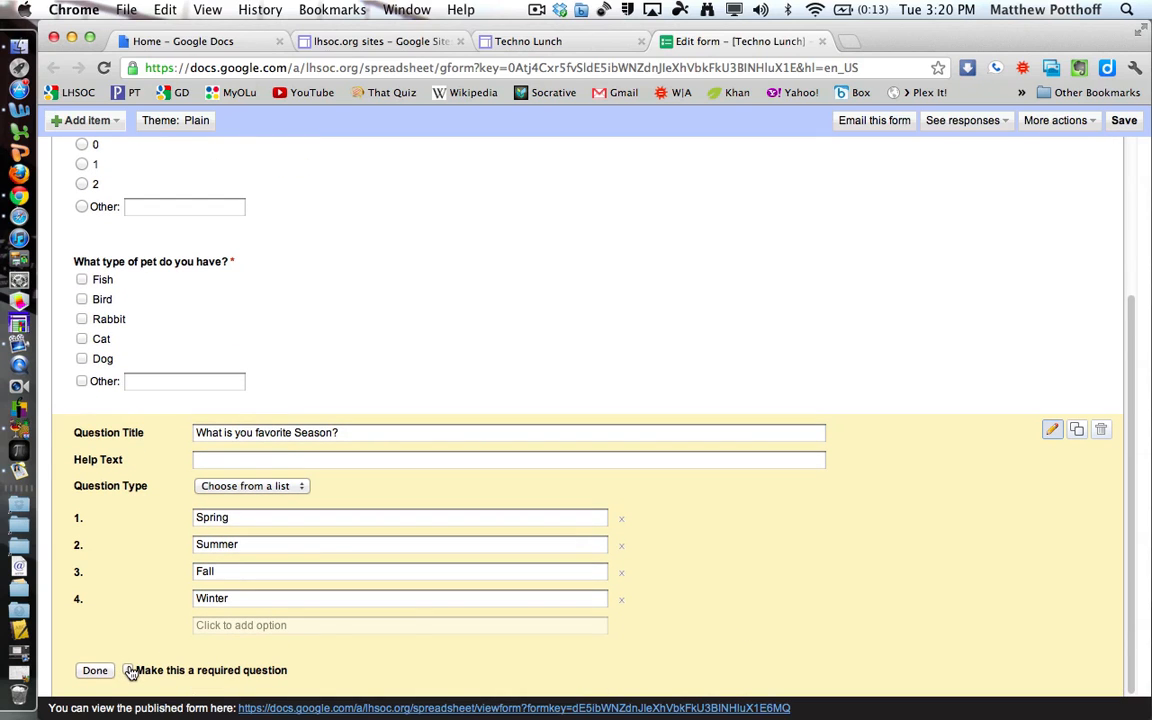
left_click(126, 670)
left_click(95, 670)
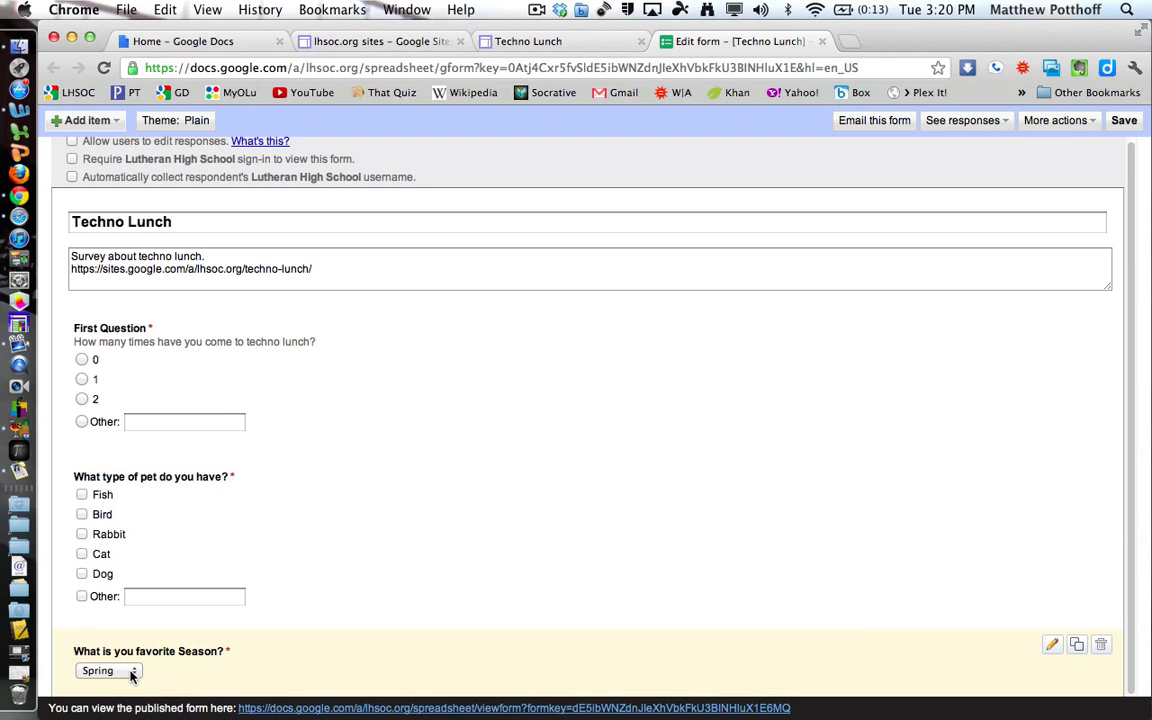
Test the season drop-down by picking Fall.
left_click(132, 675)
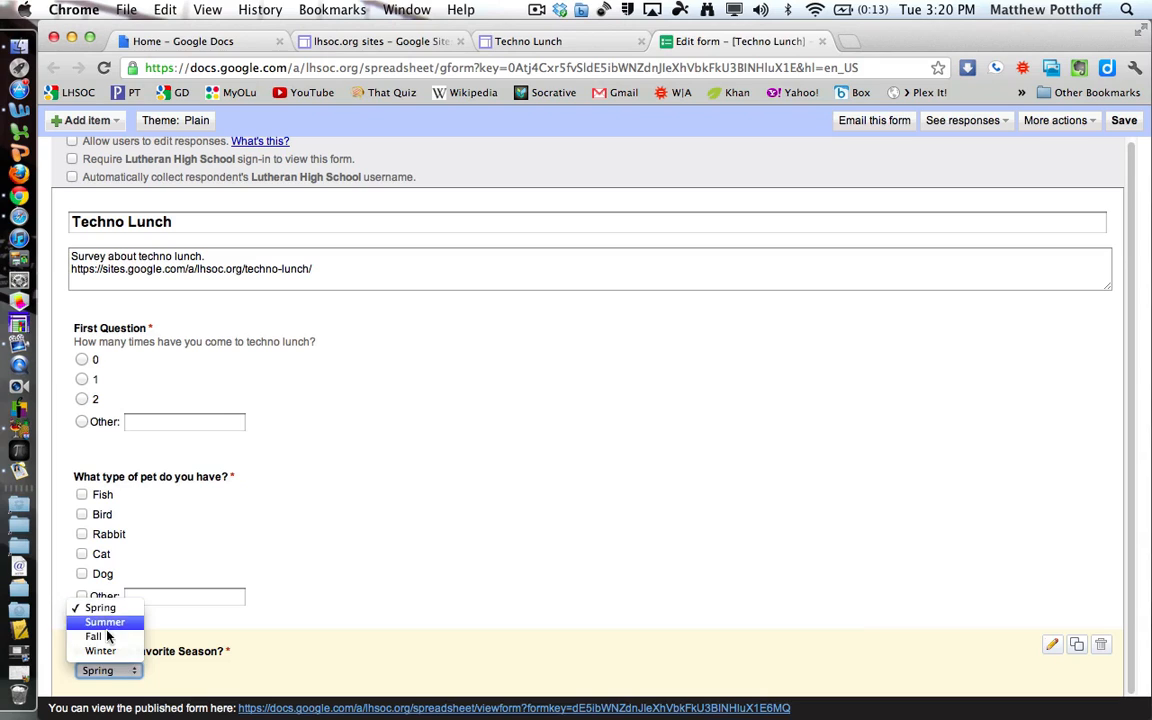
left_click(108, 637)
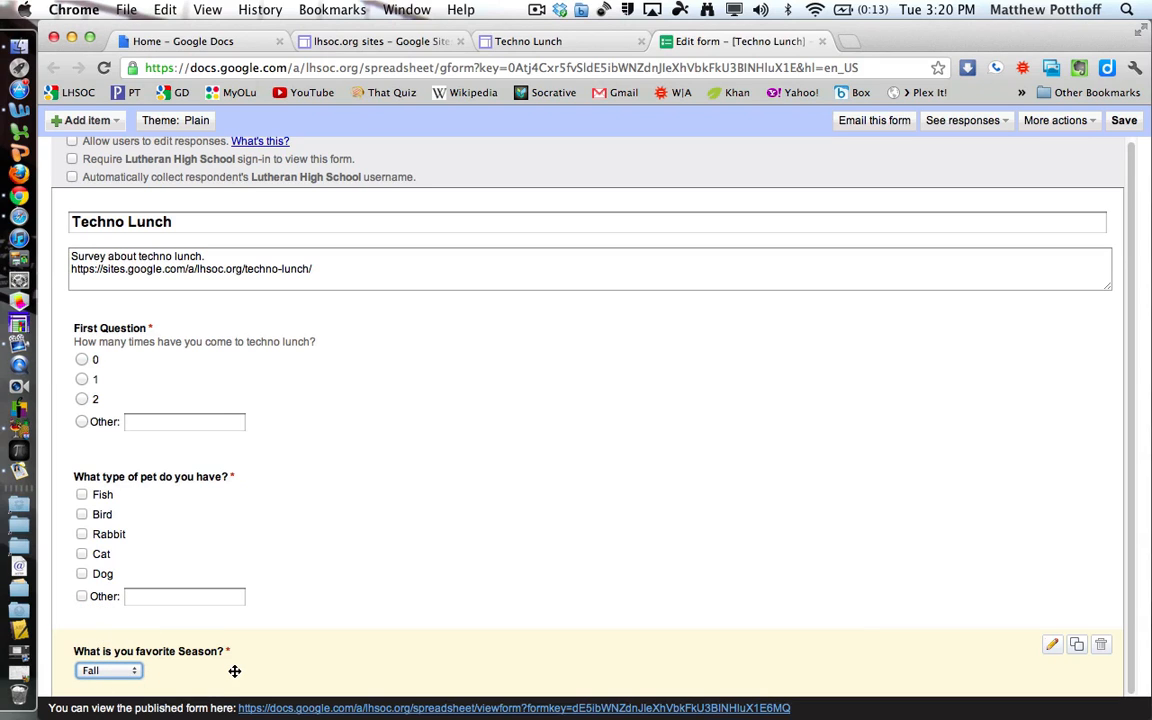
left_click(115, 670)
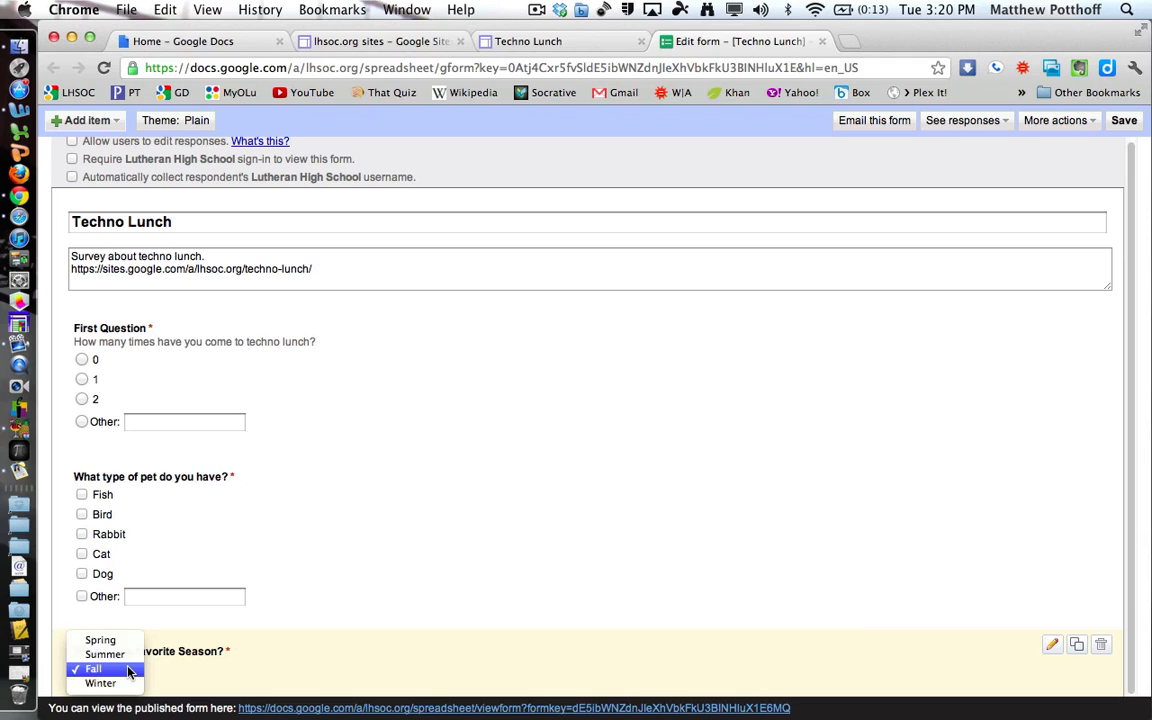
left_click(288, 668)
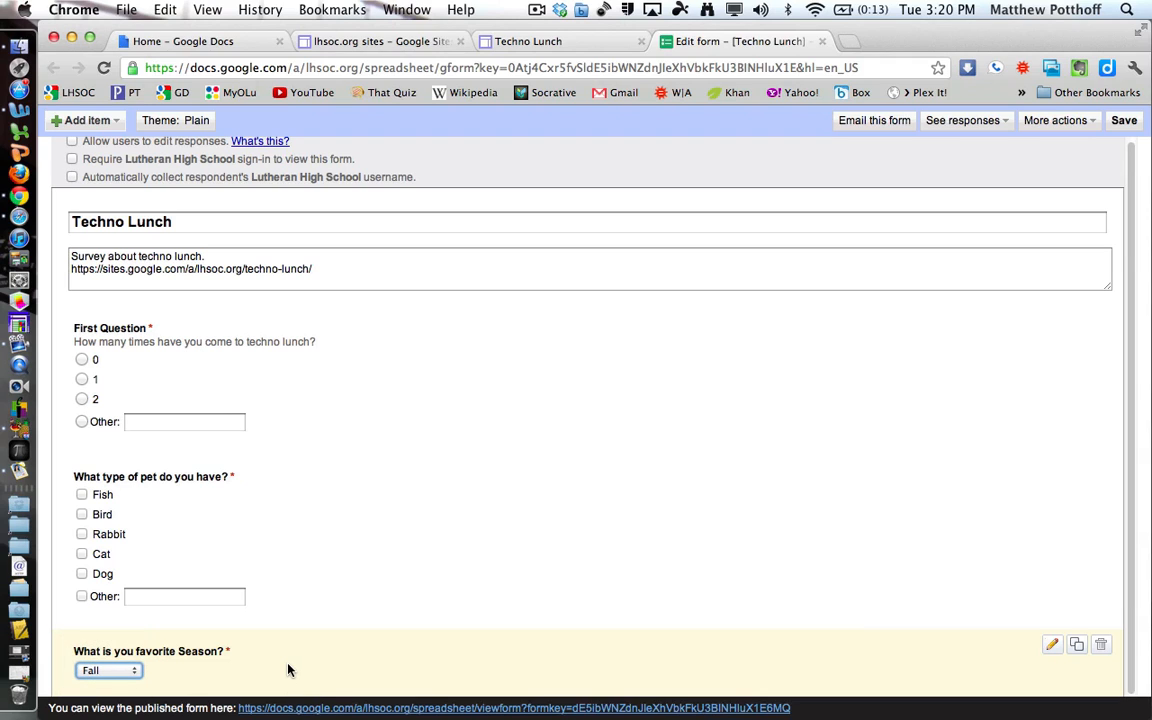
Add a 1-to-5 scale question titled 'How comfy are you with your iPad?'.
left_click(90, 121)
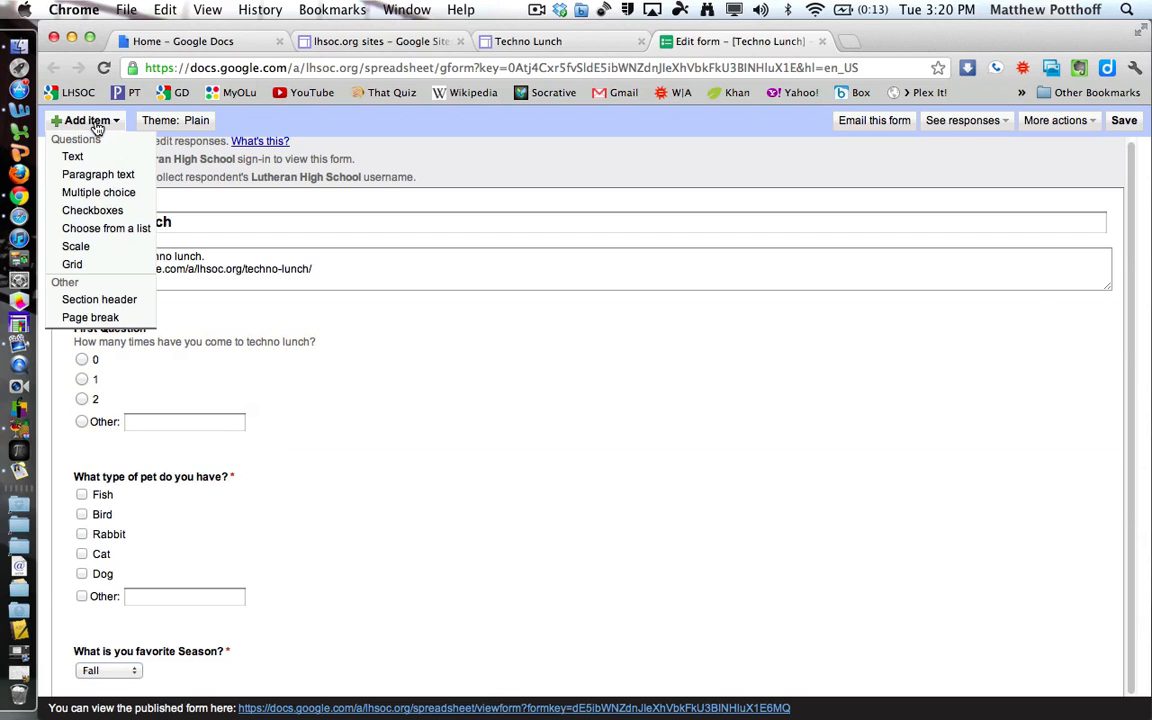
left_click(84, 249)
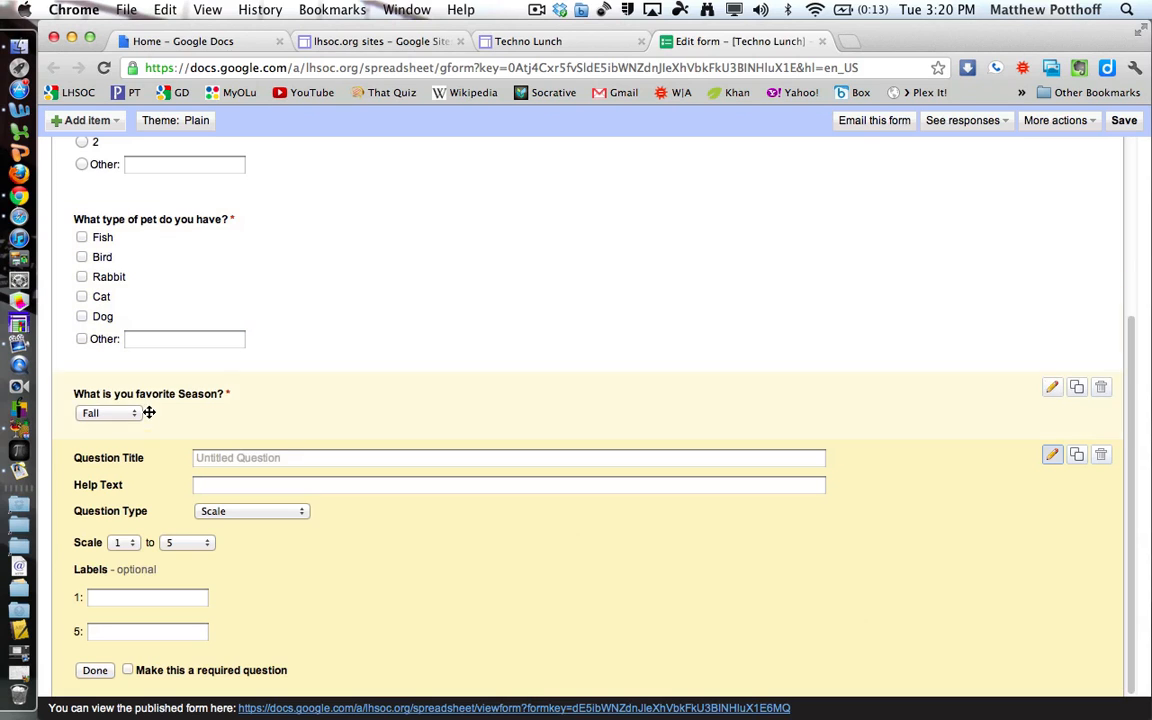
left_click(237, 459)
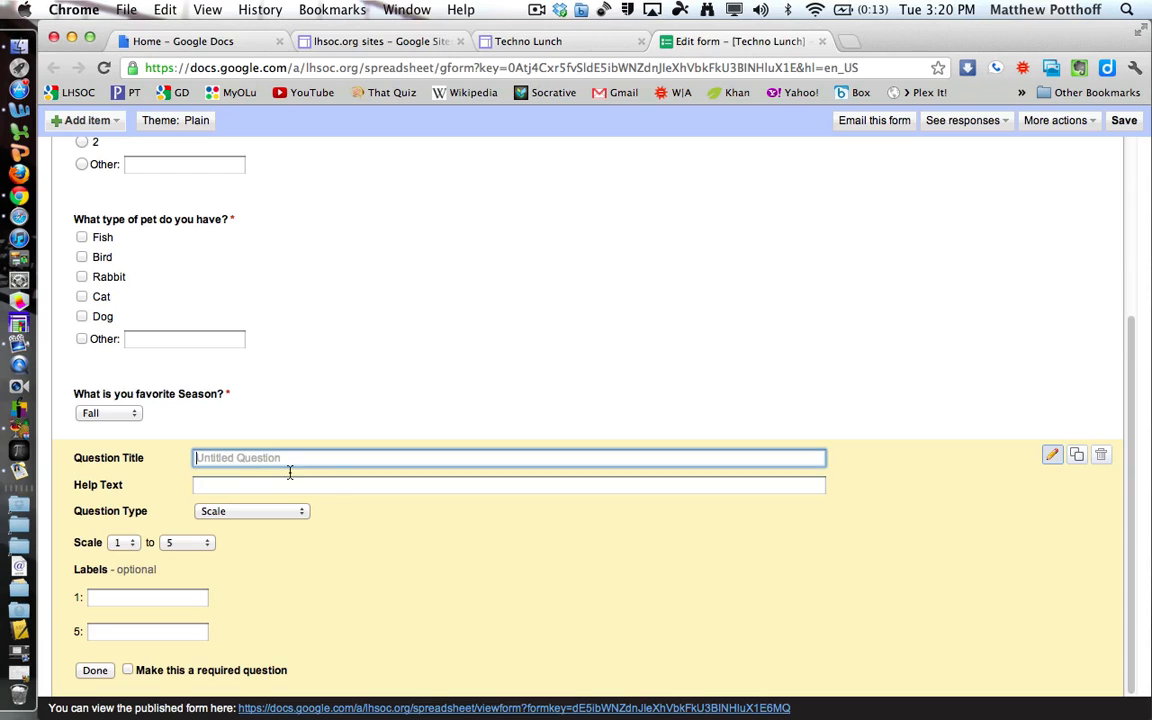
type("How comfy are you wo")
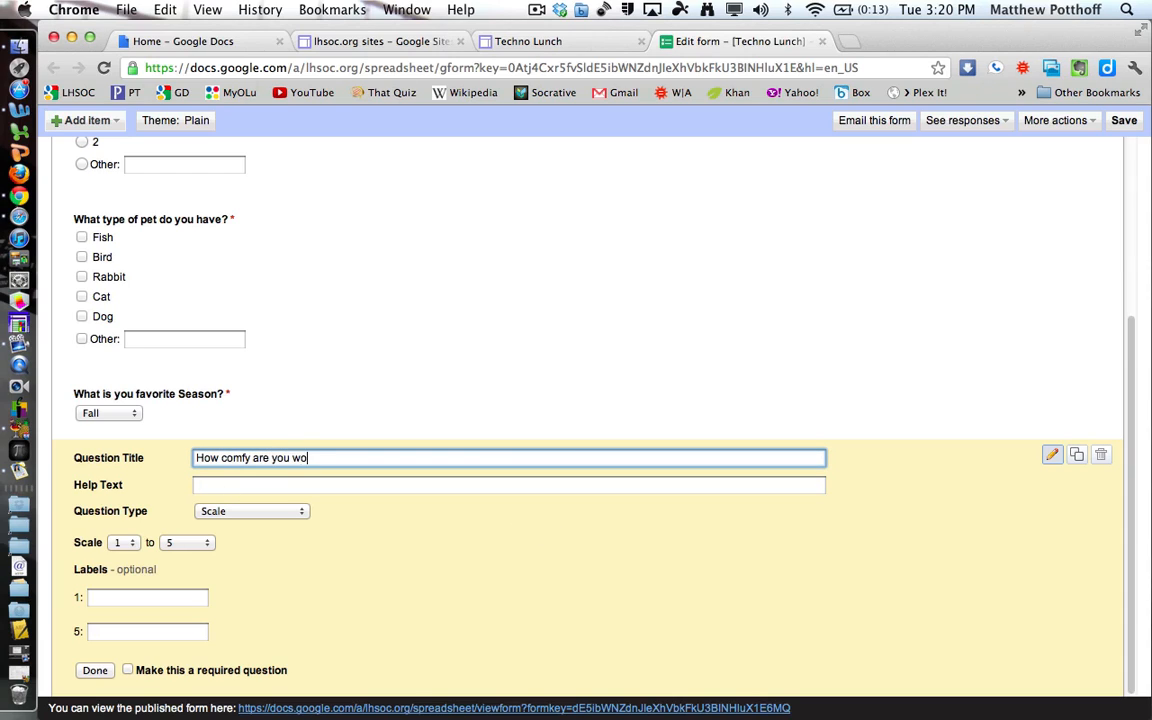
type("rt")
key("BackSpace")
key("BackSpace")
key("BackSpace")
type("ith your ")
type("iPad")
type("?")
left_click(248, 515)
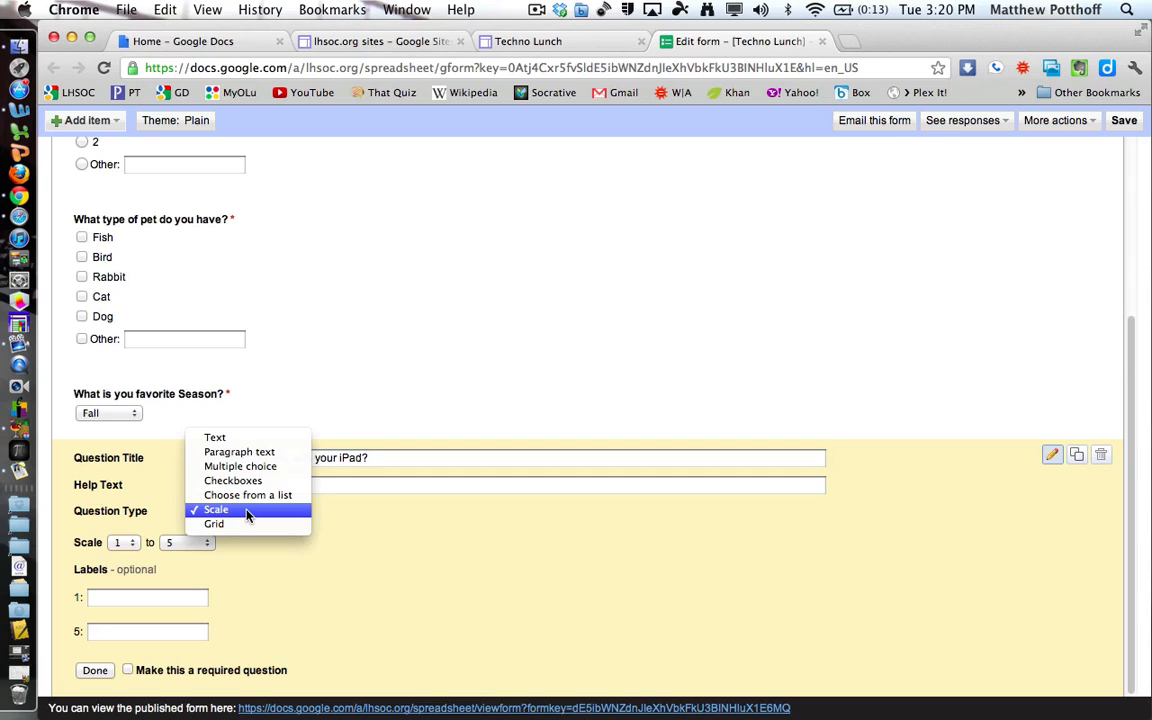
left_click(248, 512)
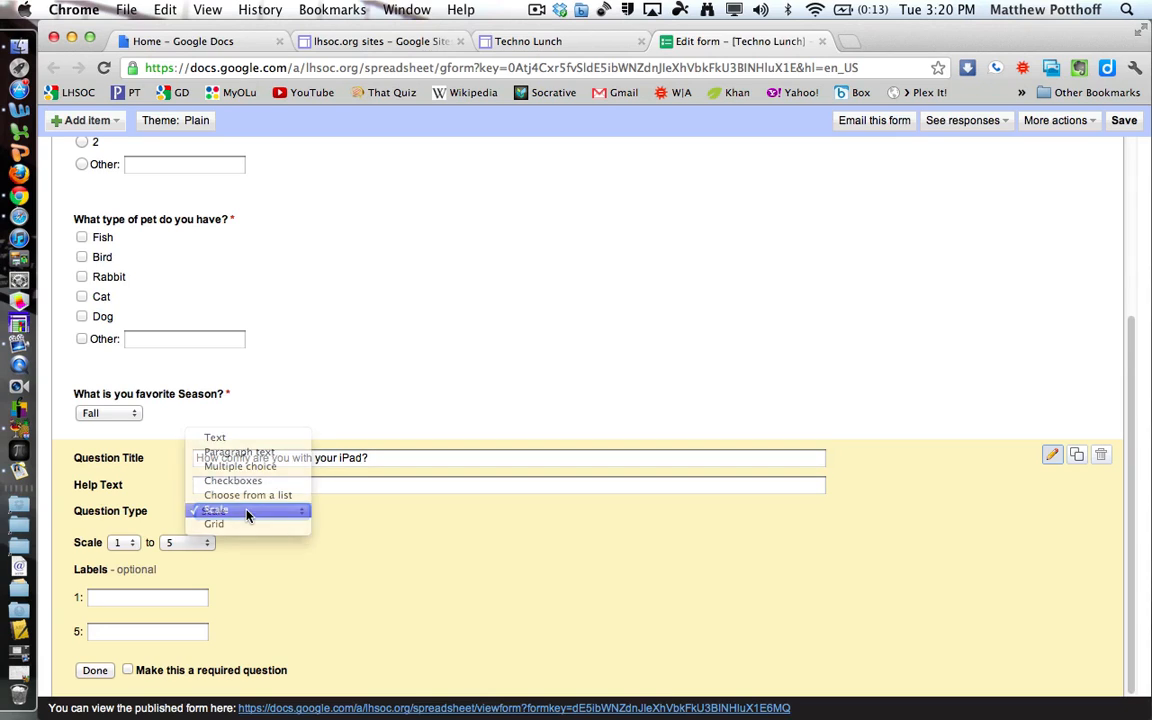
left_click(129, 546)
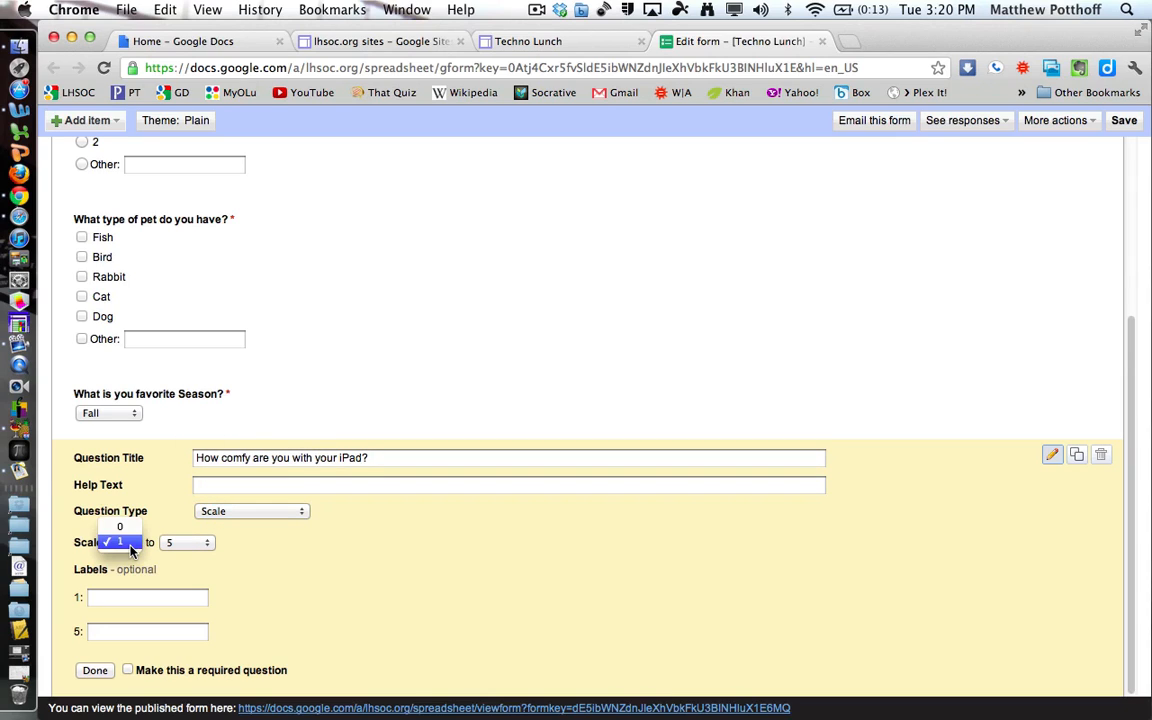
left_click(318, 548)
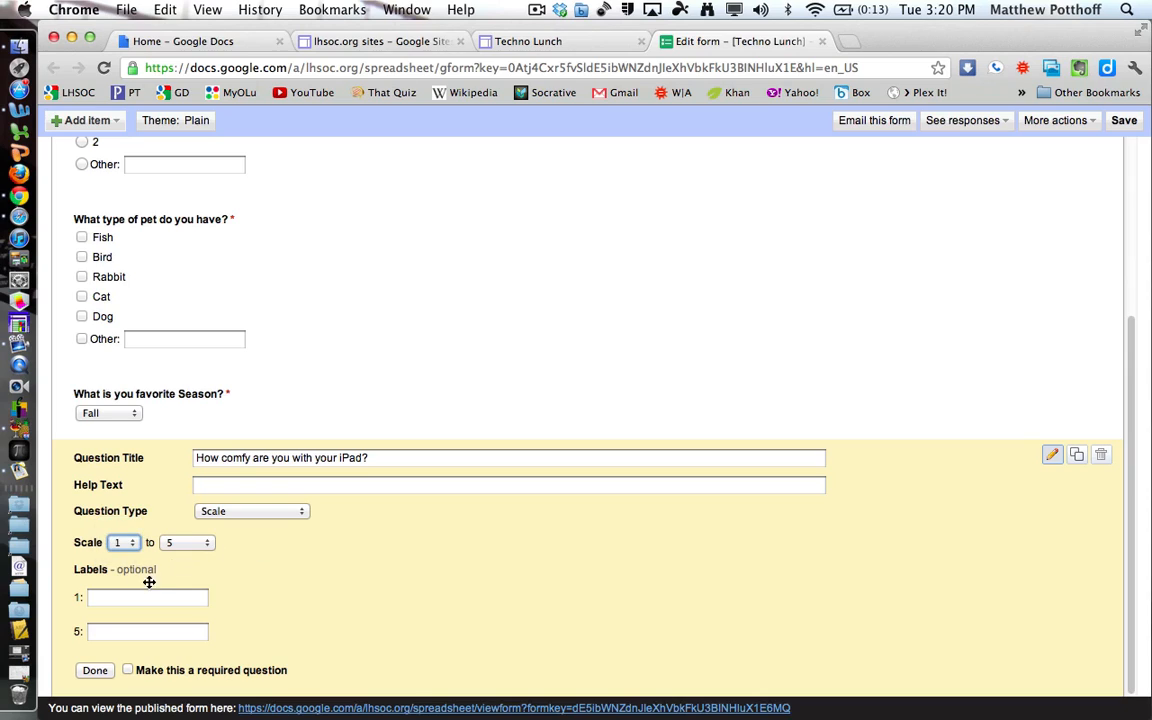
Label 1 'Not at all, what is this thing?' and 5 'Very comfy, I can't live without it.', making it required.
left_click(121, 597)
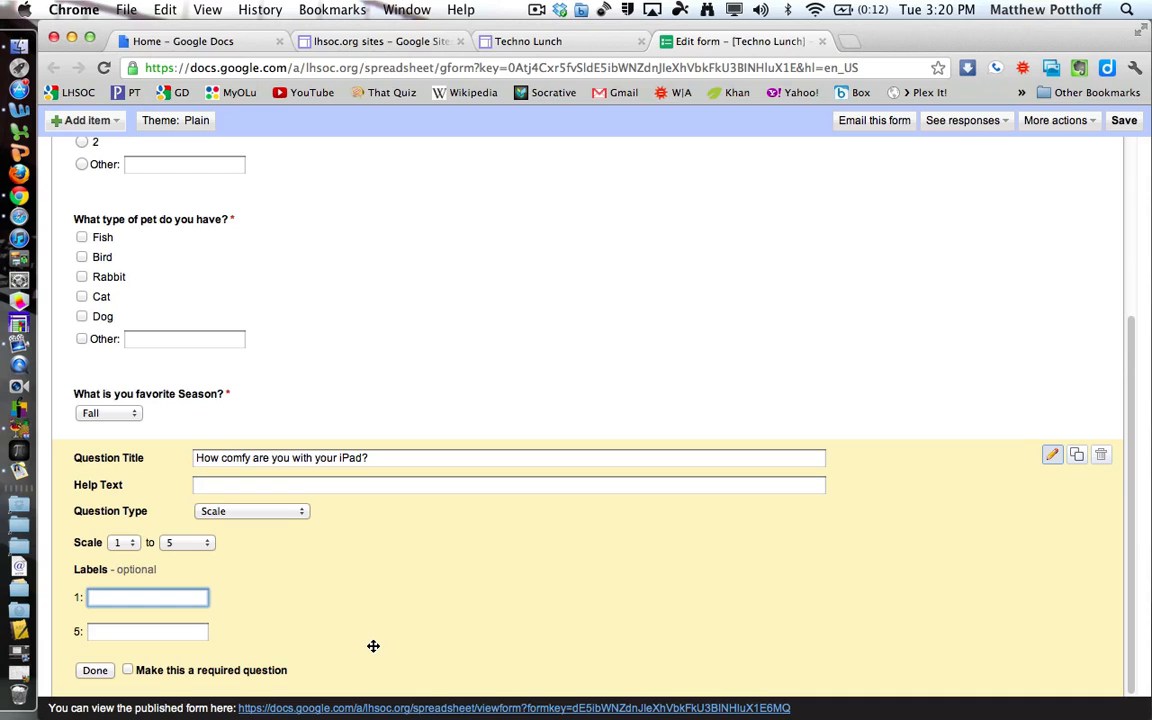
type("Not")
type(" at a")
type("ll, what is this thing?")
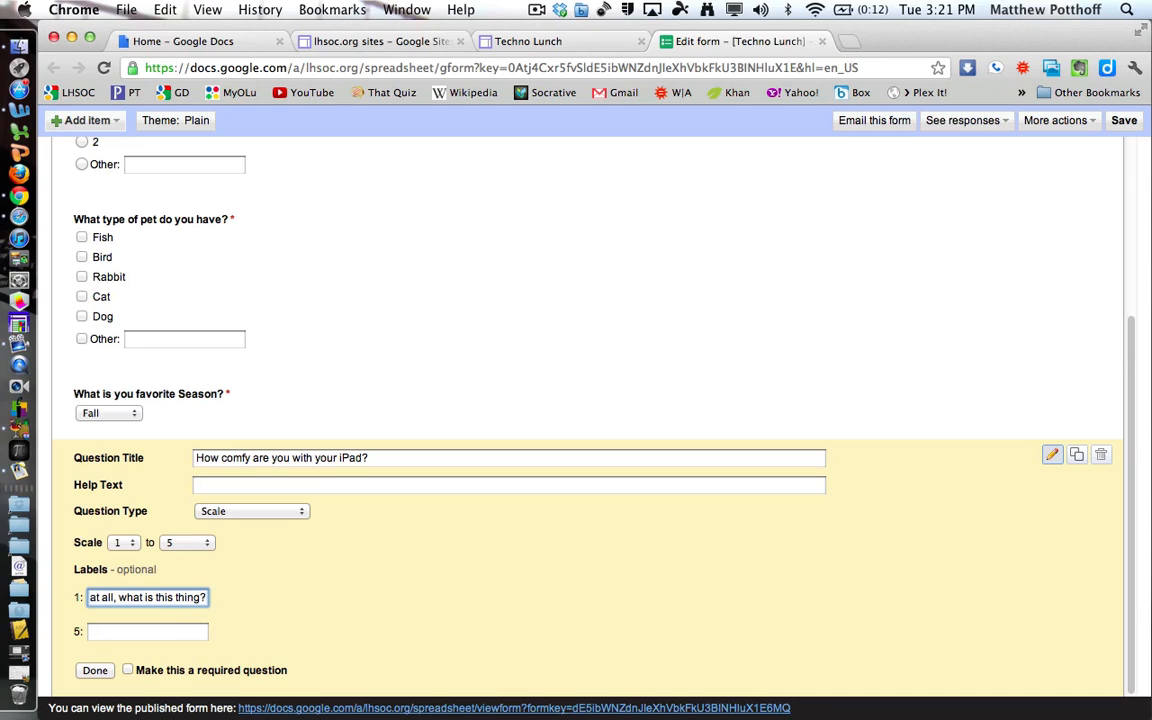
left_click(198, 638)
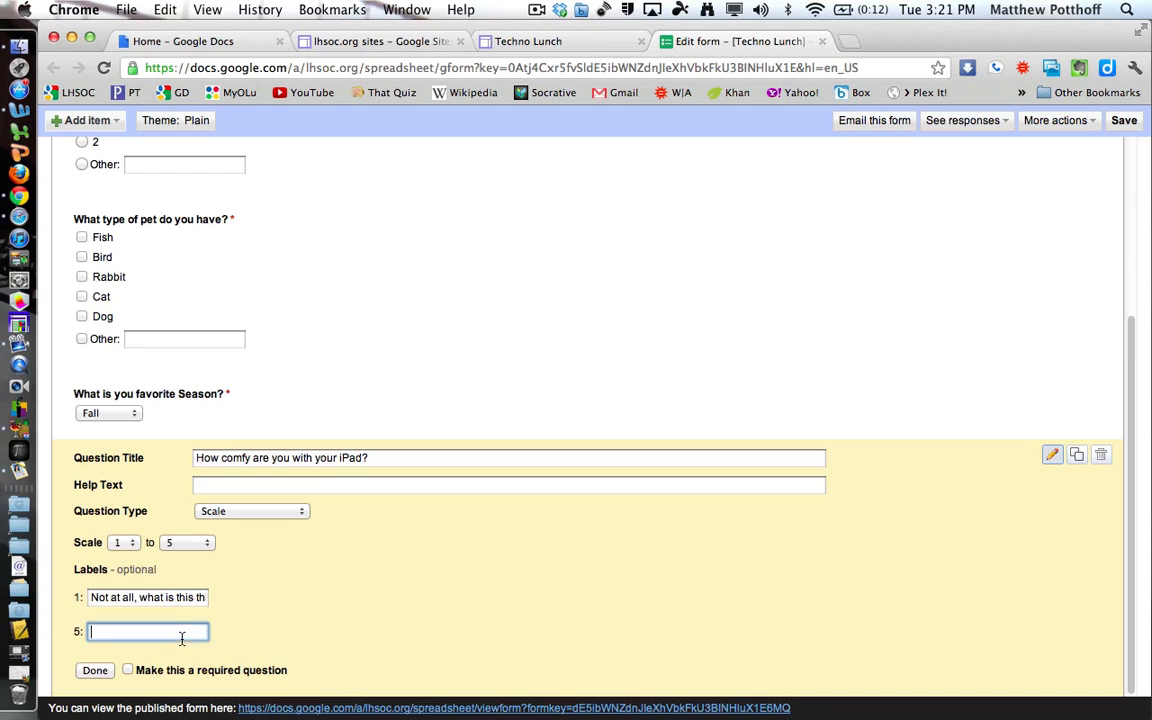
type("Very")
type(" comfy")
type(", I can't live without it")
type(".")
left_click(127, 669)
left_click(98, 672)
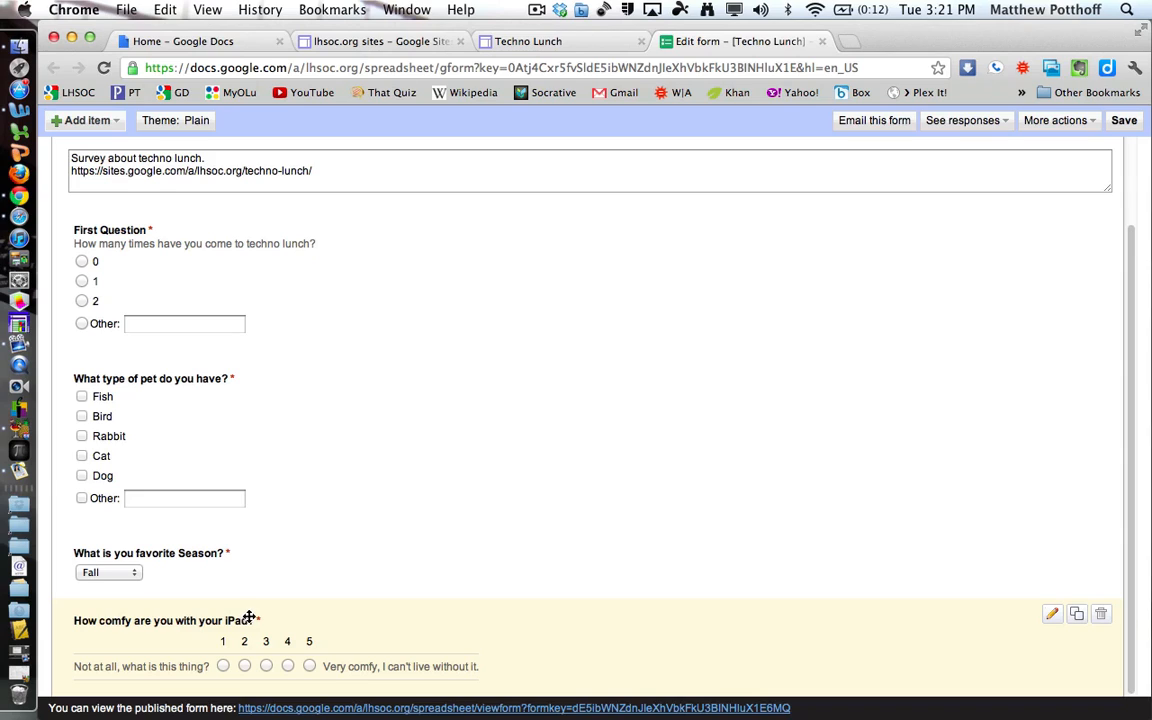
left_click(223, 666)
left_click(309, 666)
Add a grid question with columns Hate it., Not very good., Just So So and Master.
left_click(97, 123)
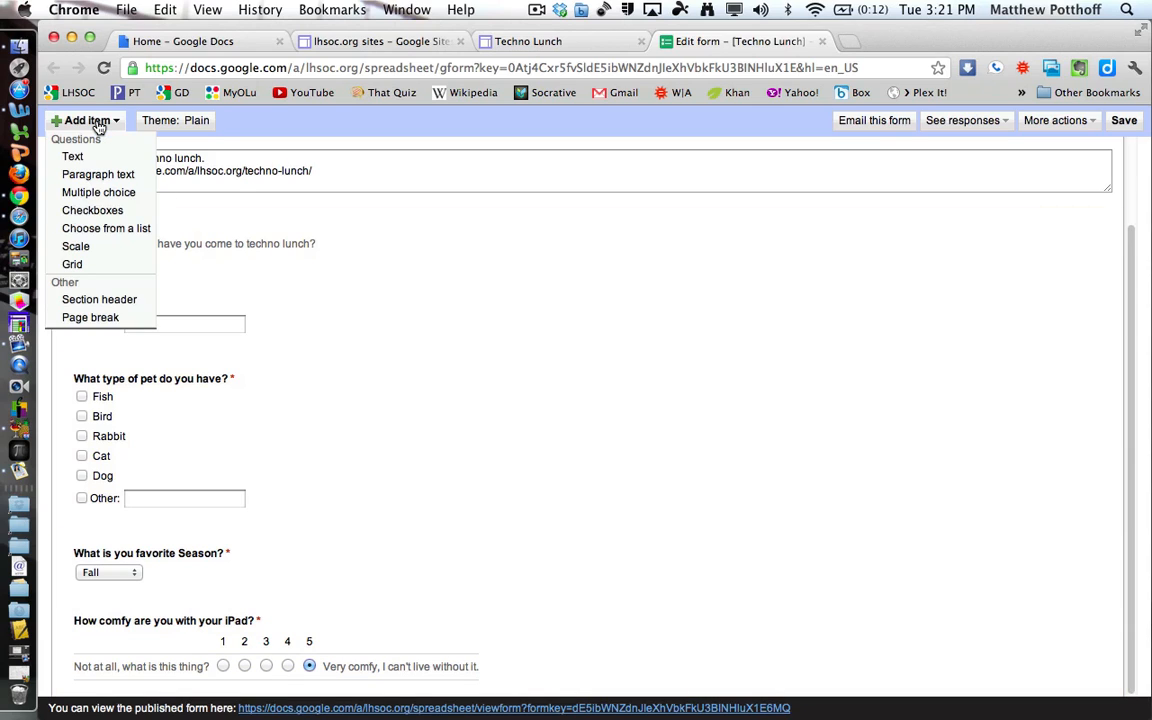
left_click(74, 264)
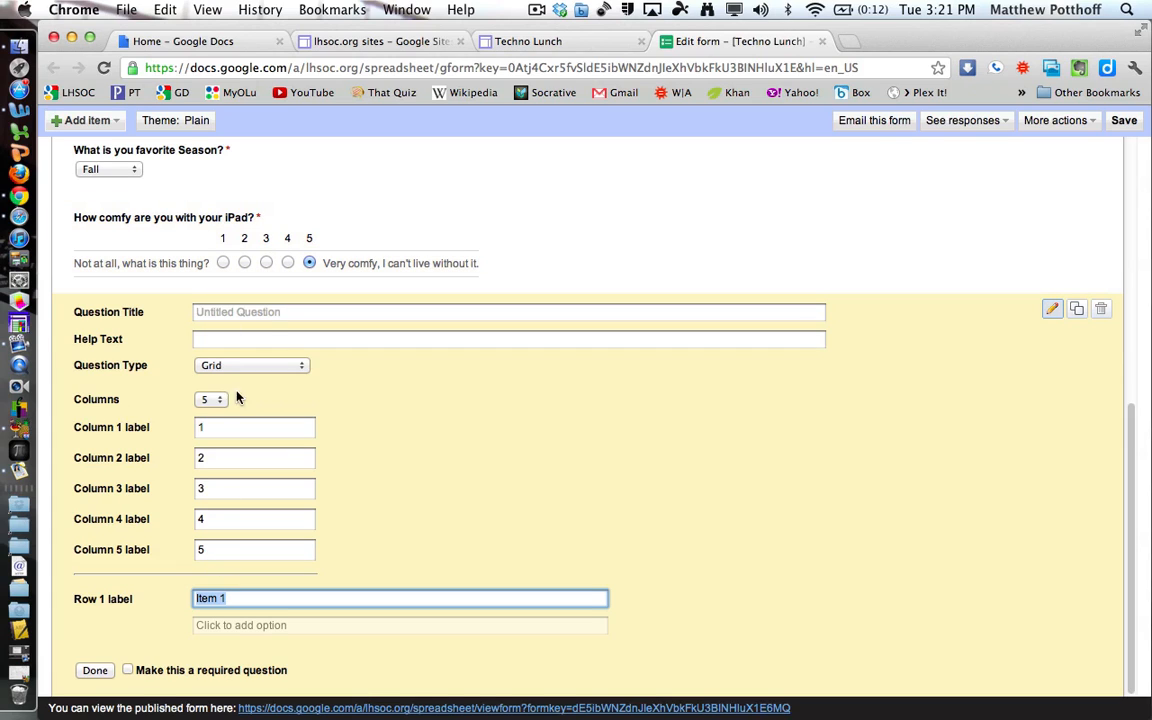
left_click(212, 428)
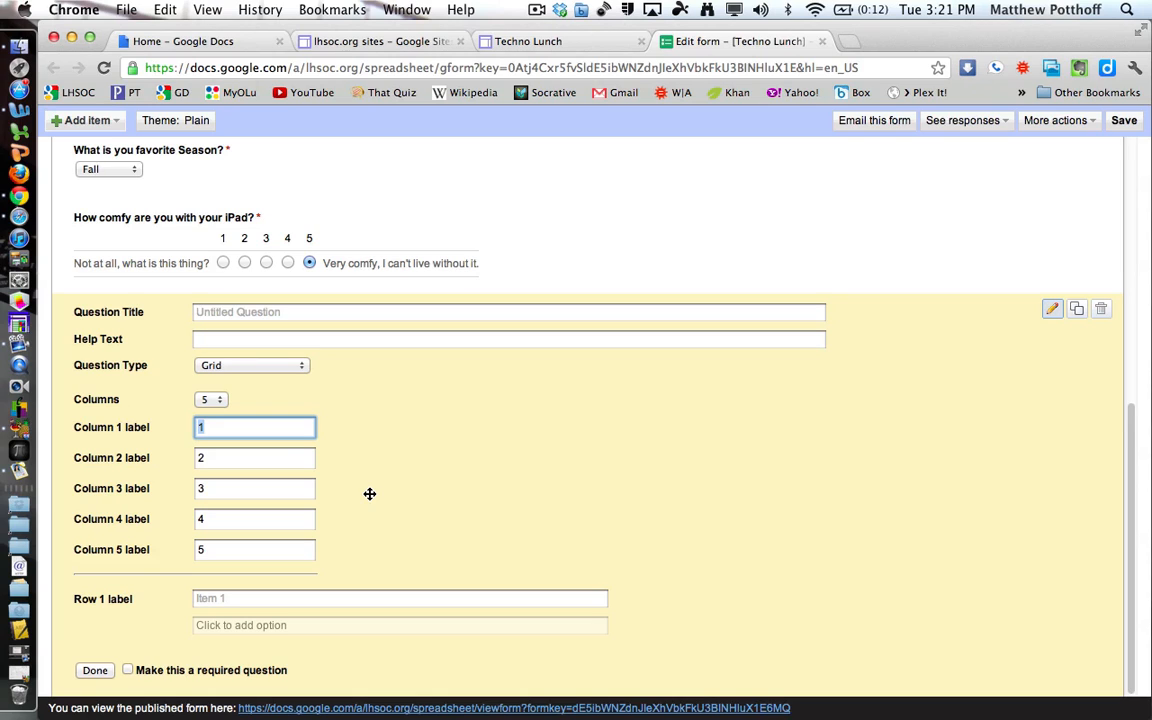
type("Hate it.")
left_click(225, 458)
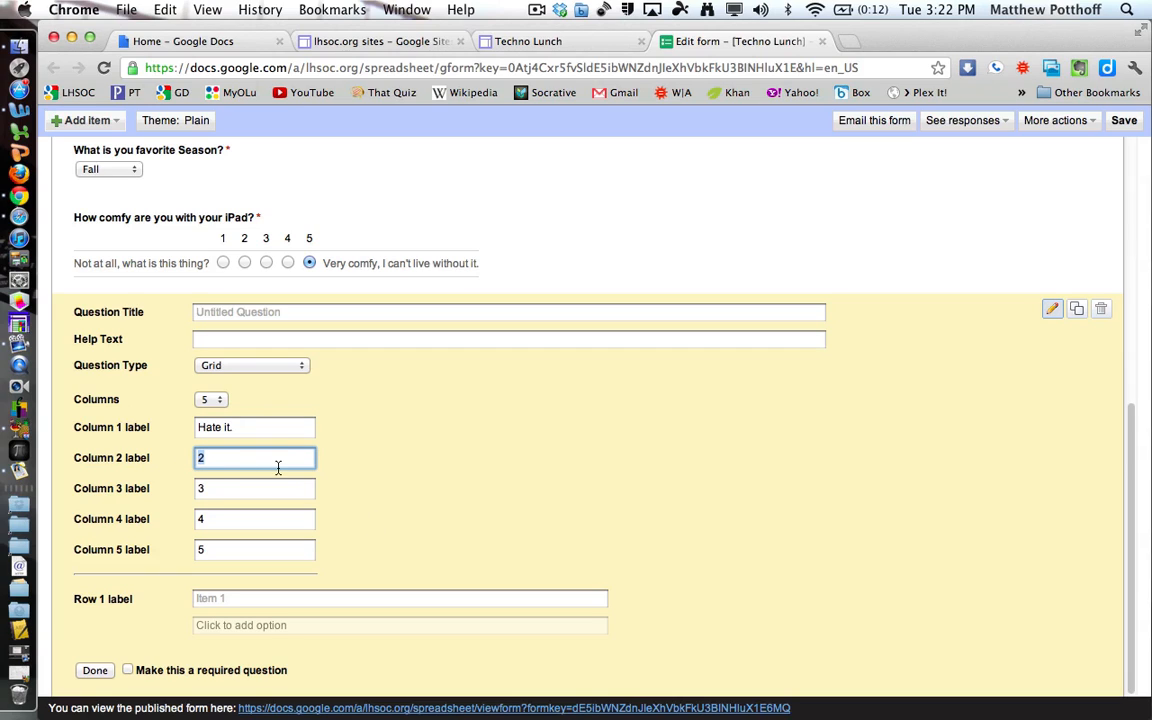
type("Not very good.")
left_click(231, 486)
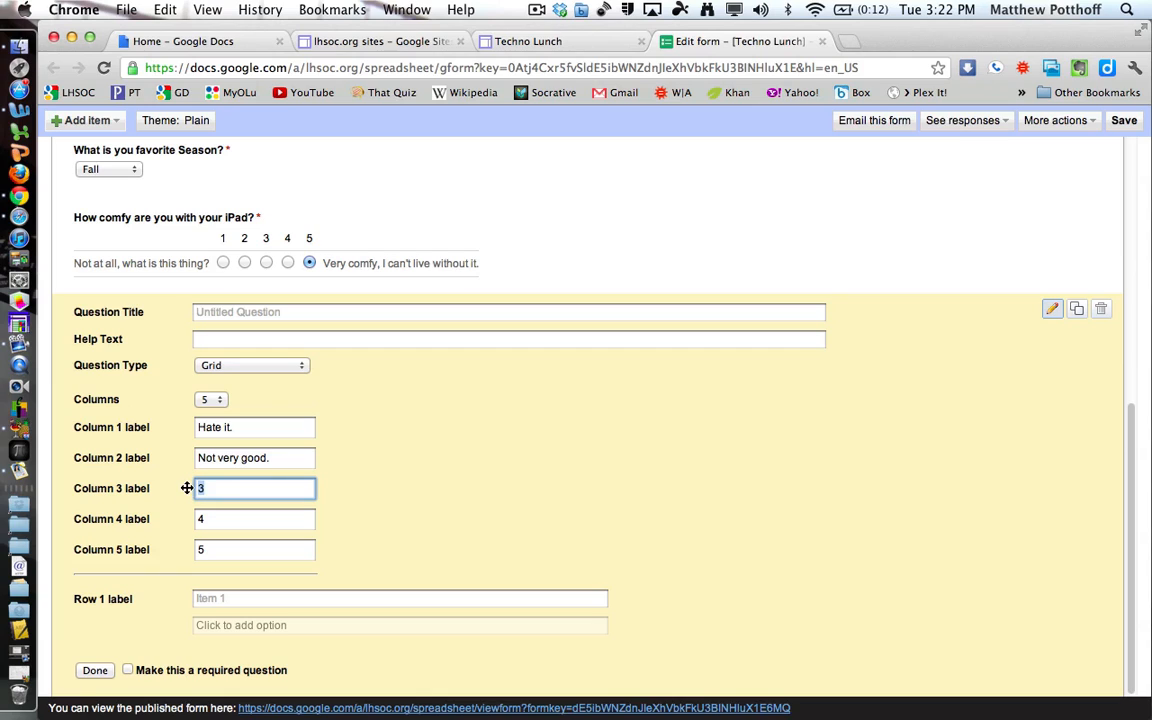
type("Just So So")
key("Tab")
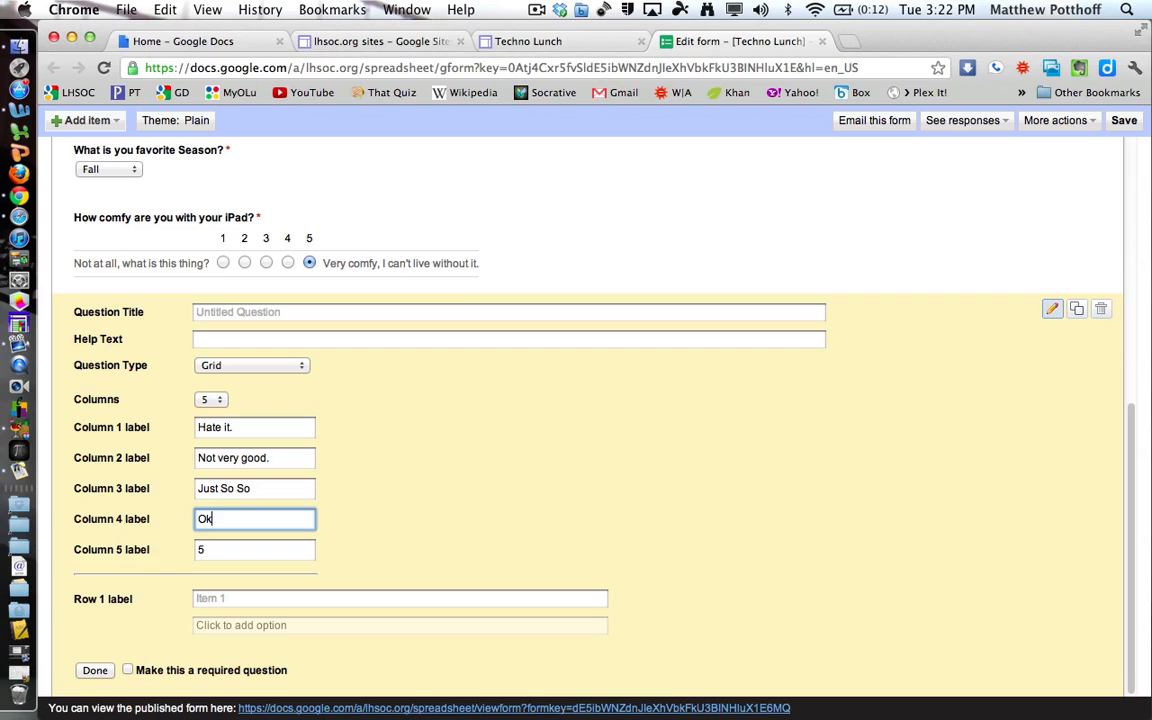
key("Tab")
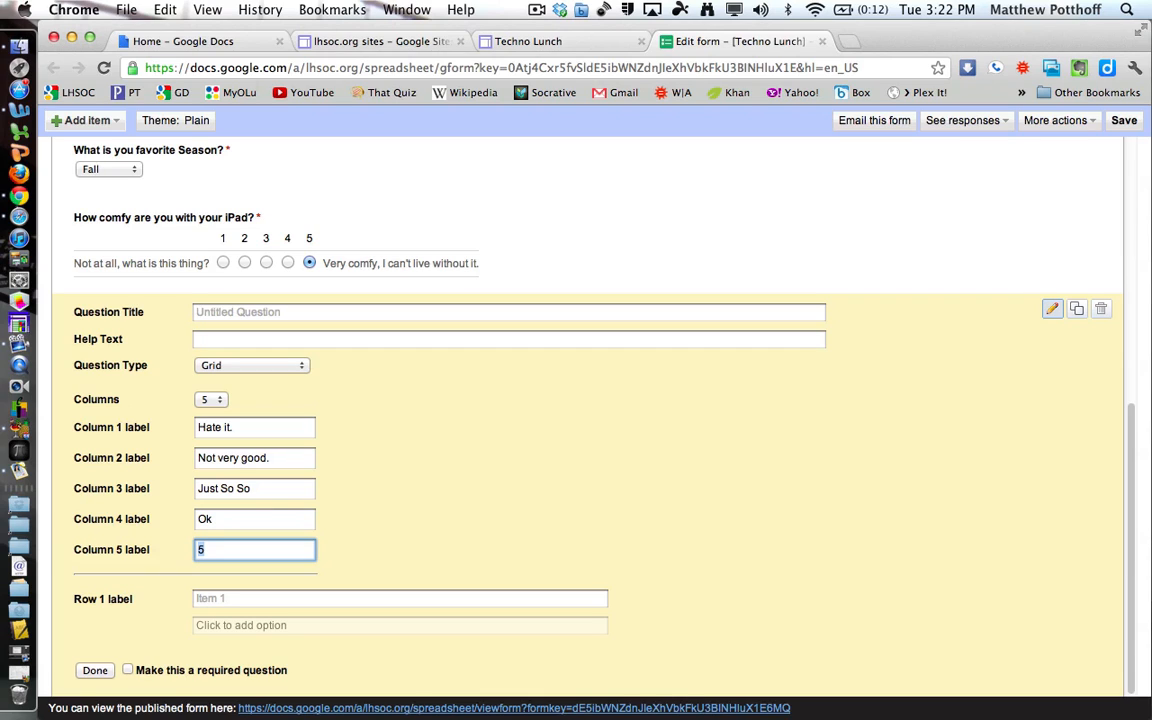
type("Master")
Fill the grid rows: Usability, Operation, Using in class, Playing games.
left_click(239, 600)
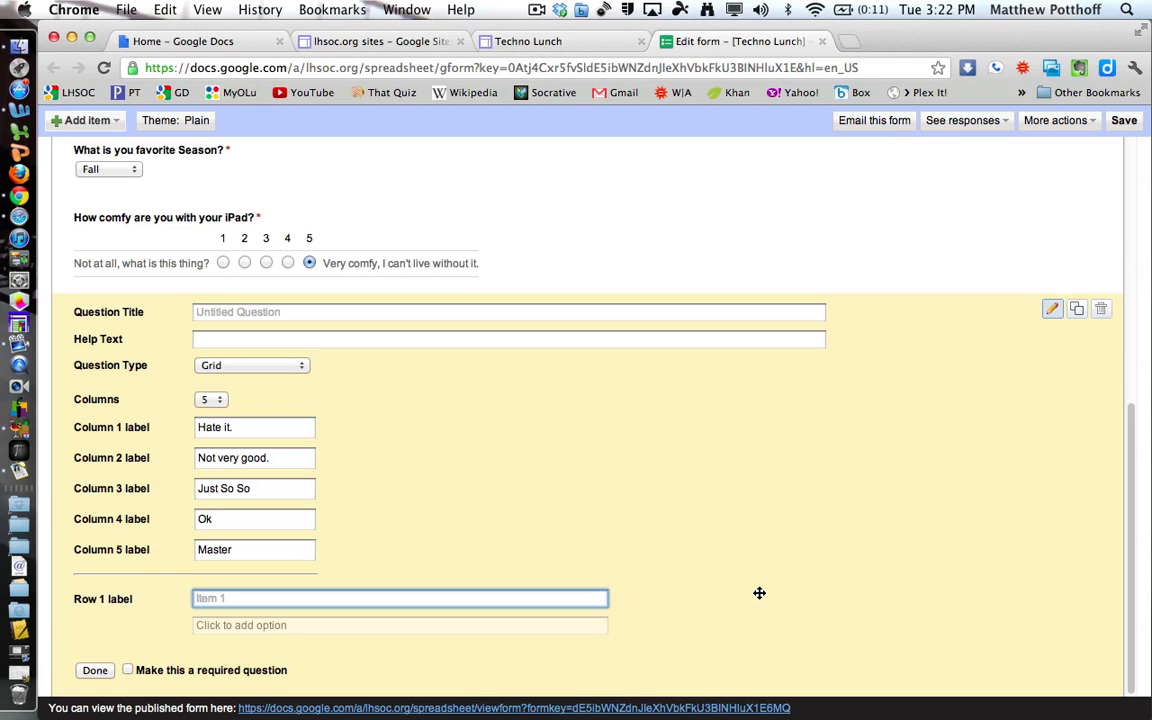
type("Usability")
key("Return")
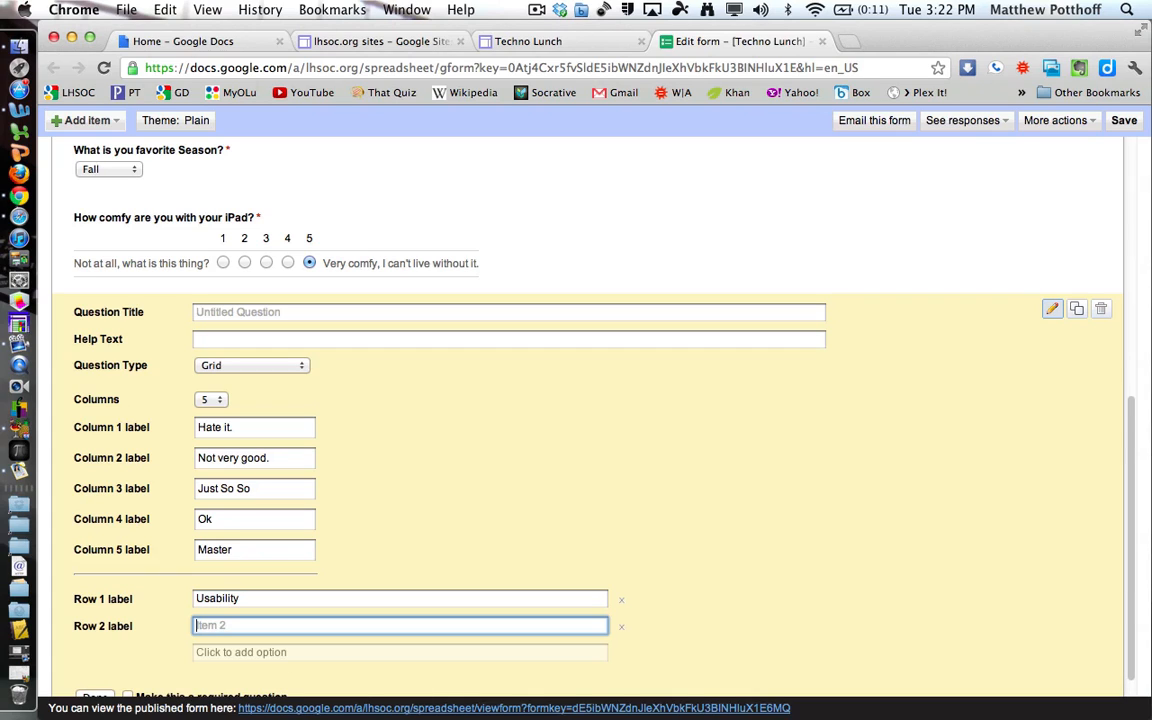
type("Operation")
key("Return")
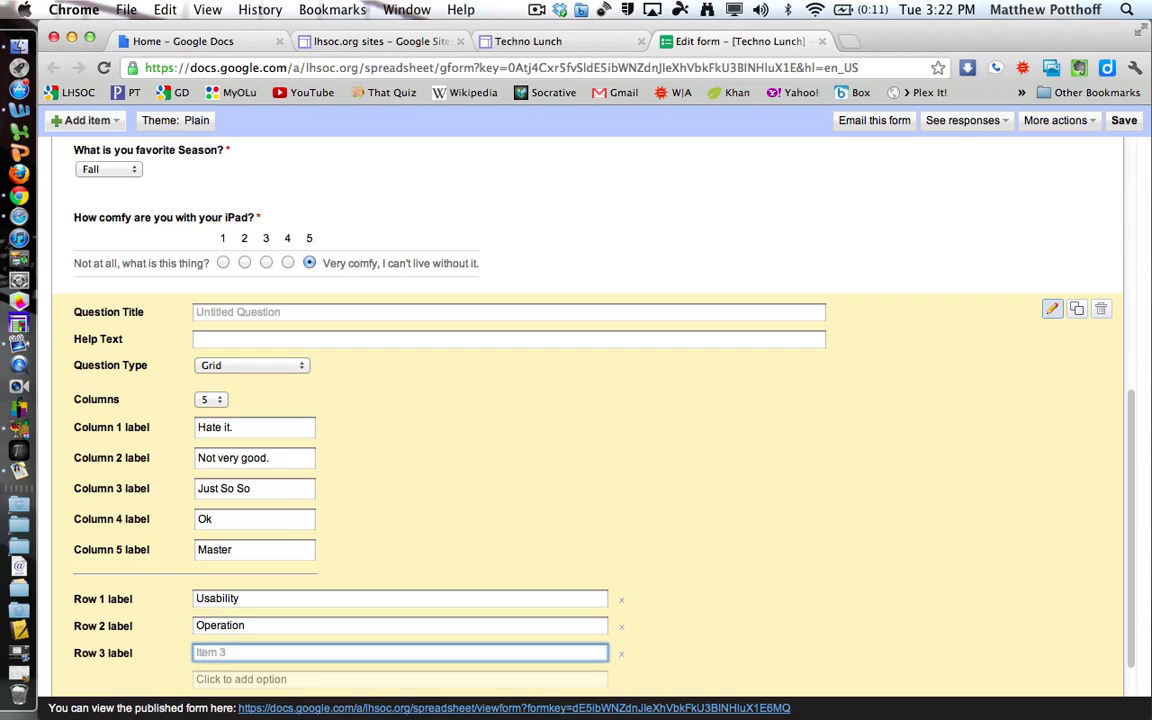
type("Using in class")
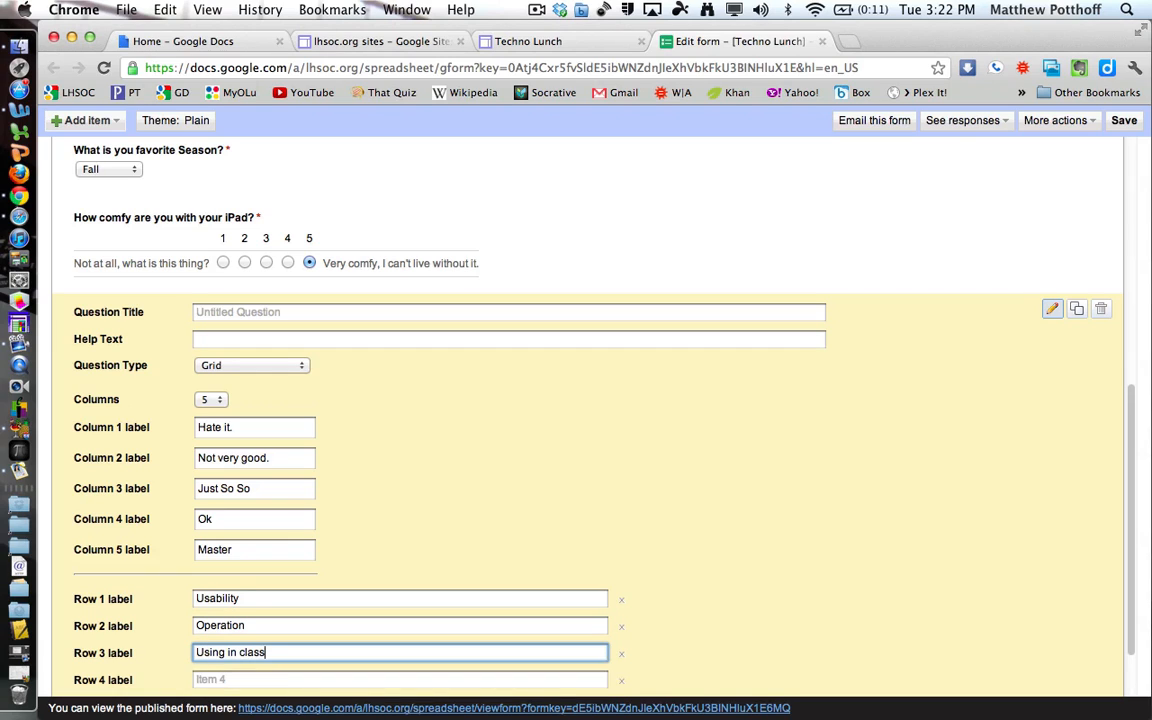
key("Return")
type("Playing ")
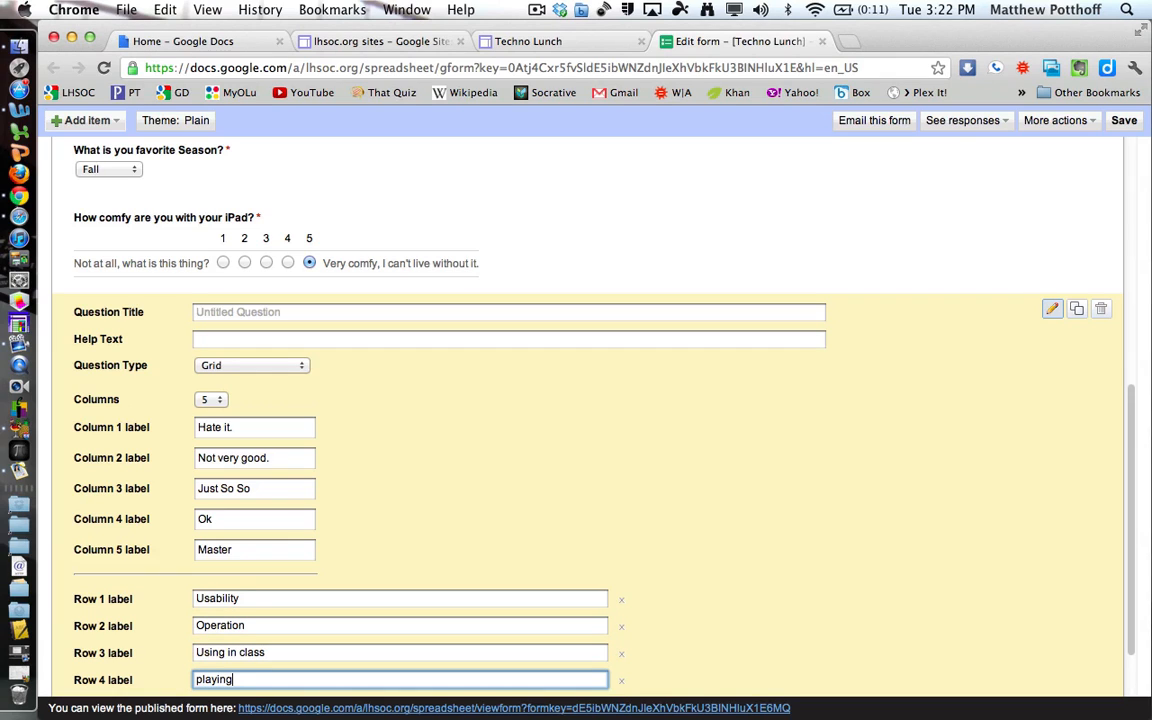
type("games")
Title the grid question 'How advanced are you with the following?' and make it required.
left_click(254, 313)
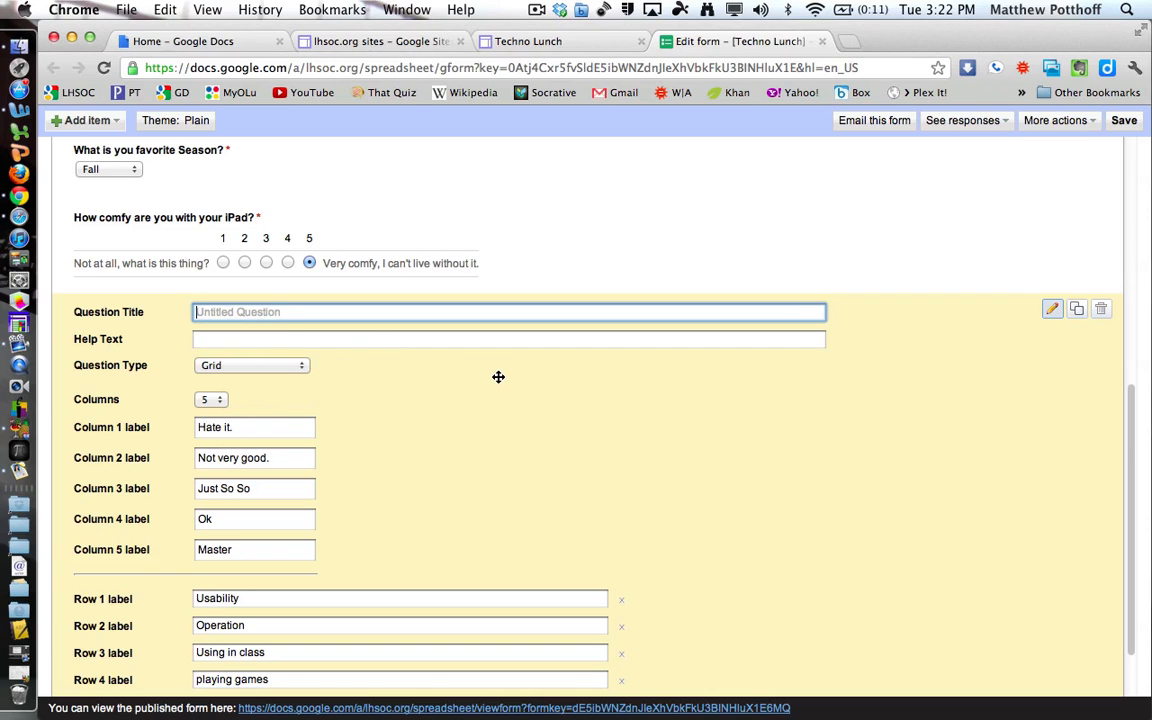
type("How advanced are you w")
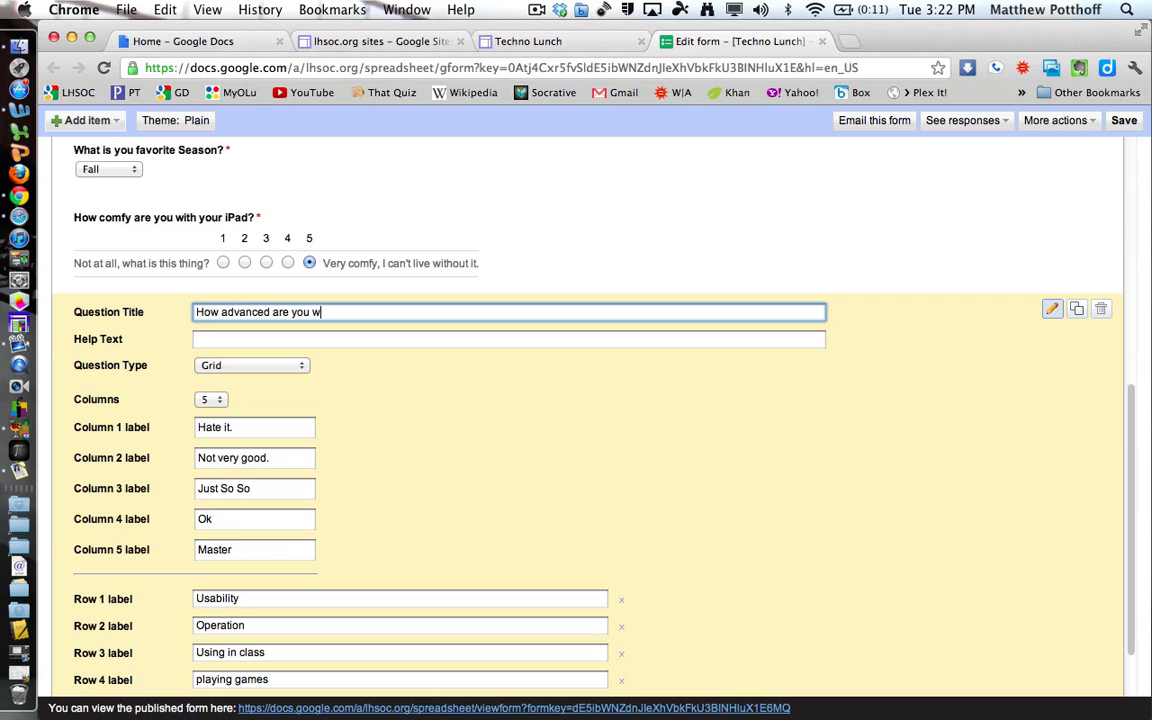
type("ith the following?")
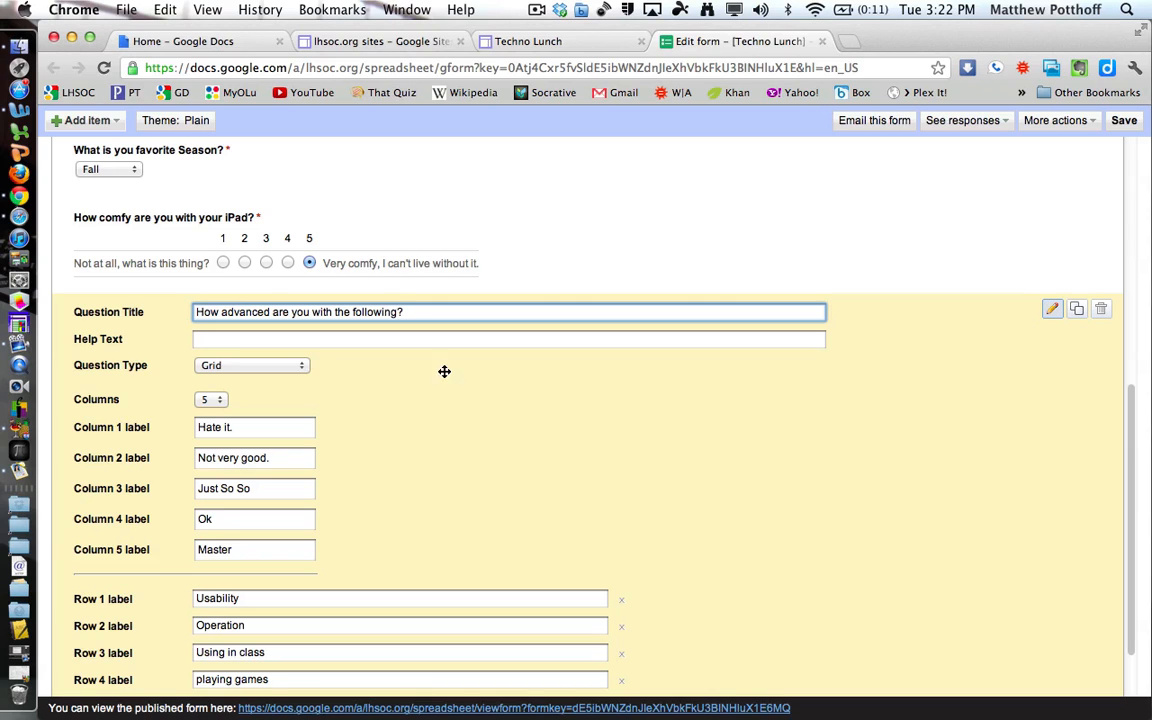
scroll(643, 398, "down", 3)
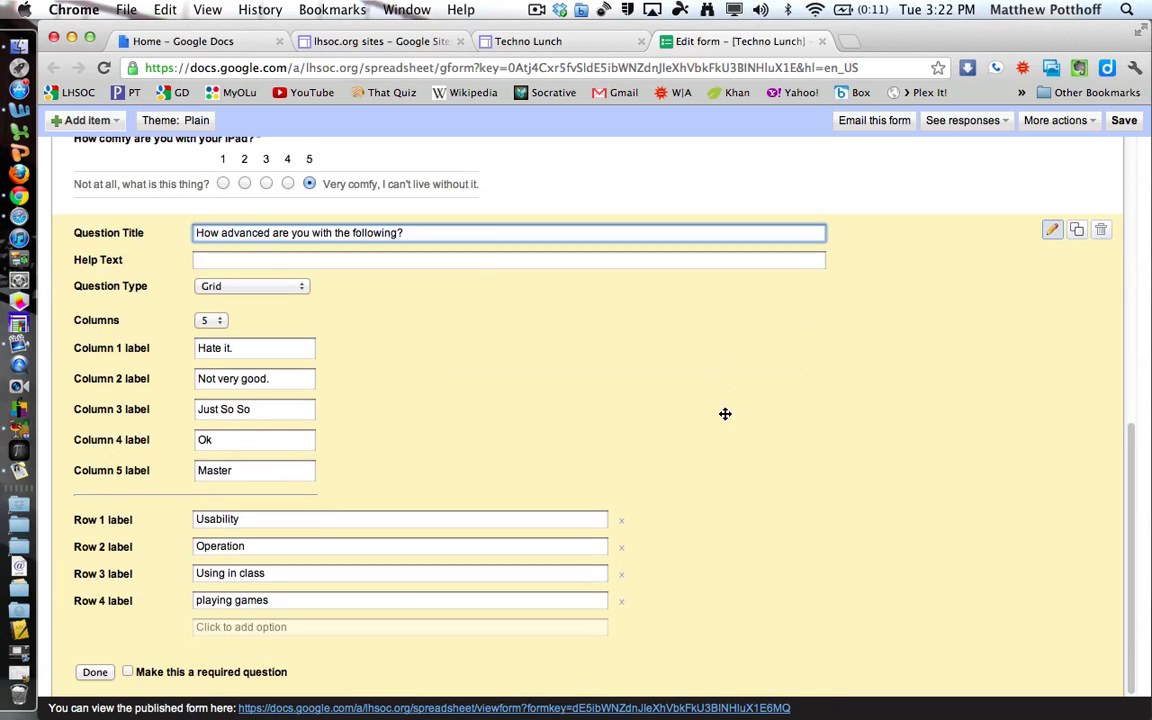
left_click(127, 670)
left_click(97, 672)
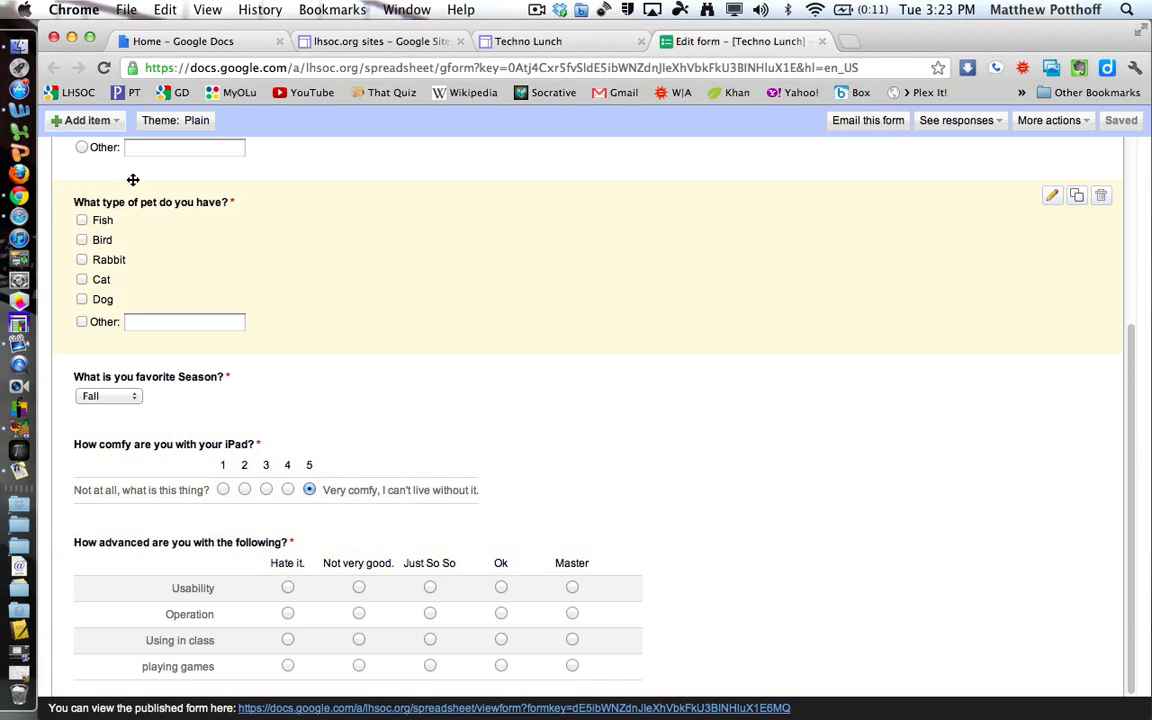
left_click(91, 123)
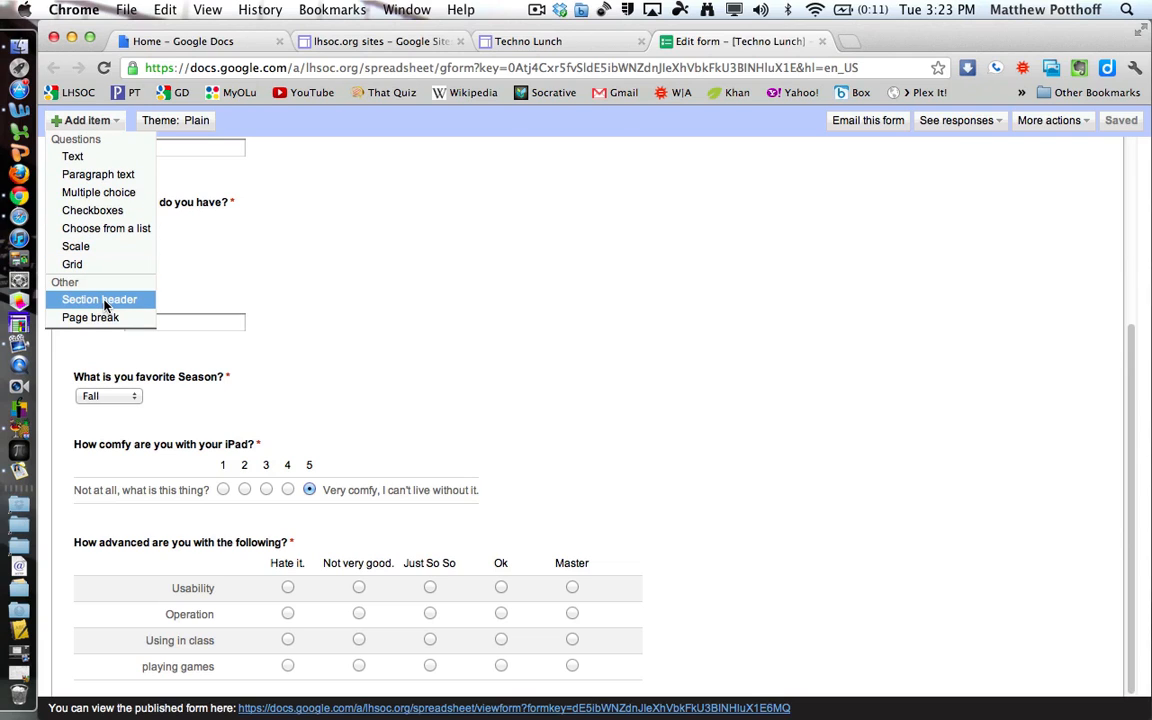
Insert an 'iPad Questions' section header and drag it directly above the iPad comfort question.
left_click(350, 375)
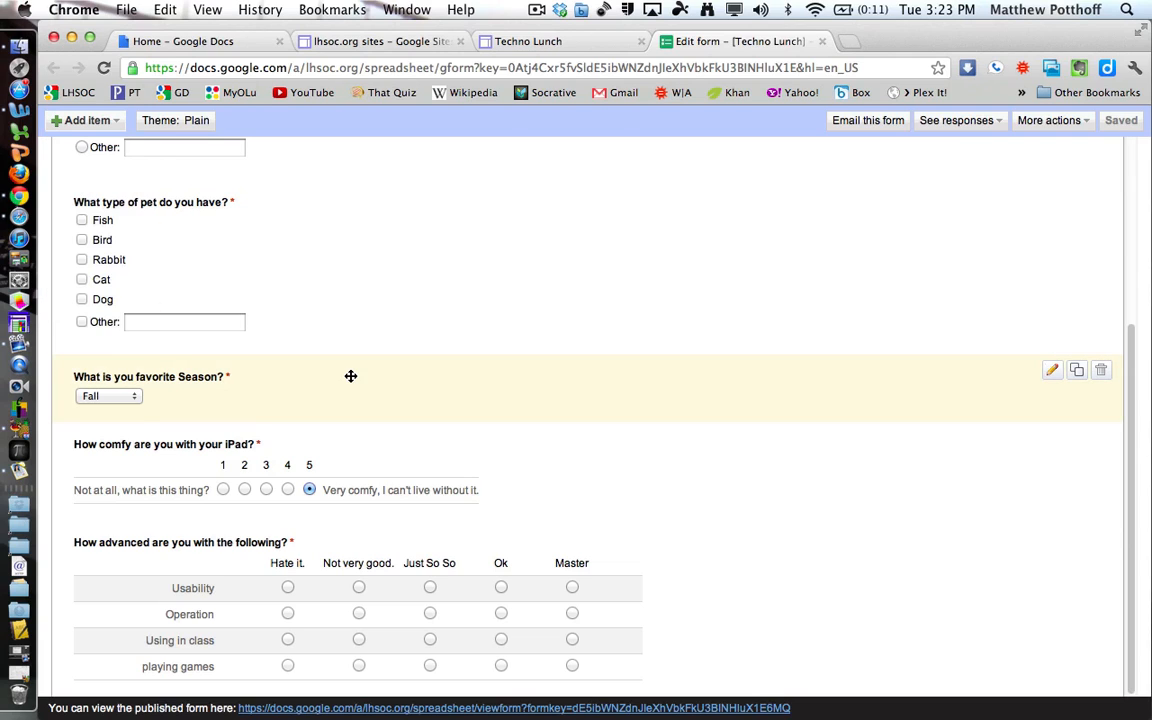
left_click(102, 126)
left_click(106, 297)
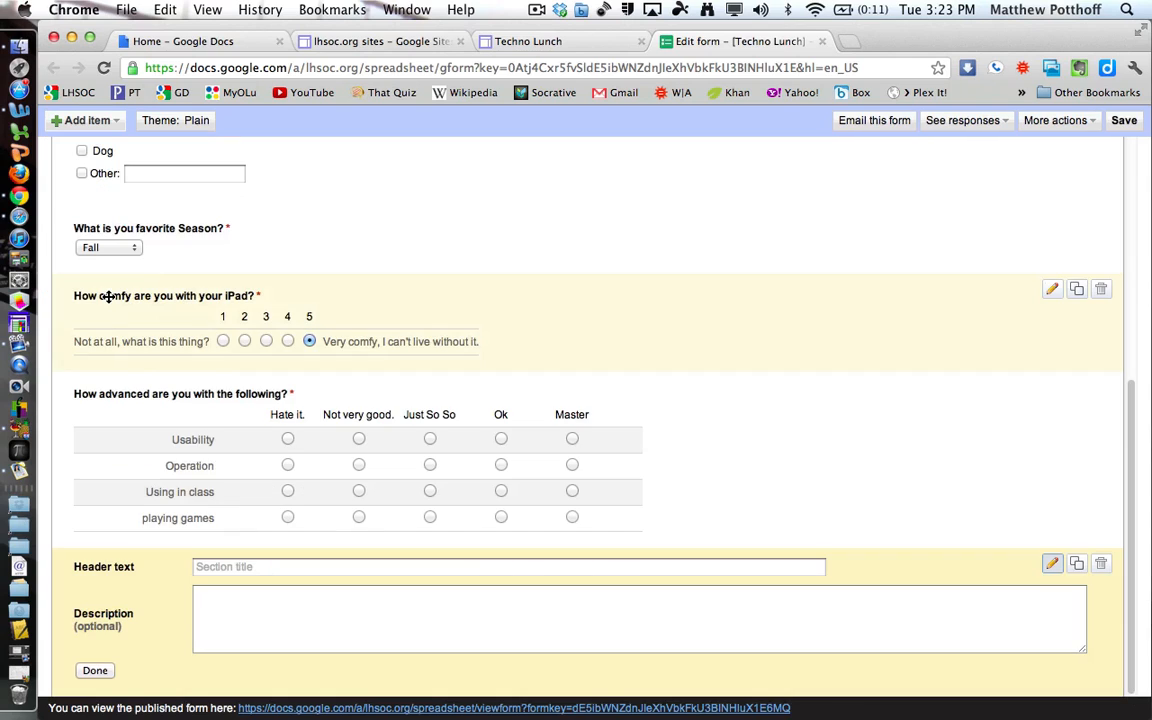
left_click(244, 567)
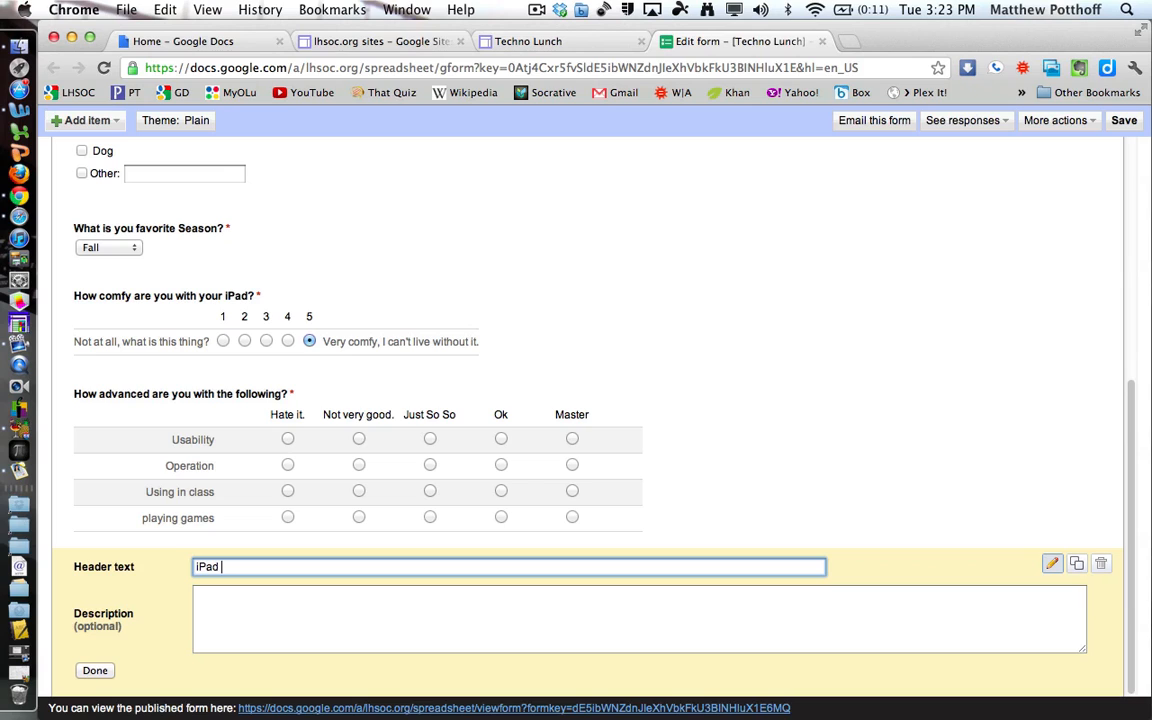
type("estions")
left_click(95, 670)
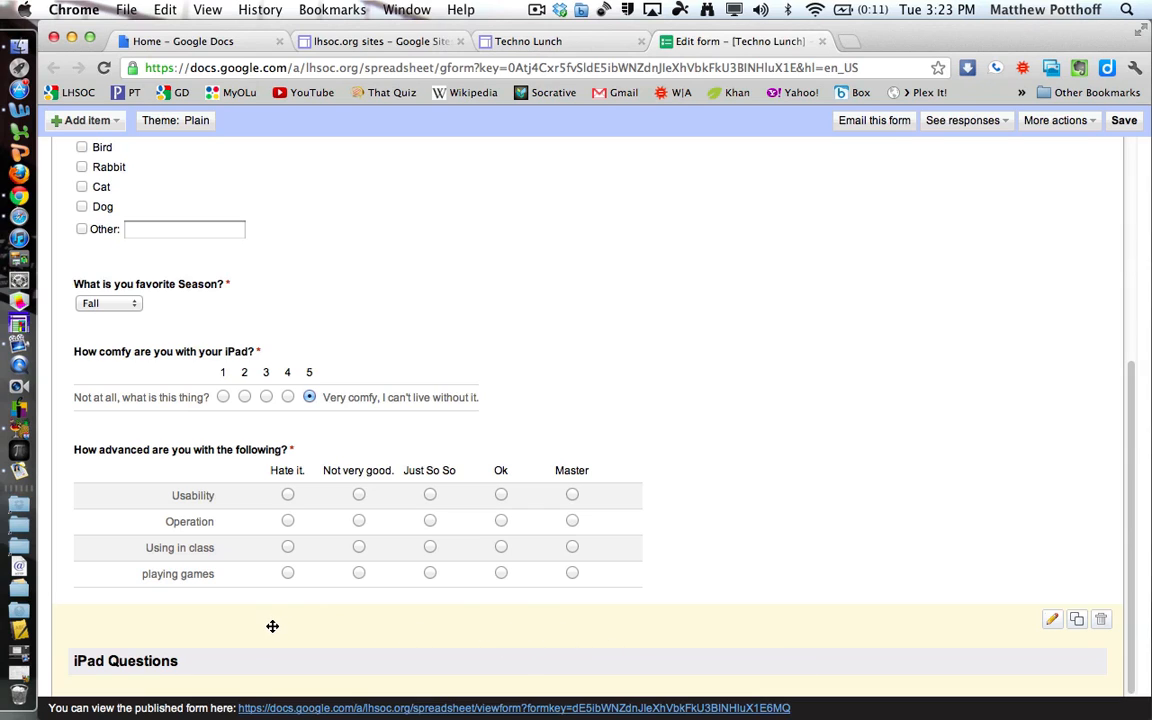
left_click_drag(273, 627, 288, 352)
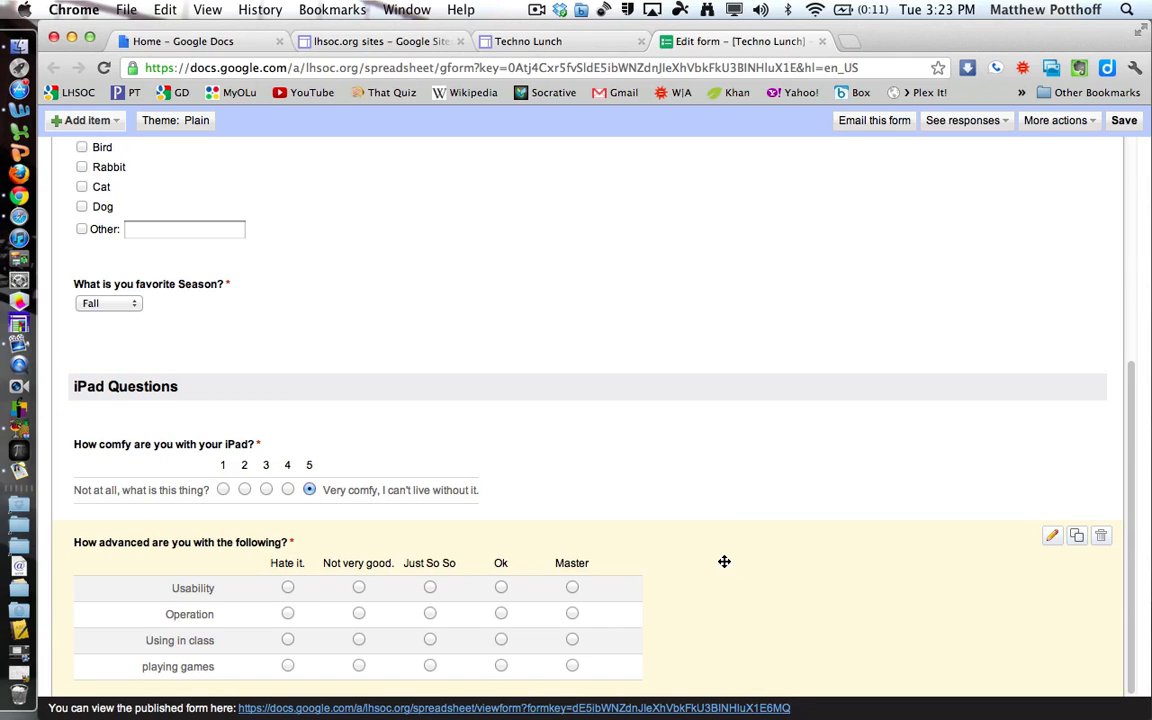
Insert a page break after the grid question titled 'Page 2' with description 'another page'.
left_click(90, 121)
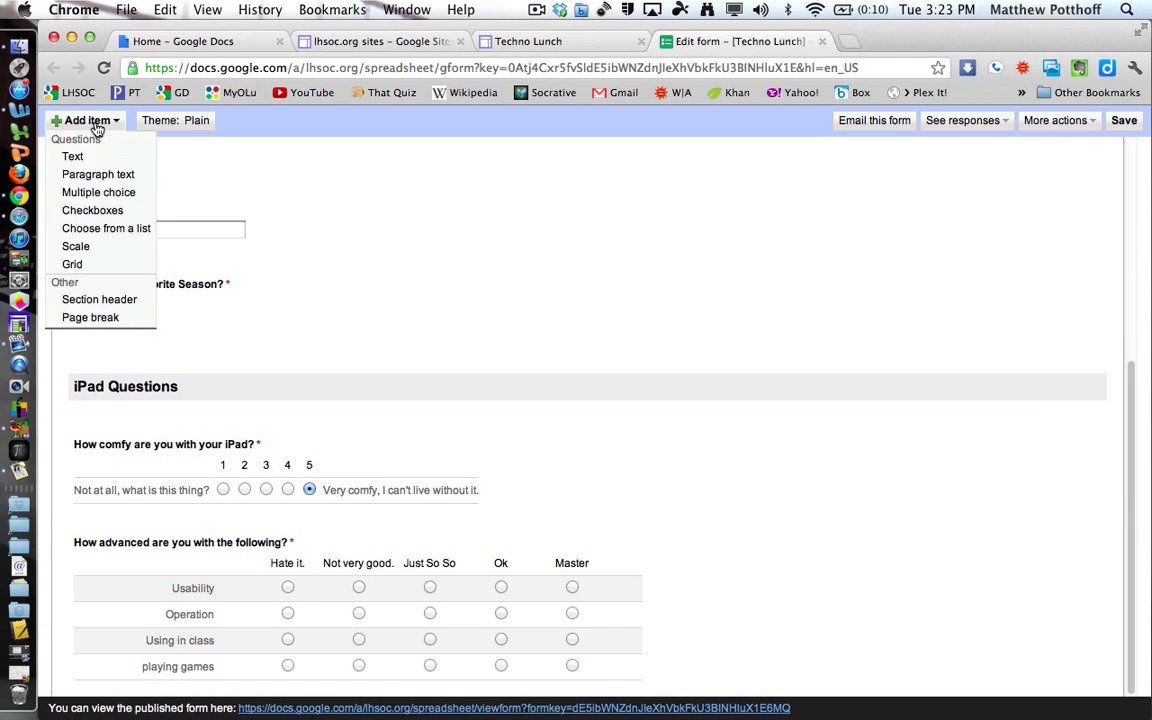
left_click(118, 317)
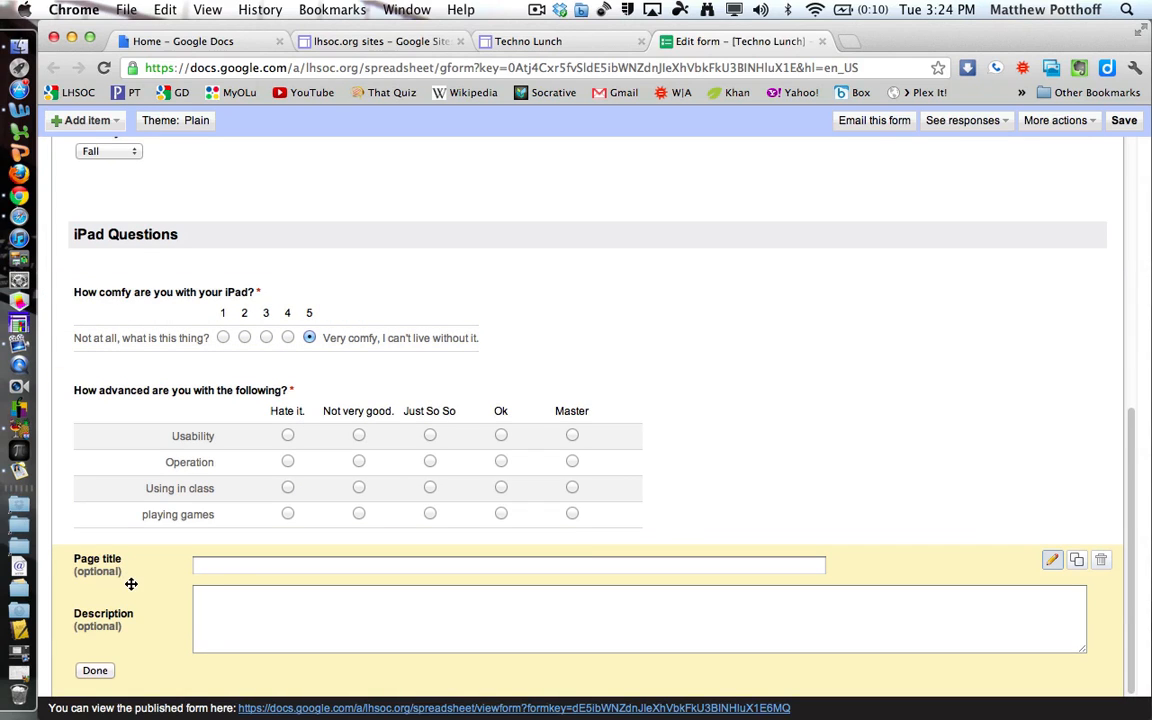
left_click(224, 563)
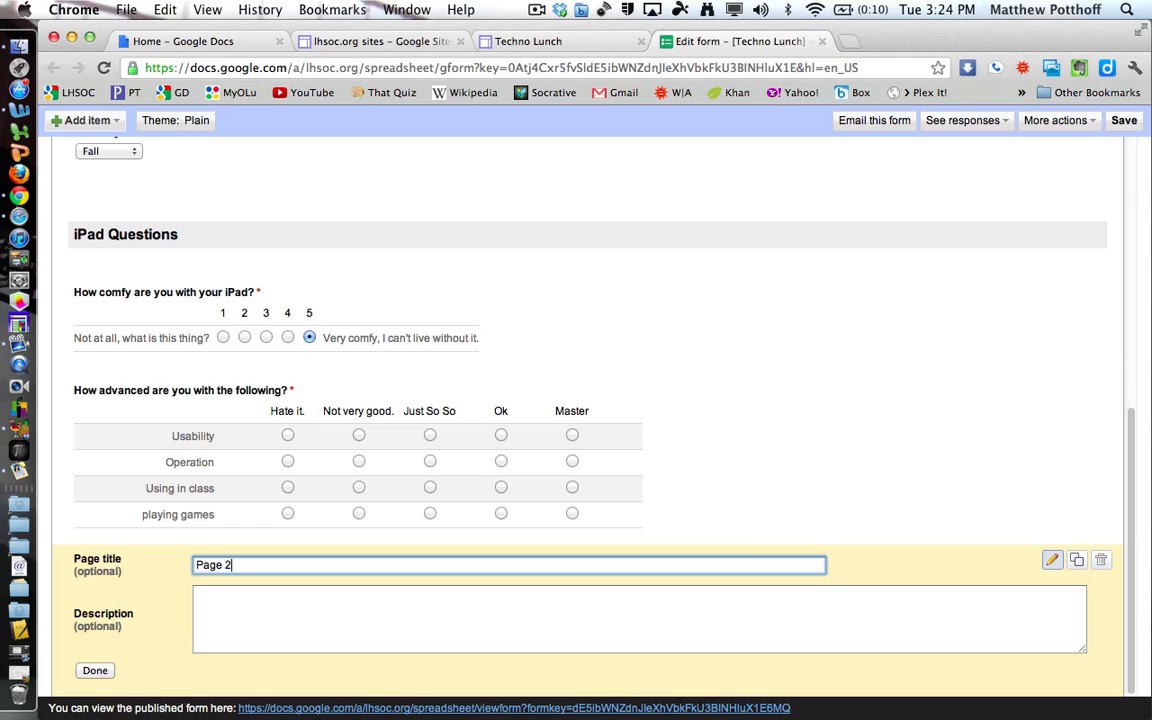
key("Tab")
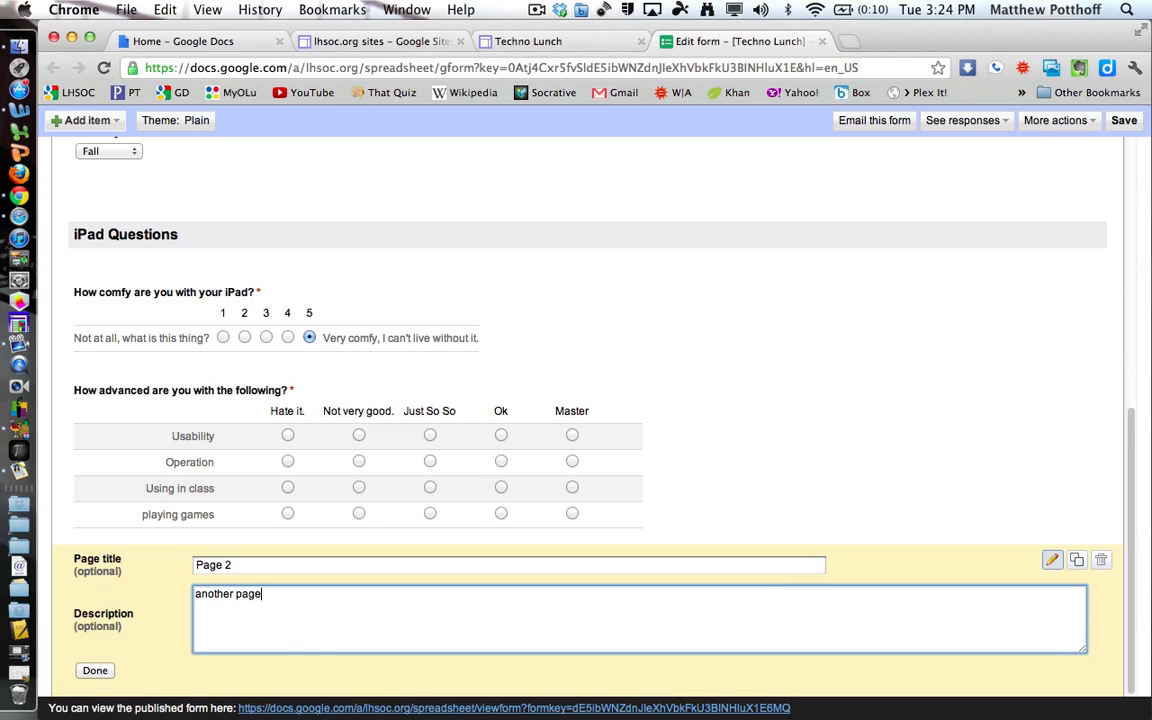
left_click(95, 669)
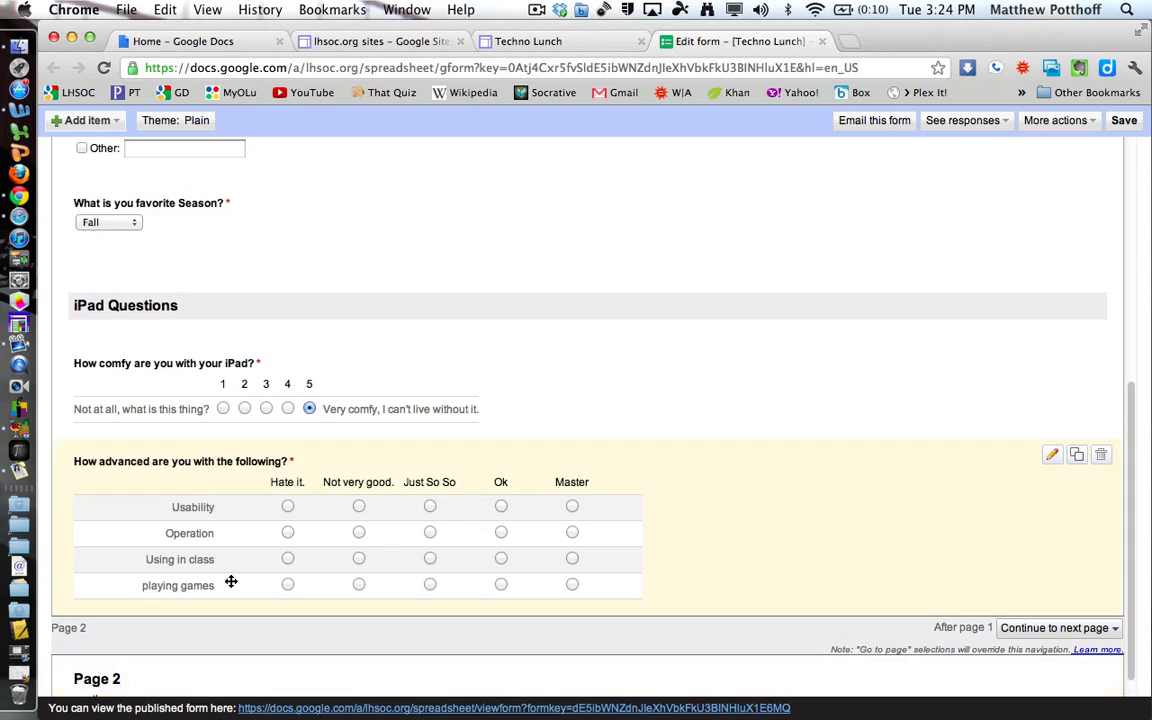
Keep page 1 set to Continue to next page.
scroll(418, 554, "down", 1)
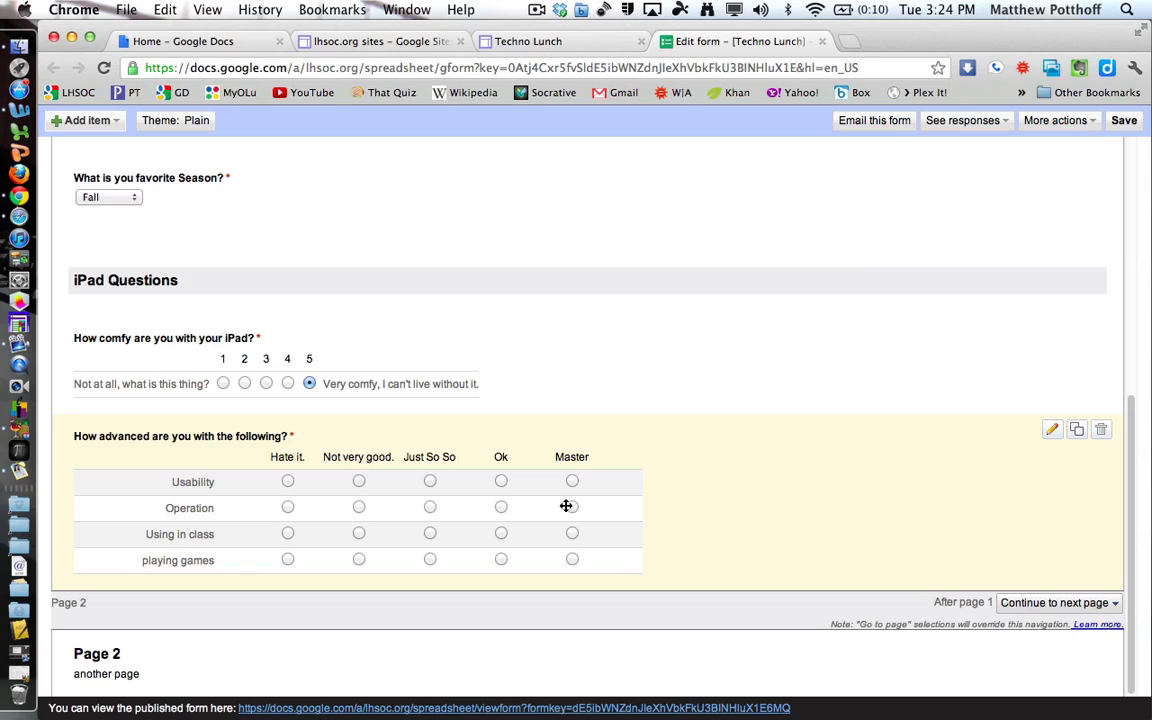
left_click(1040, 606)
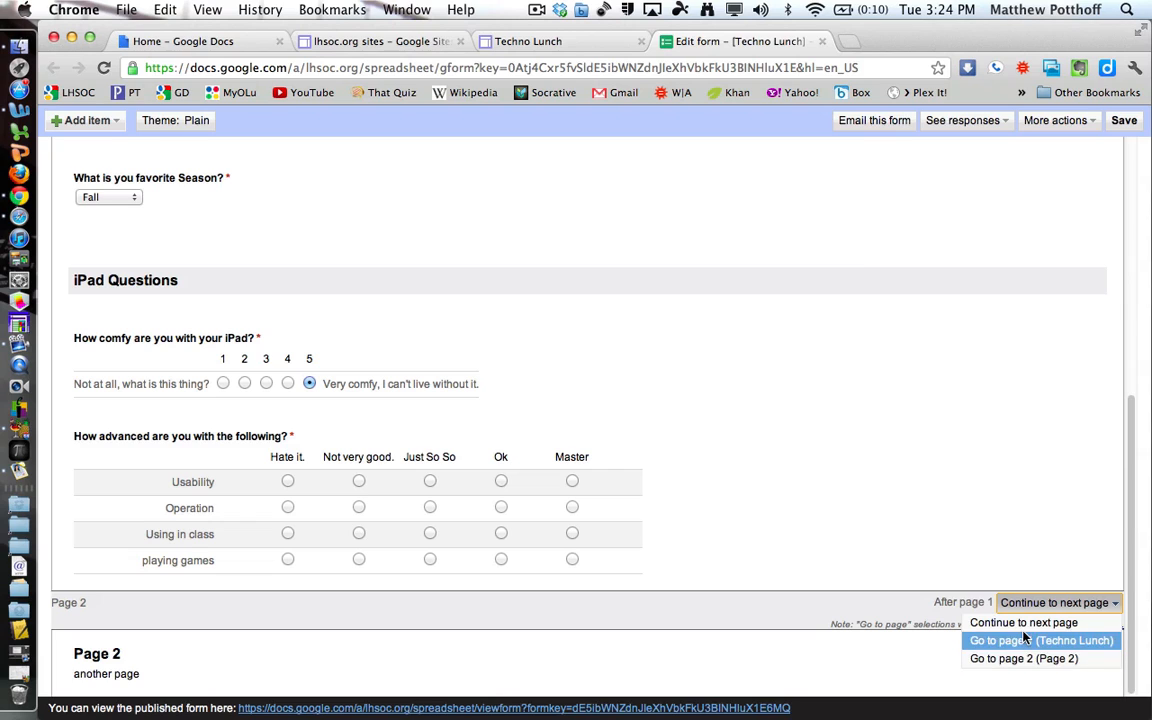
left_click(1024, 623)
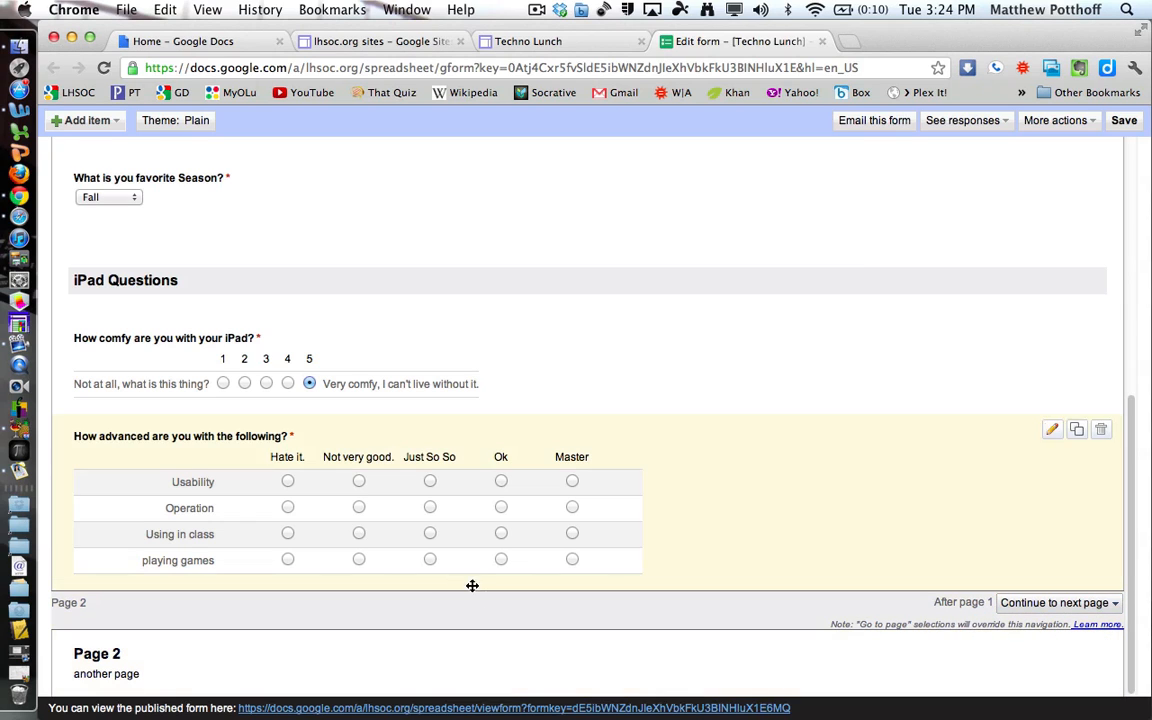
Add a required text question asking about the department to Page 2.
left_click(84, 121)
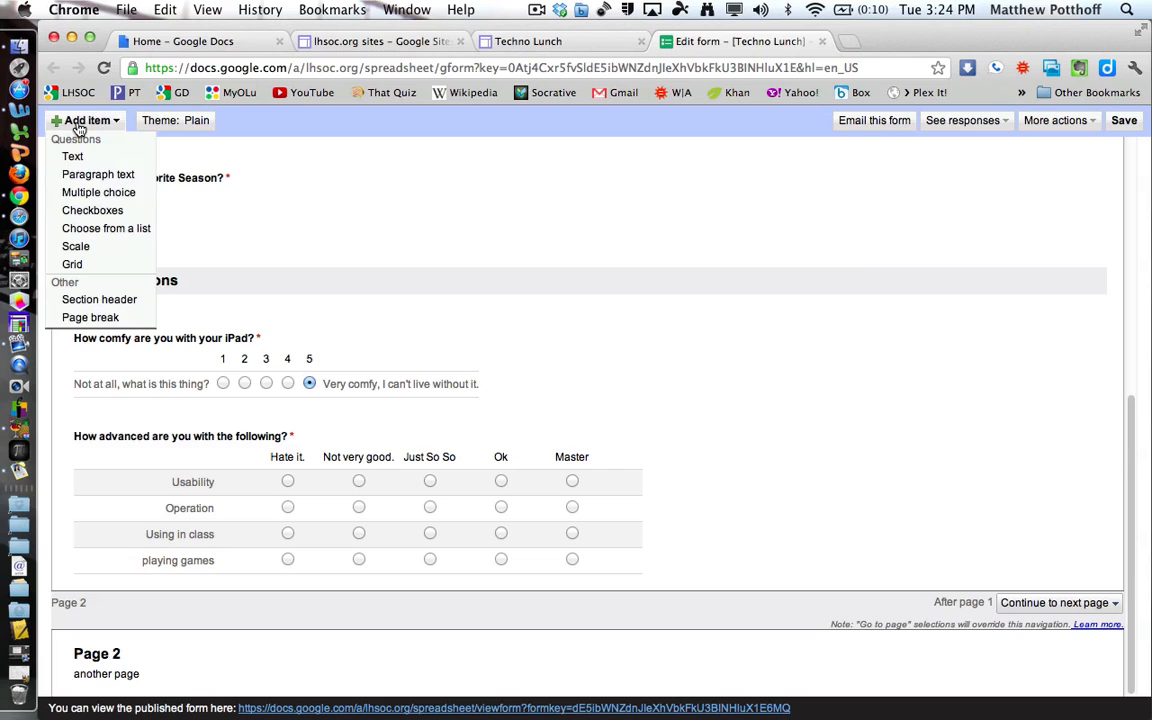
left_click(88, 156)
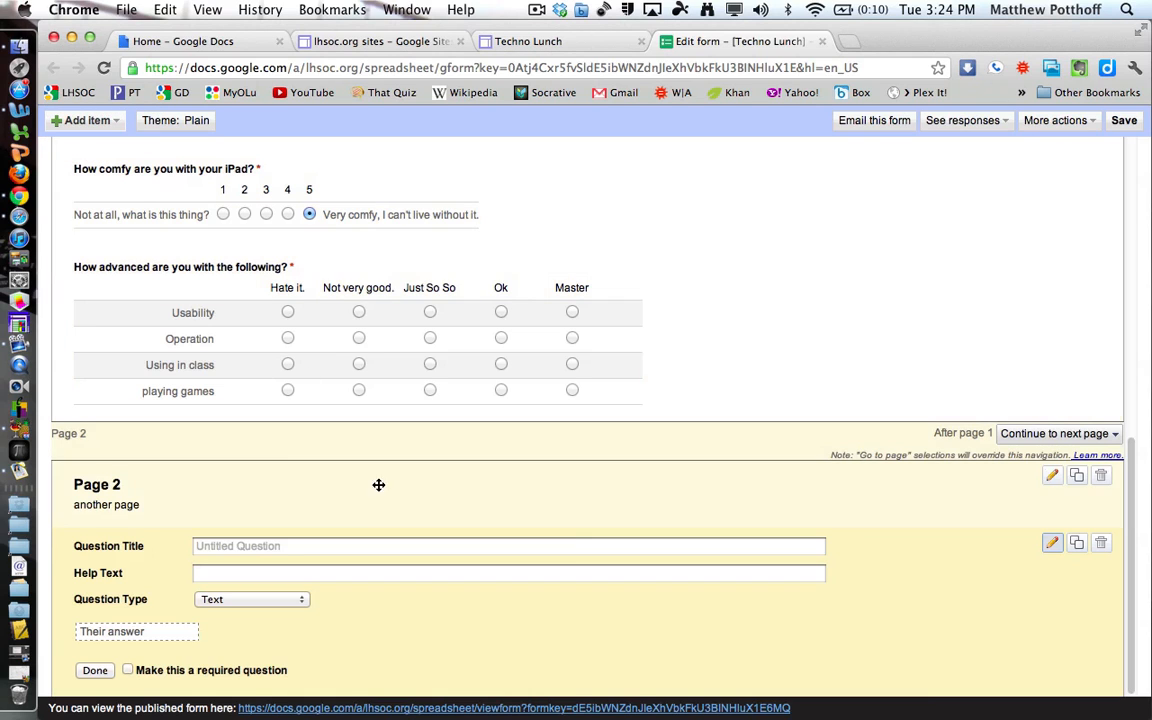
type("What department are you in?")
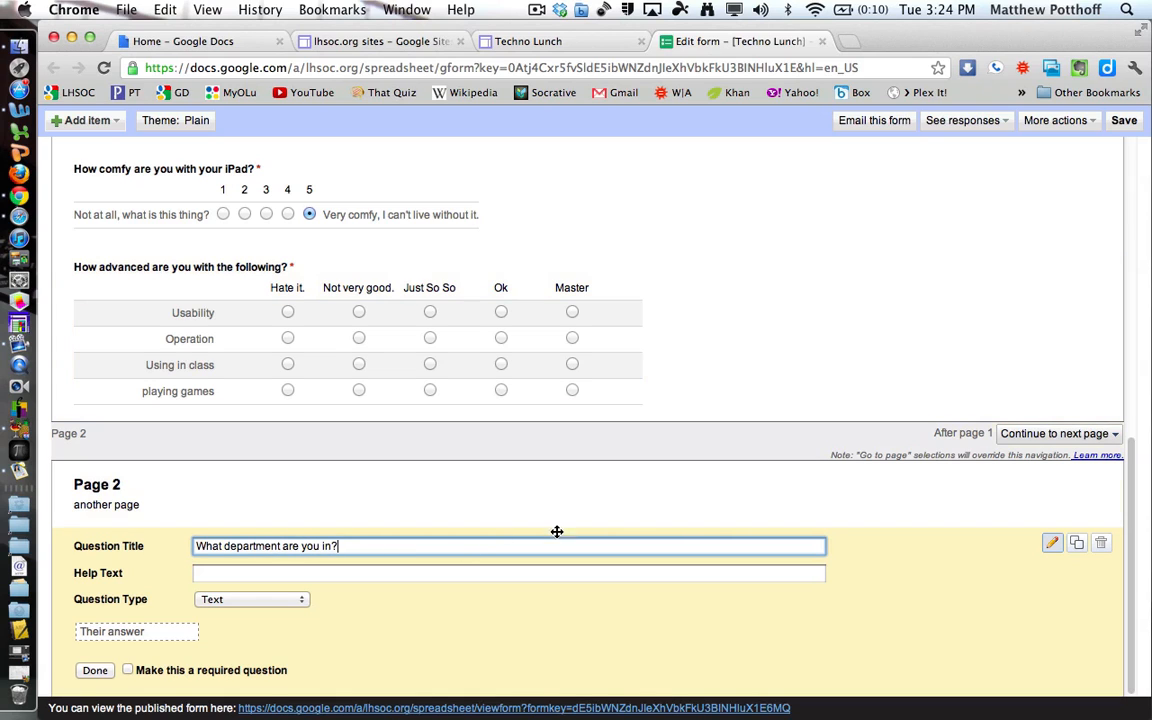
left_click(127, 670)
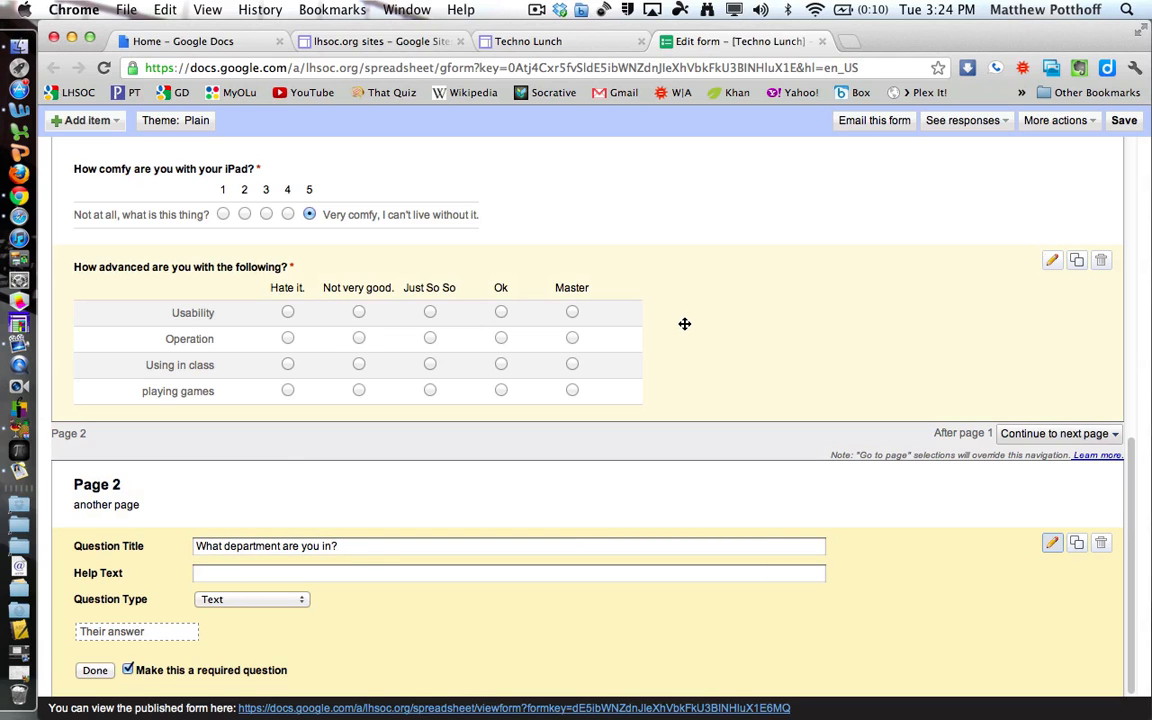
Move the favourite Season question above the pet question.
scroll(690, 350, "up", 5)
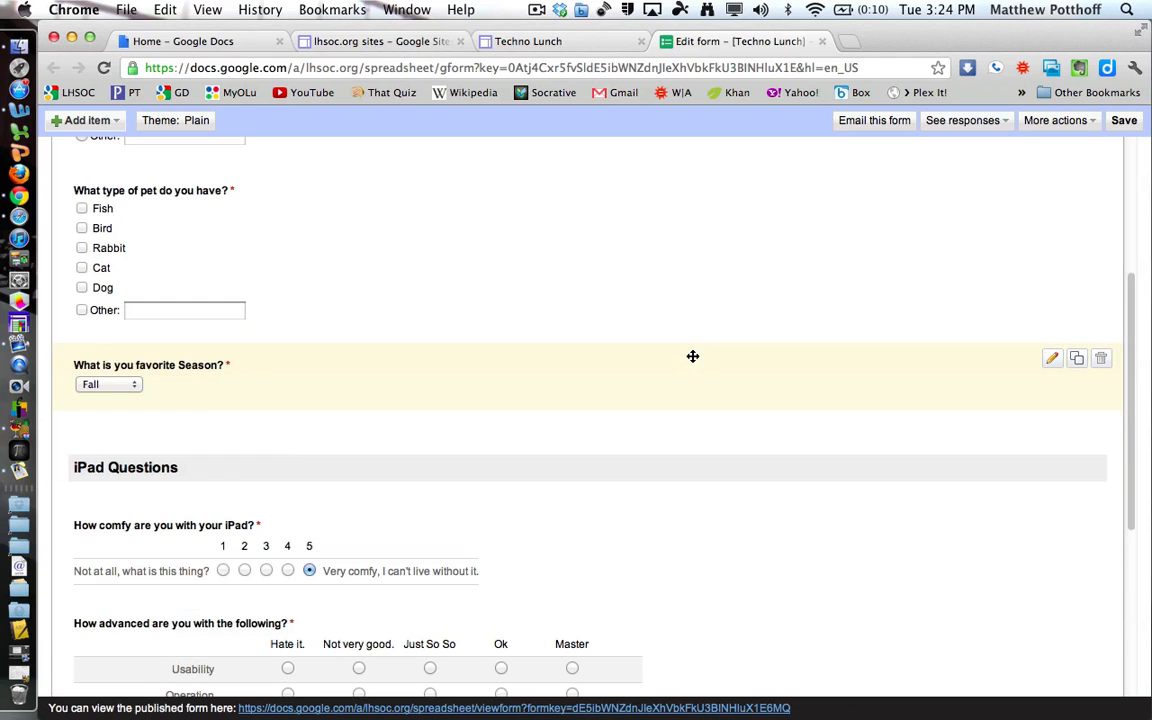
scroll(525, 308, "up", 4)
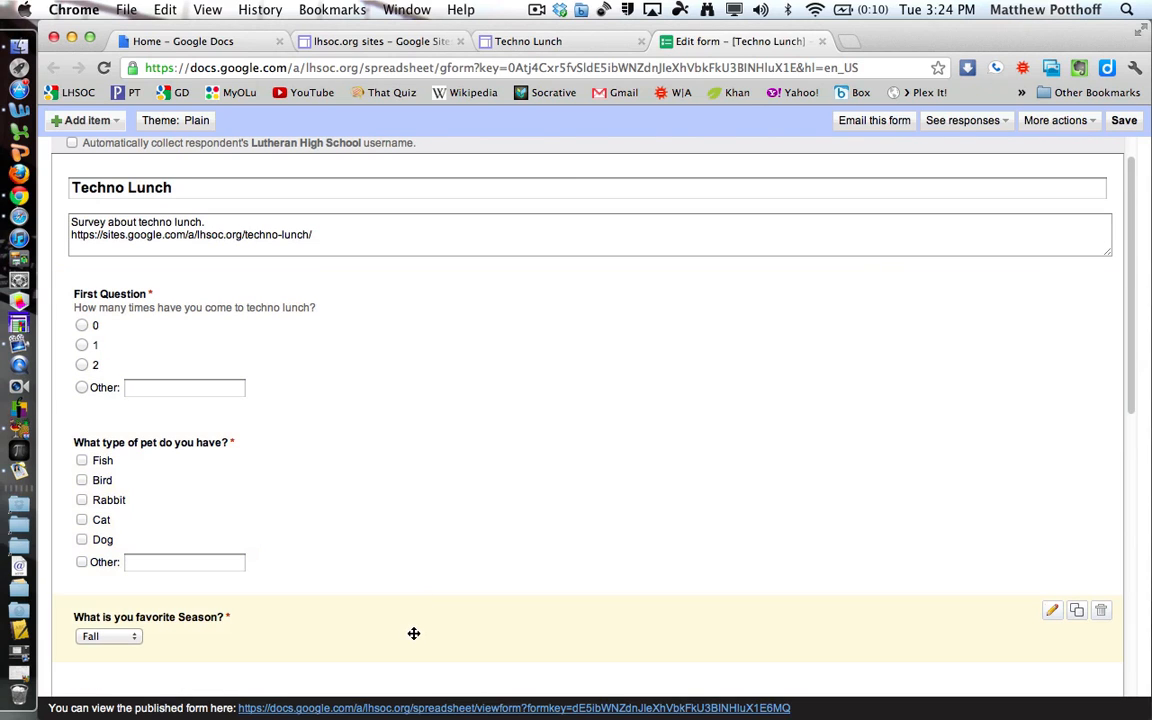
left_click_drag(414, 630, 422, 455)
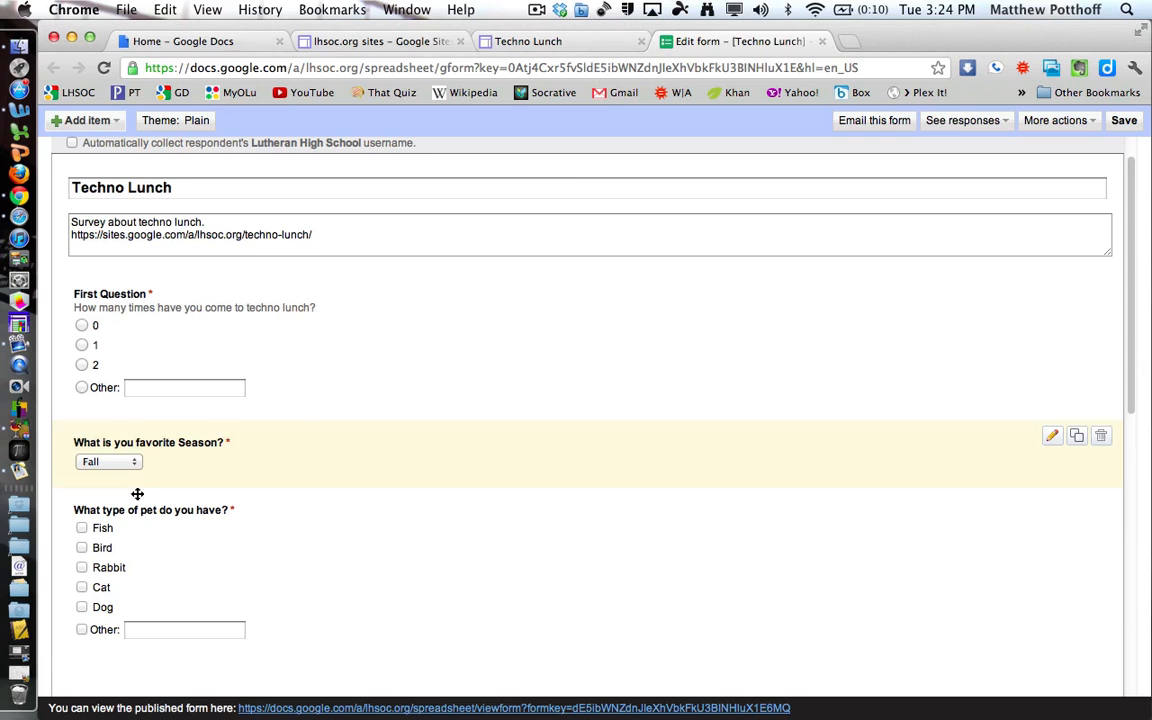
scroll(438, 547, "down", 5)
scroll(438, 550, "down", 7)
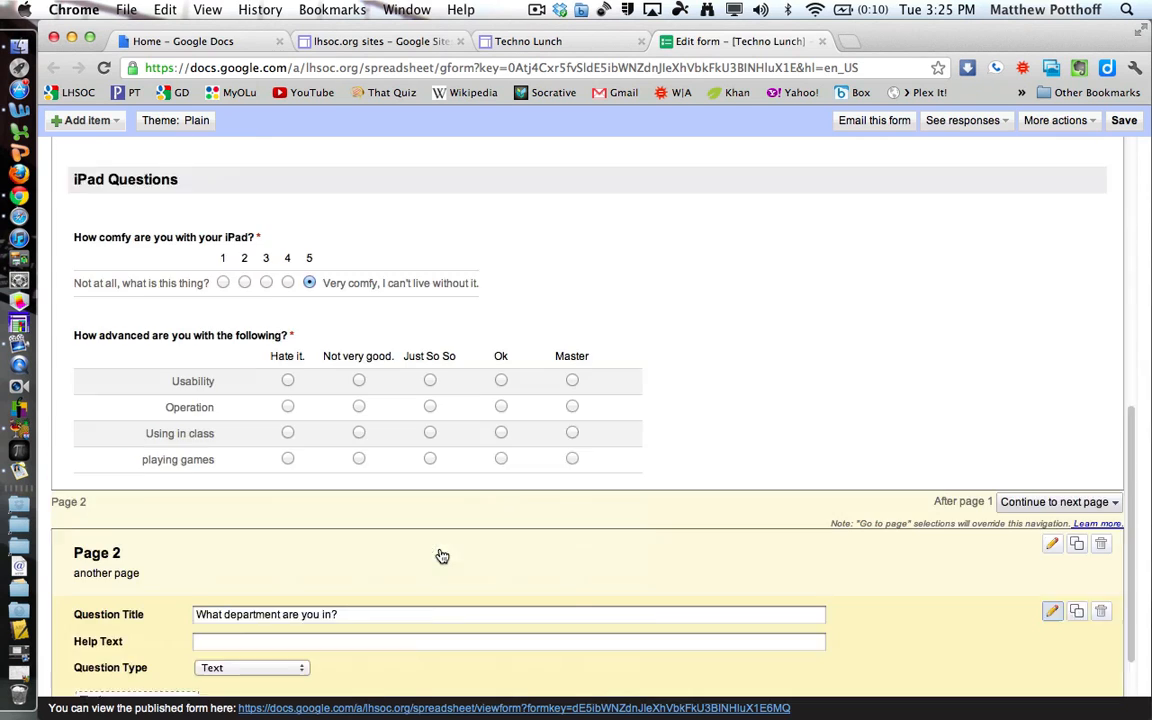
scroll(440, 548, "up", 12)
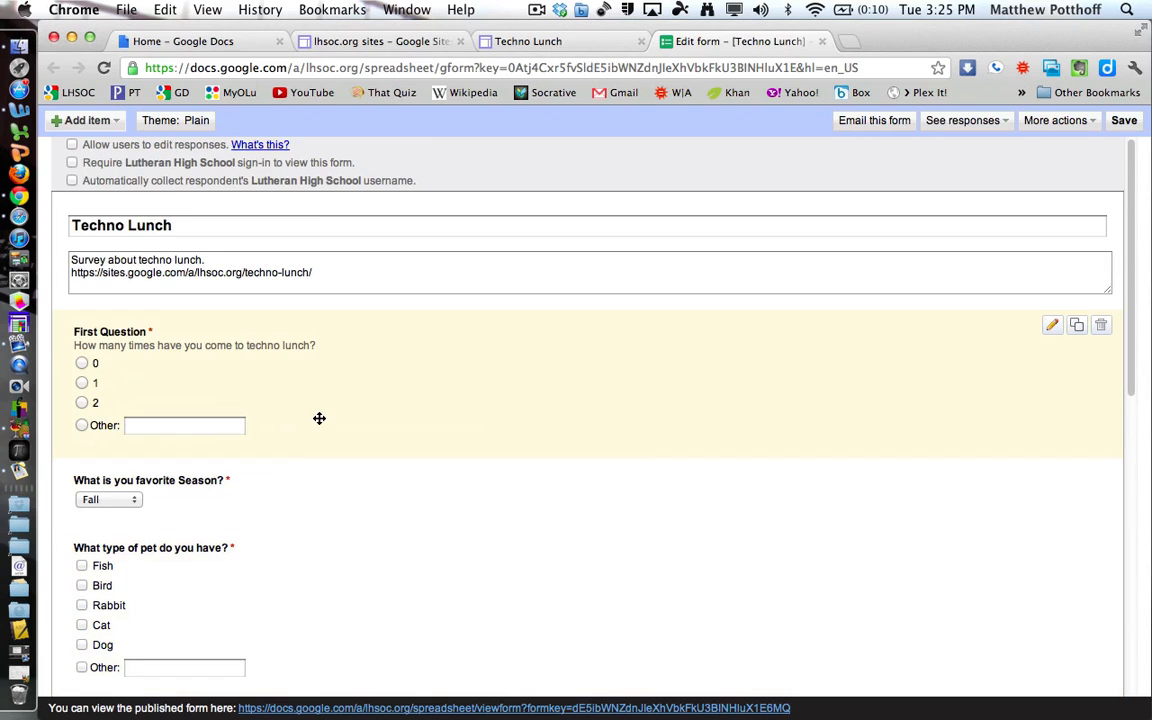
Preview the Letterhead theme from the theme gallery and apply it to the form.
left_click(170, 121)
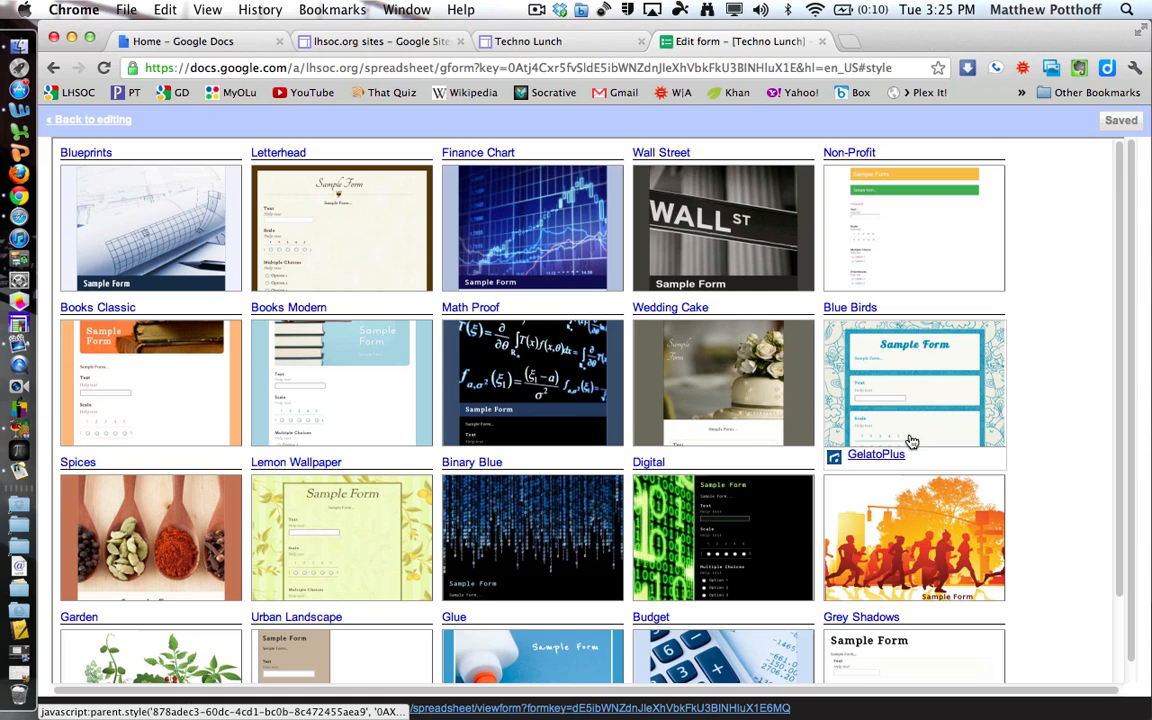
scroll(578, 617, "down", 3)
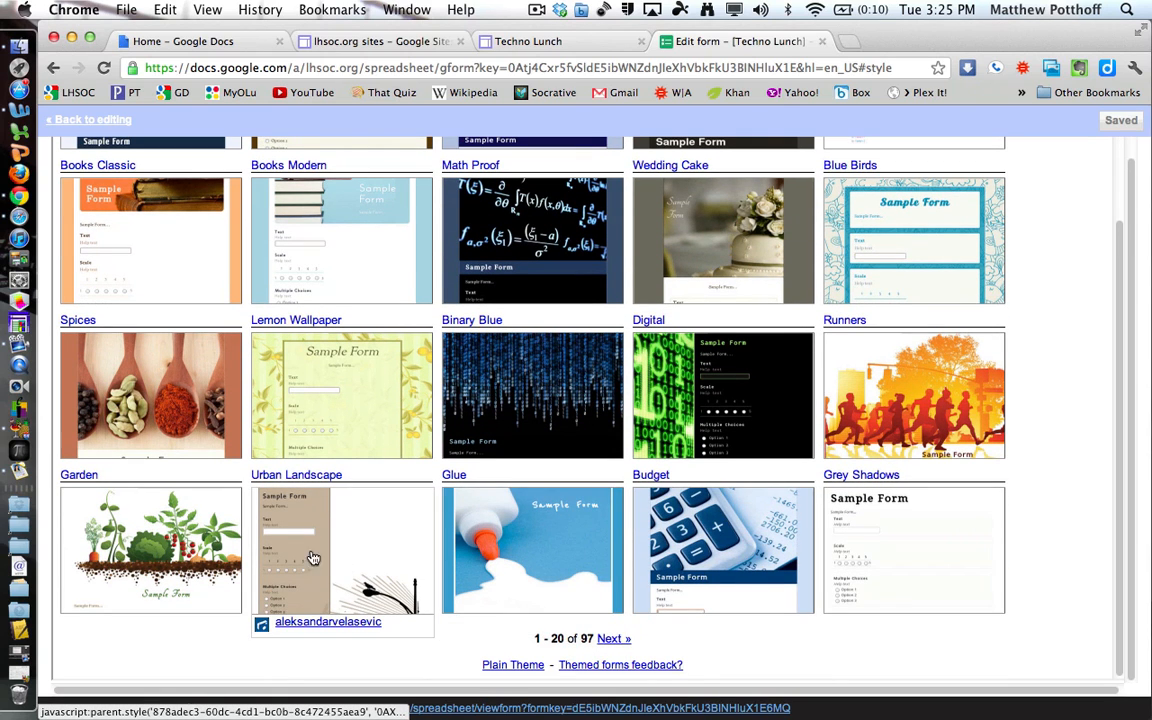
scroll(366, 562, "up", 3)
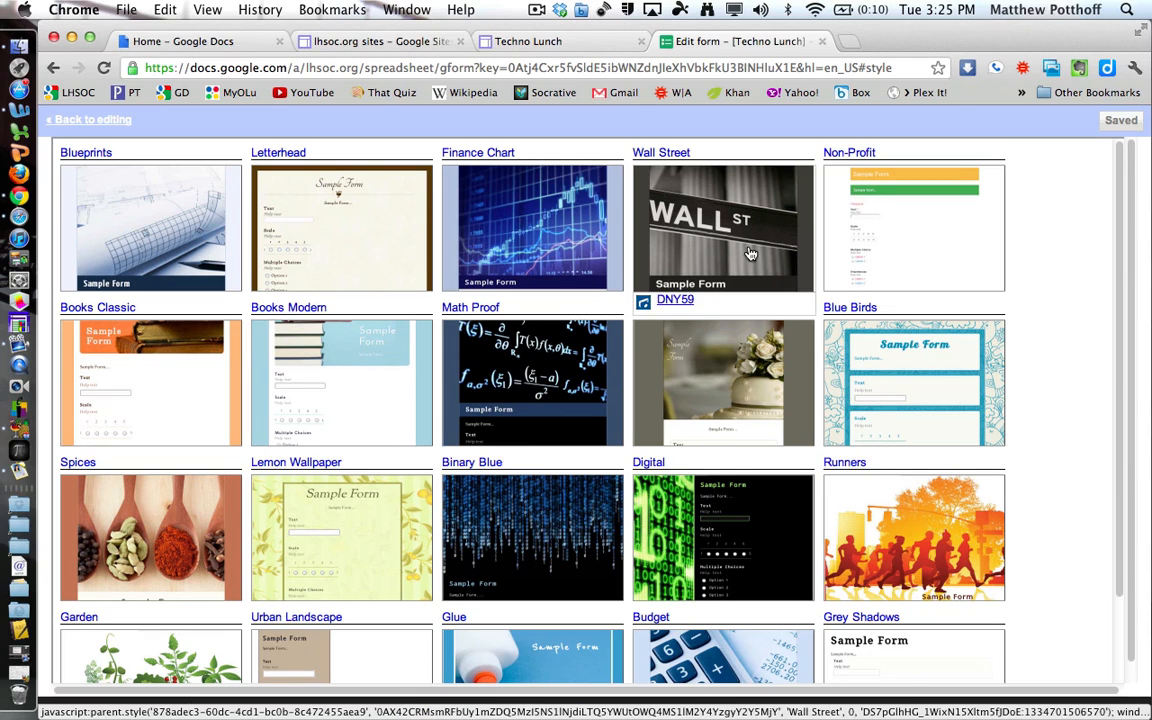
left_click(353, 262)
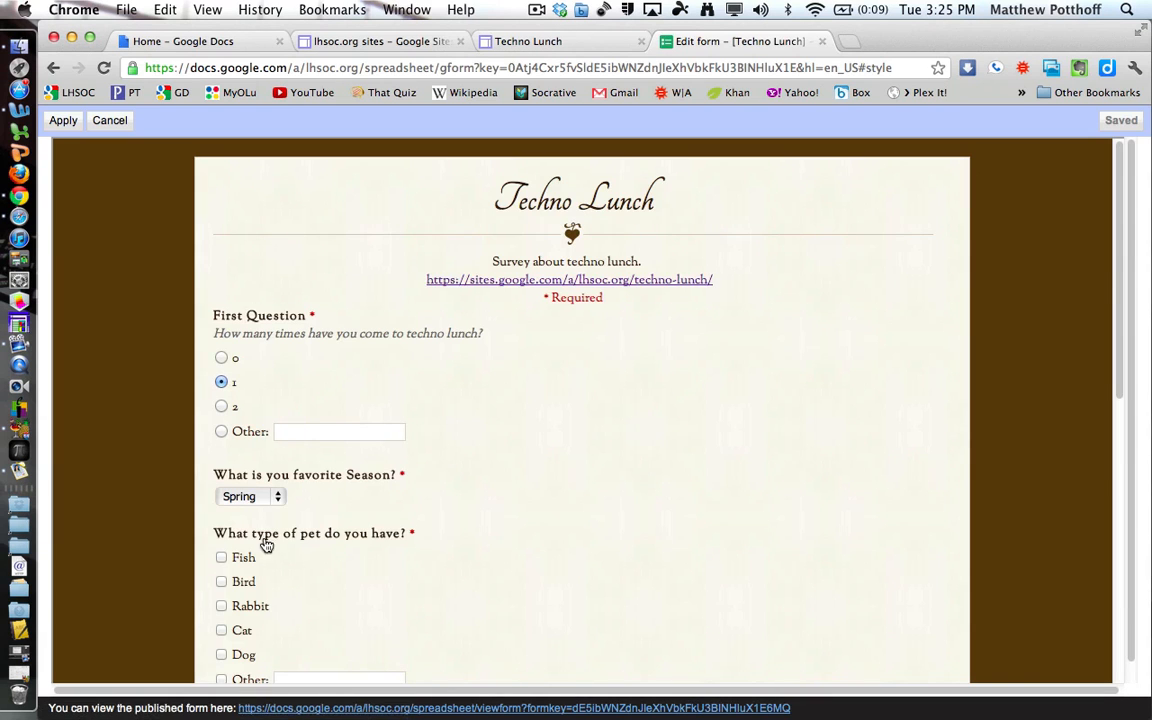
scroll(586, 519, "down", 5)
scroll(586, 519, "down", 7)
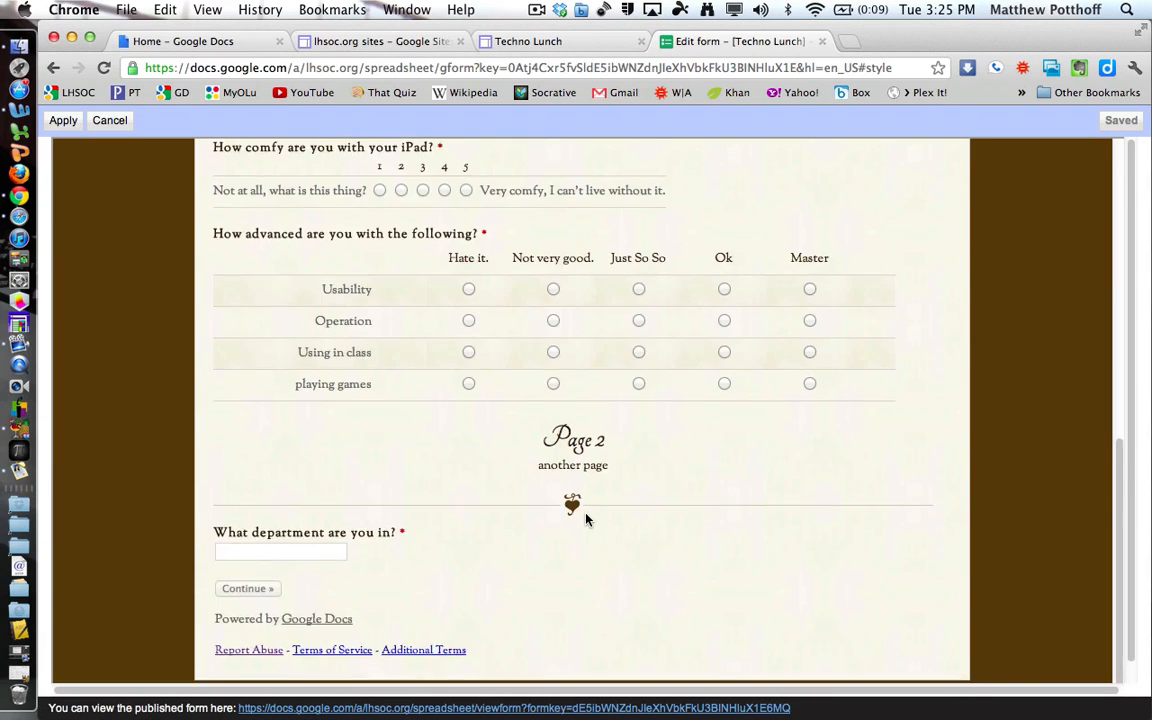
scroll(588, 521, "up", 12)
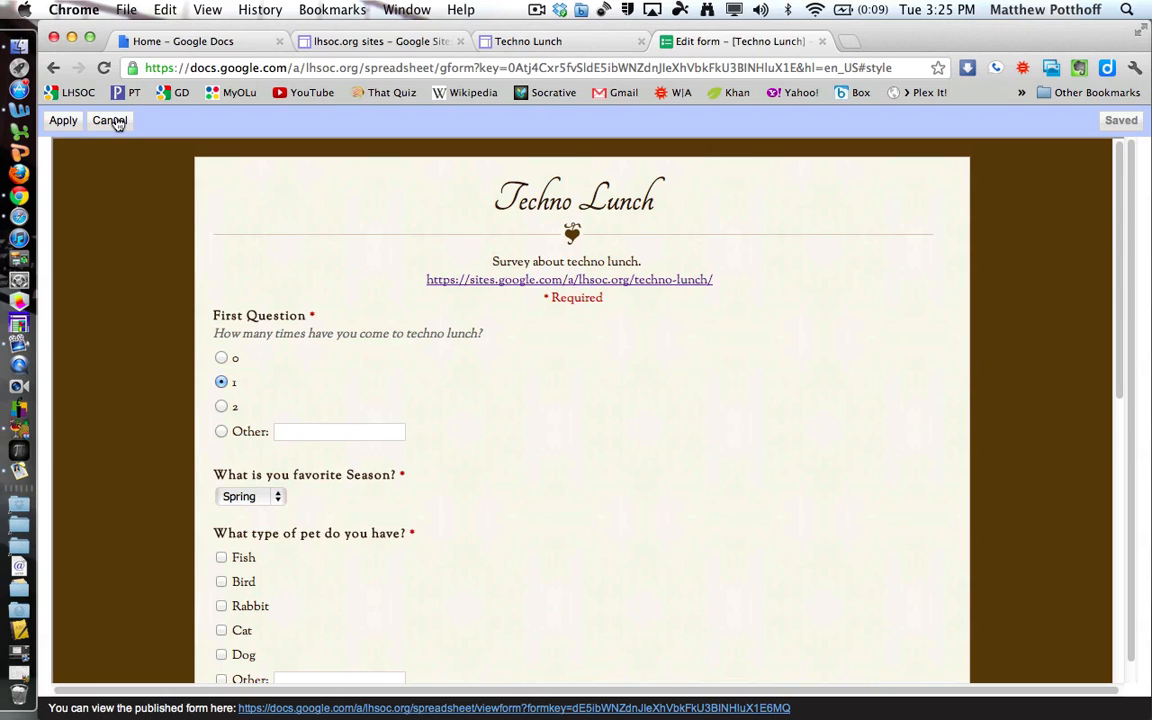
left_click(61, 121)
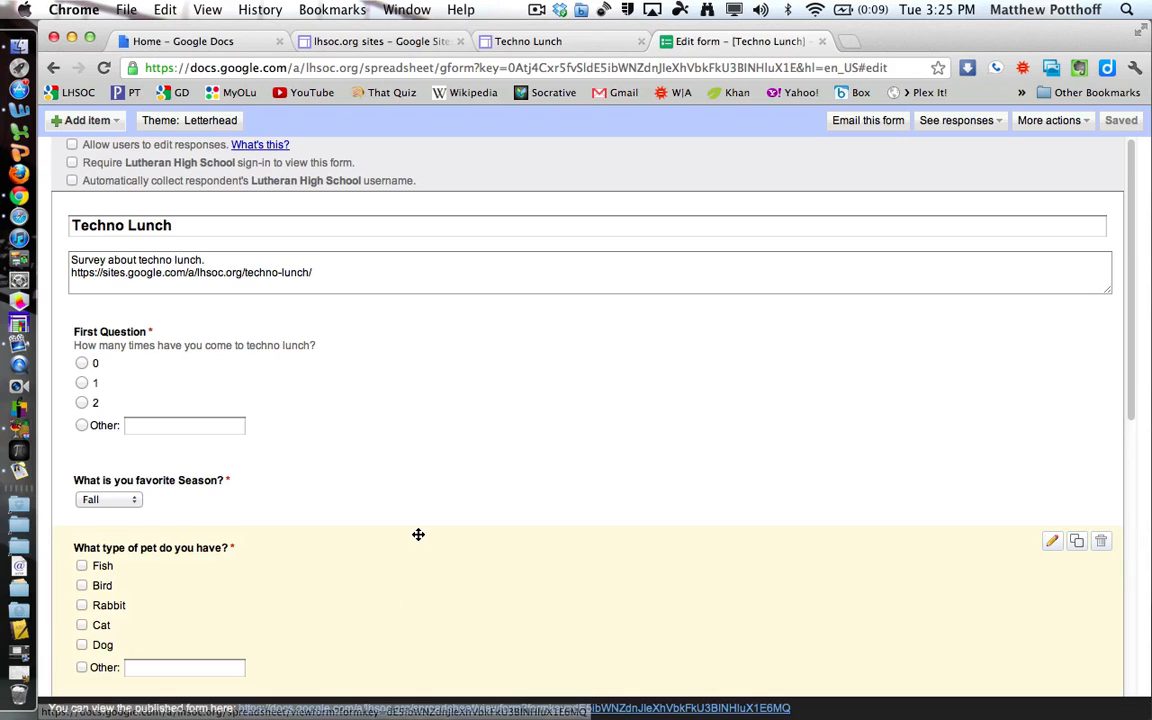
Start emailing the form and browse the Period 4 contact group as recipients.
left_click(868, 121)
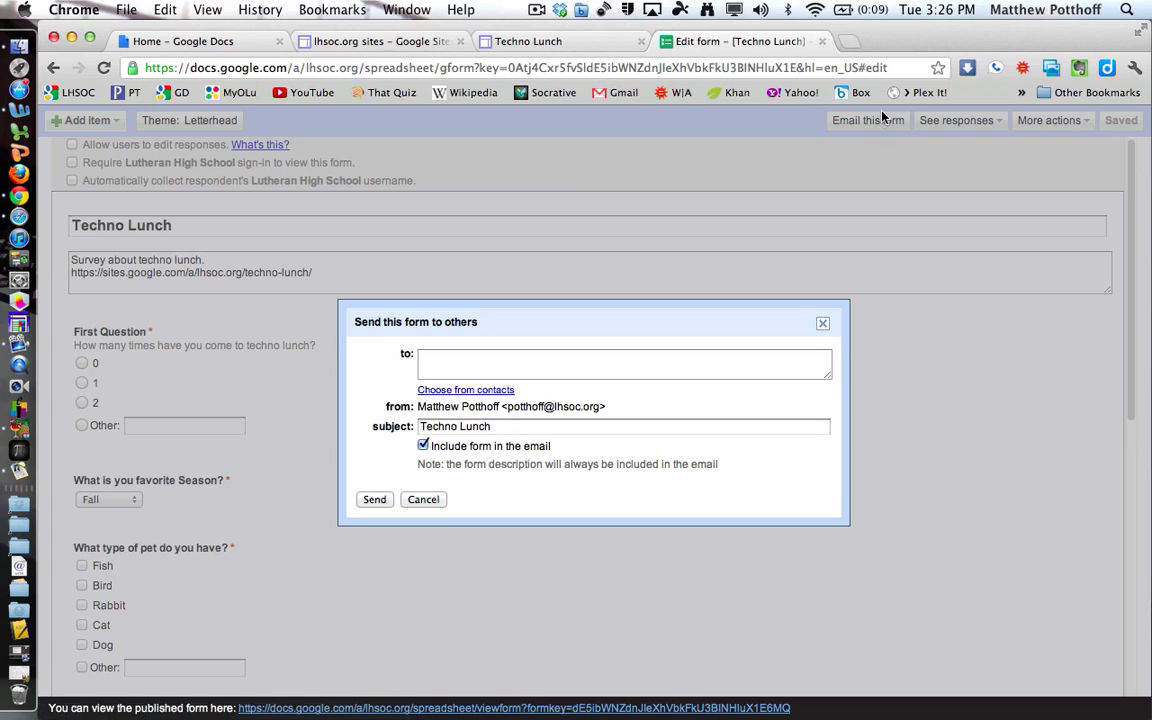
left_click(434, 359)
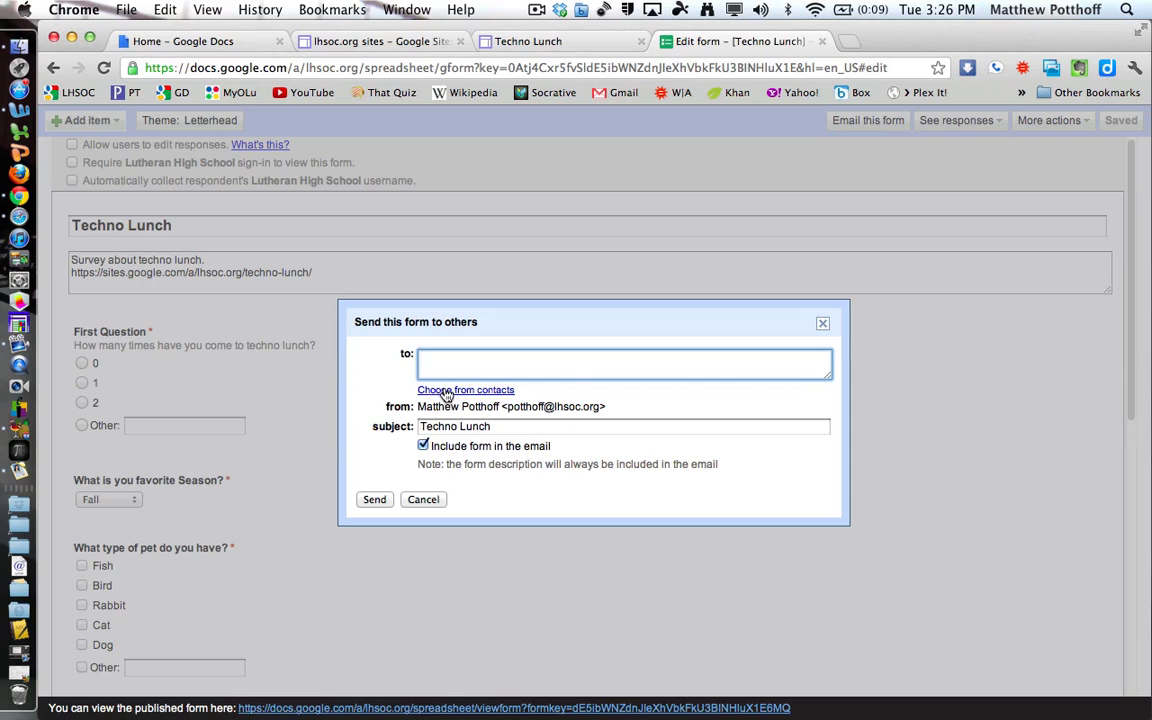
left_click(448, 392)
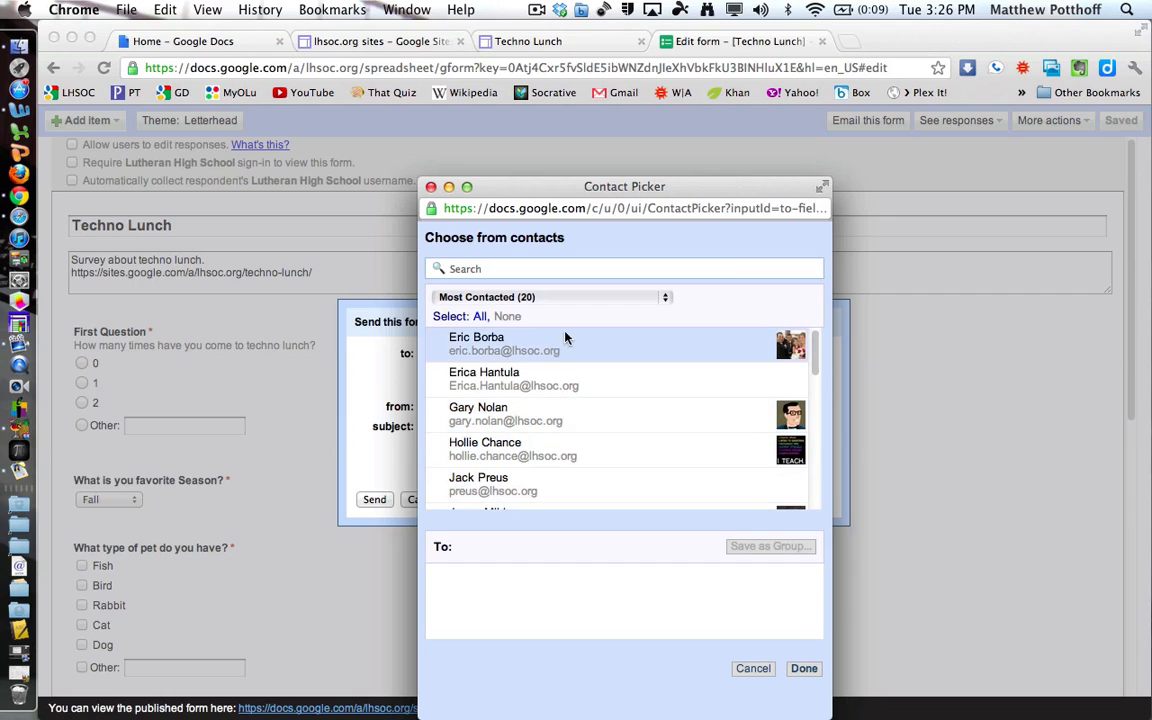
left_click(659, 303)
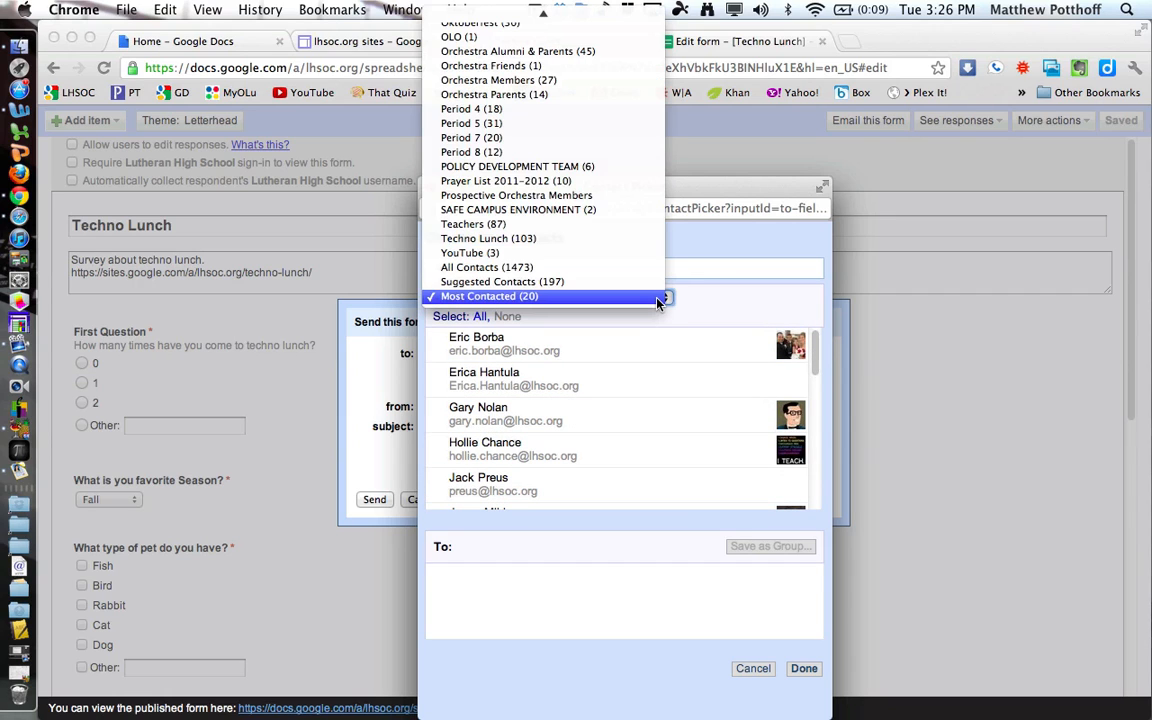
left_click(474, 110)
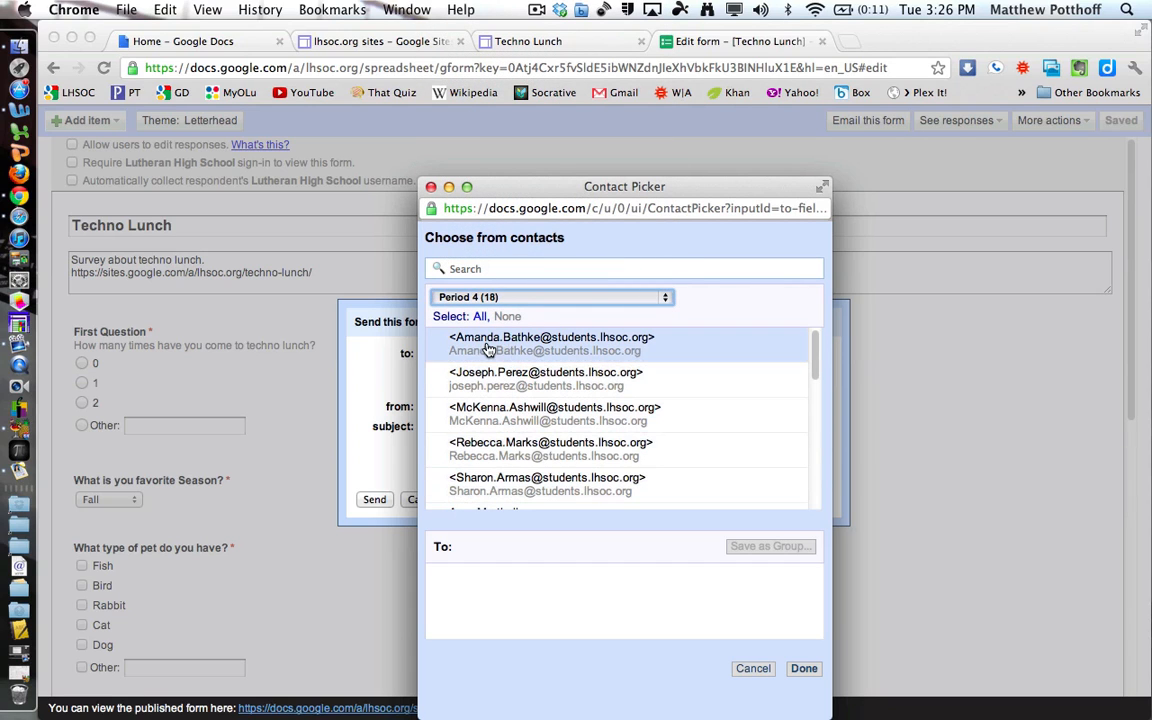
Cancel the contact picker and email without sending, then bring up the See responses options.
left_click(755, 669)
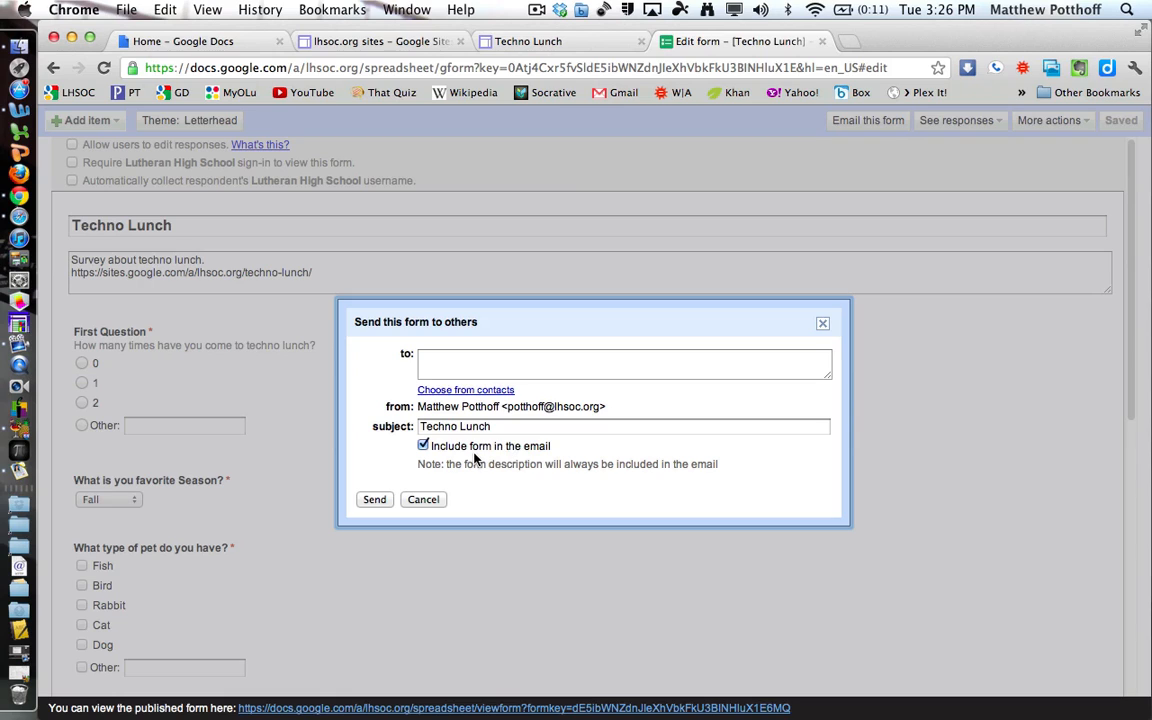
left_click(425, 500)
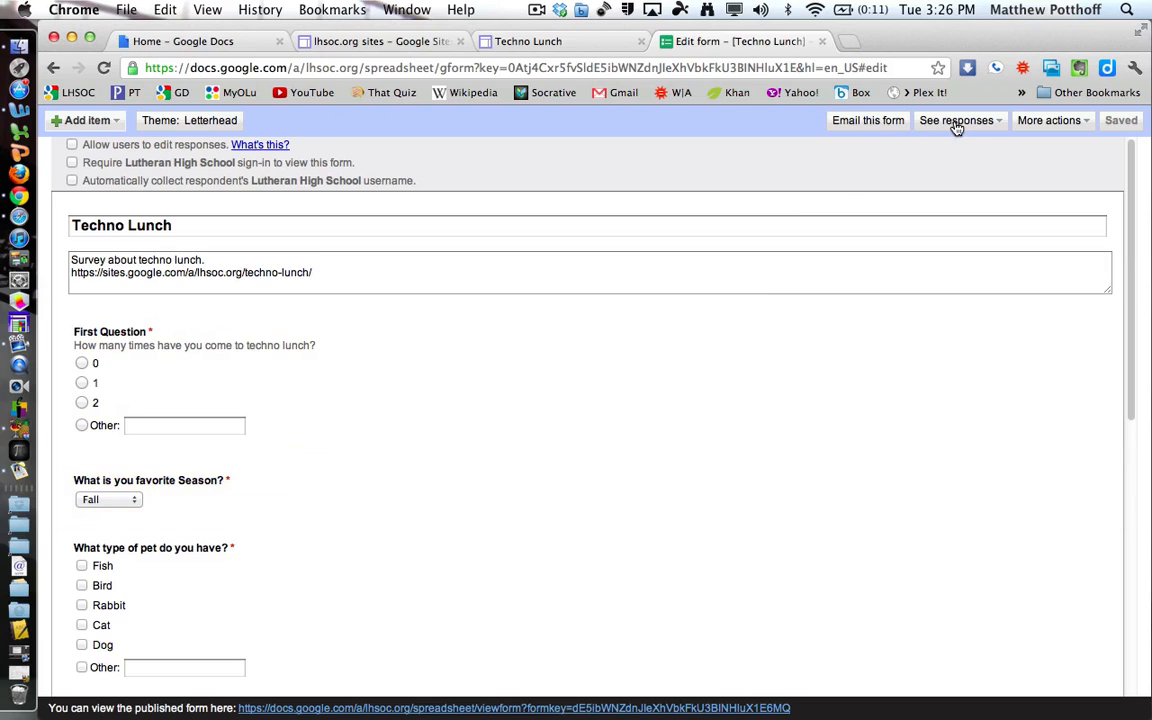
left_click(957, 124)
Get the form's iframe embed code from More actions > Embed, then open MyOLu in a new tab.
left_click(1061, 160)
left_click(1060, 122)
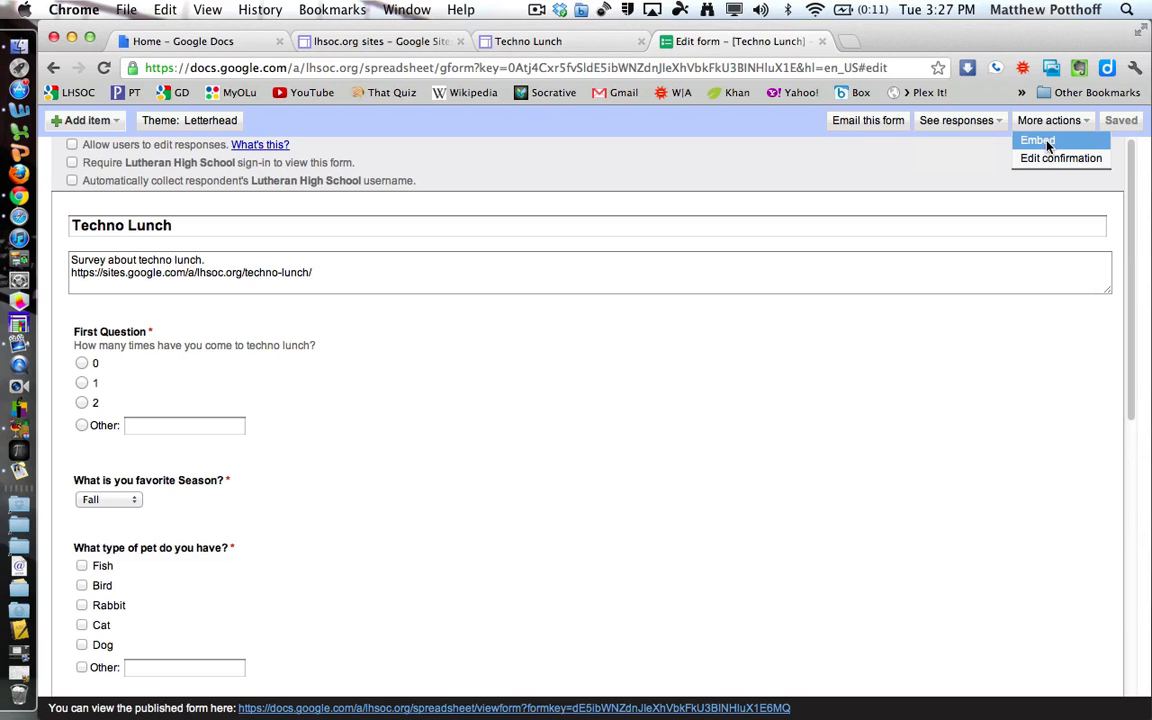
left_click(1045, 143)
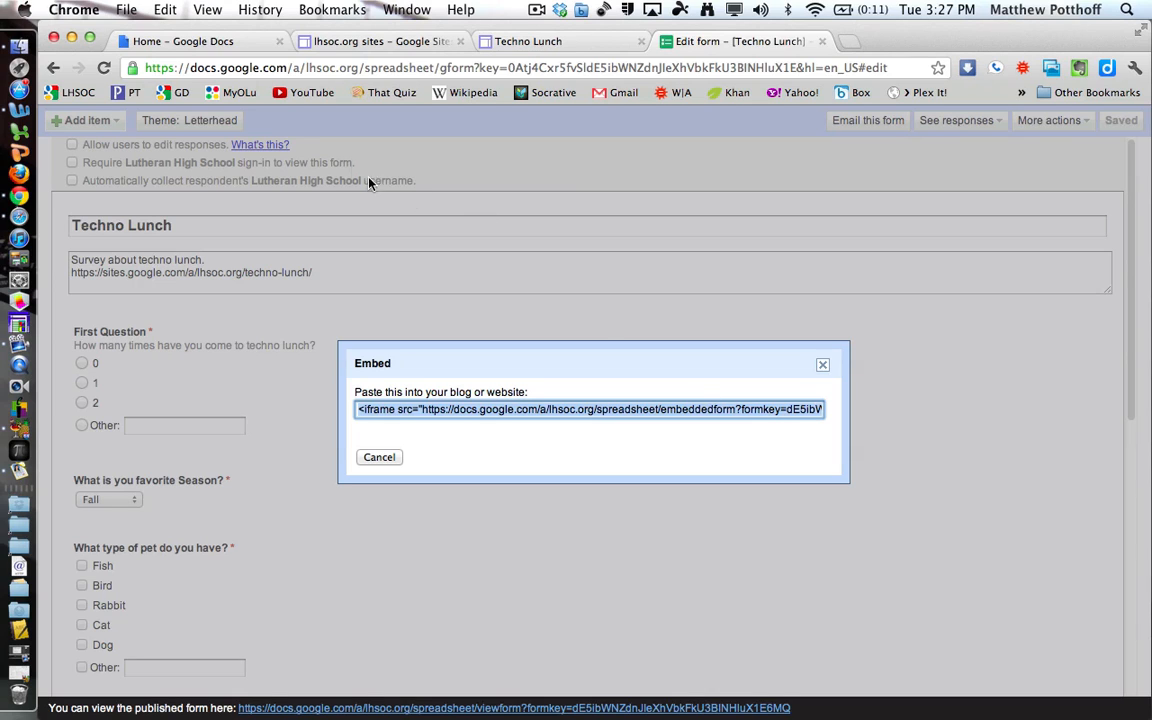
right_click(234, 93)
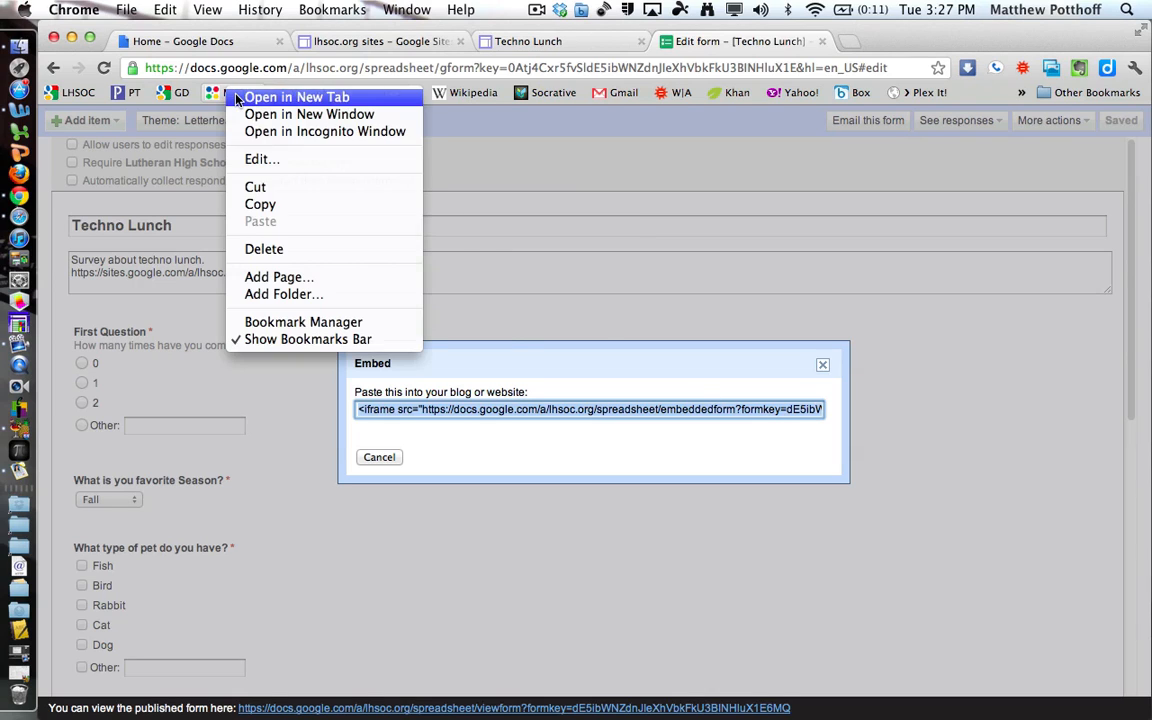
left_click(240, 97)
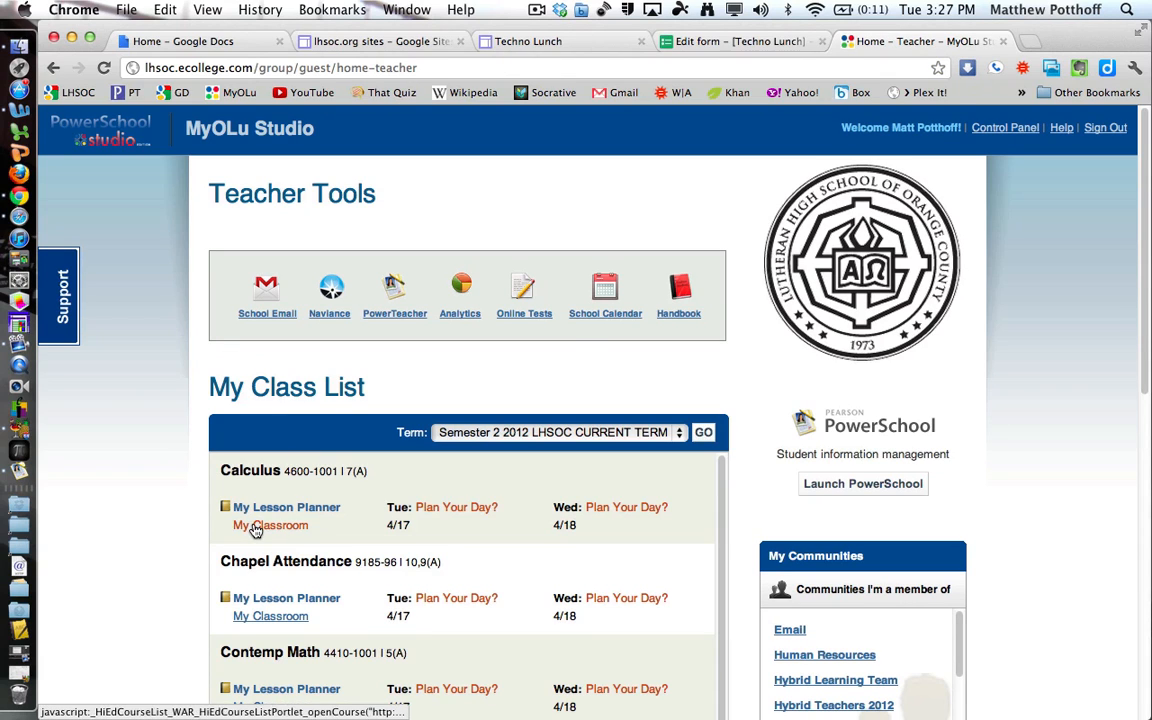
Open the Calculus course's Testing Ground page in authoring mode and start a new draft.
left_click(255, 527)
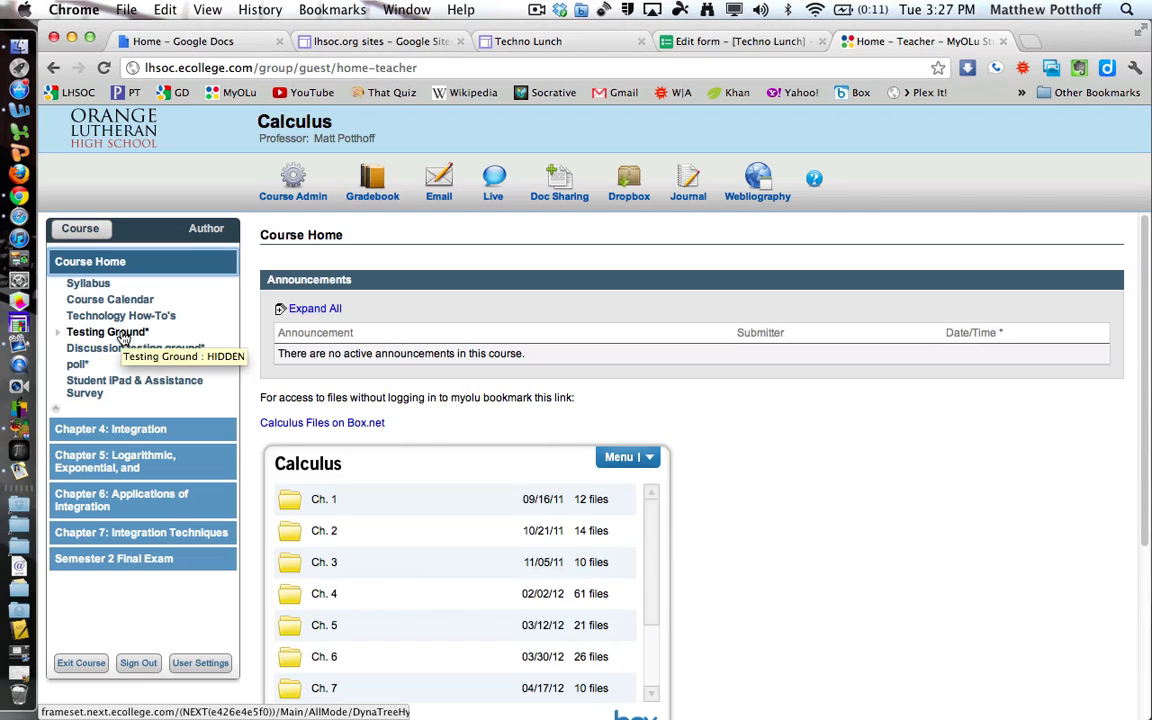
left_click(107, 332)
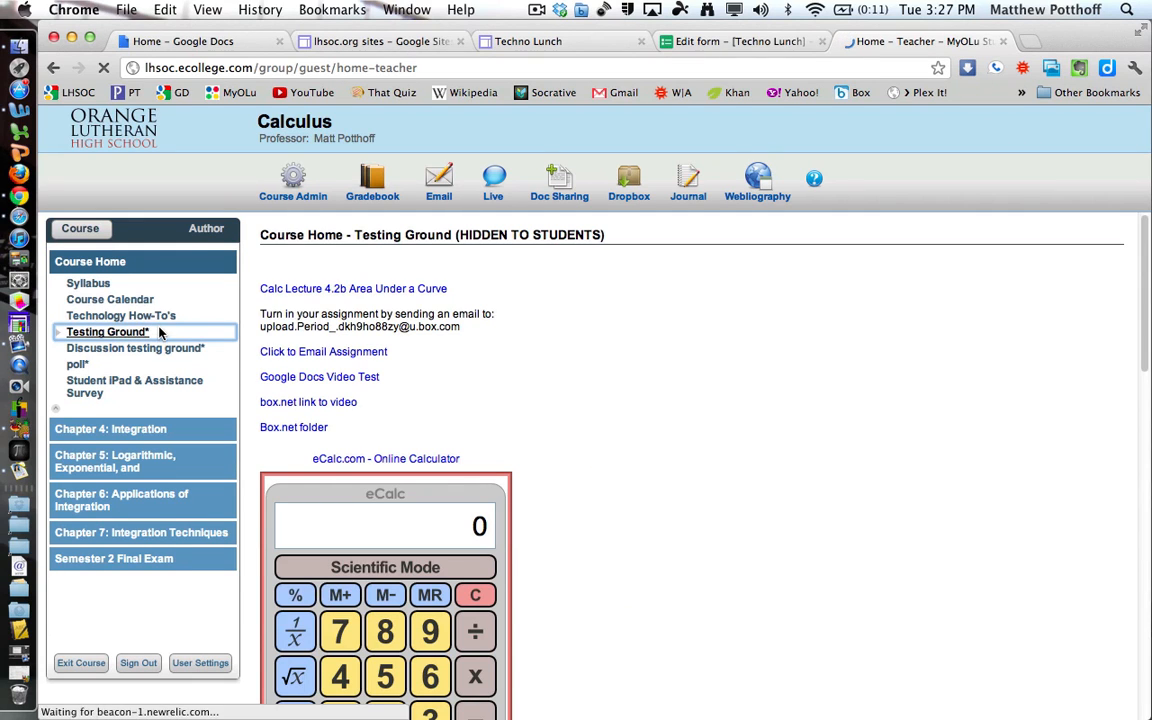
left_click(207, 229)
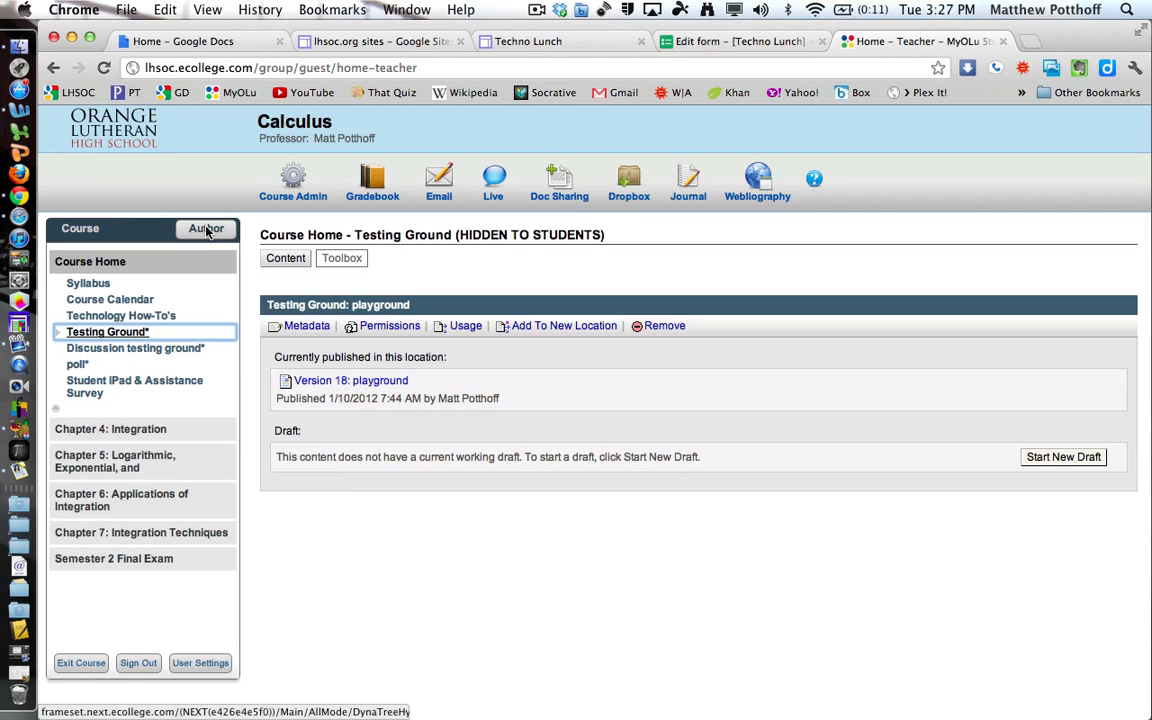
left_click(1060, 457)
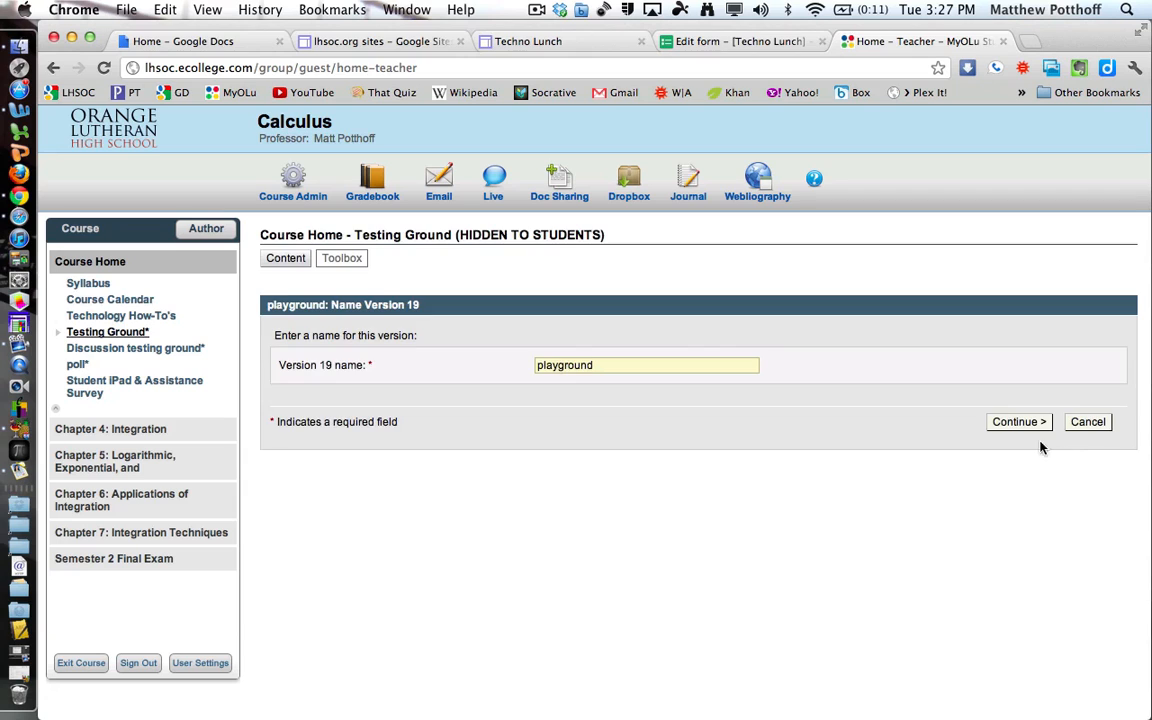
left_click(1017, 423)
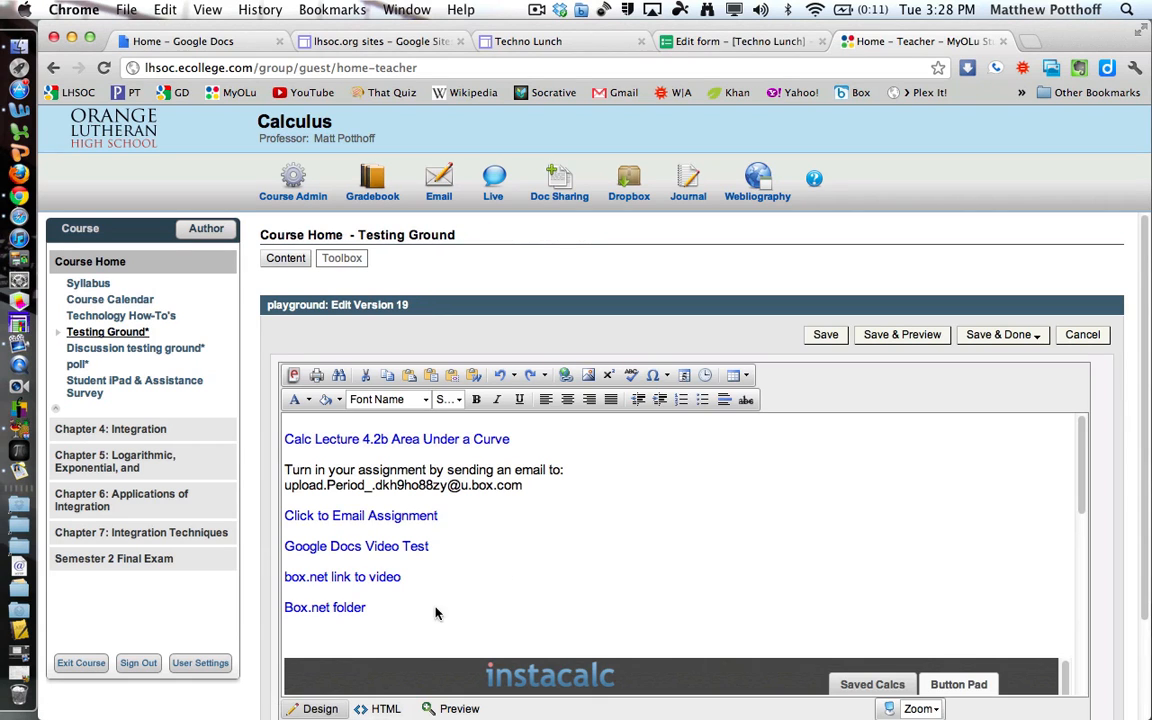
Paste the form's embed code at the top of the page's HTML source.
left_click(386, 709)
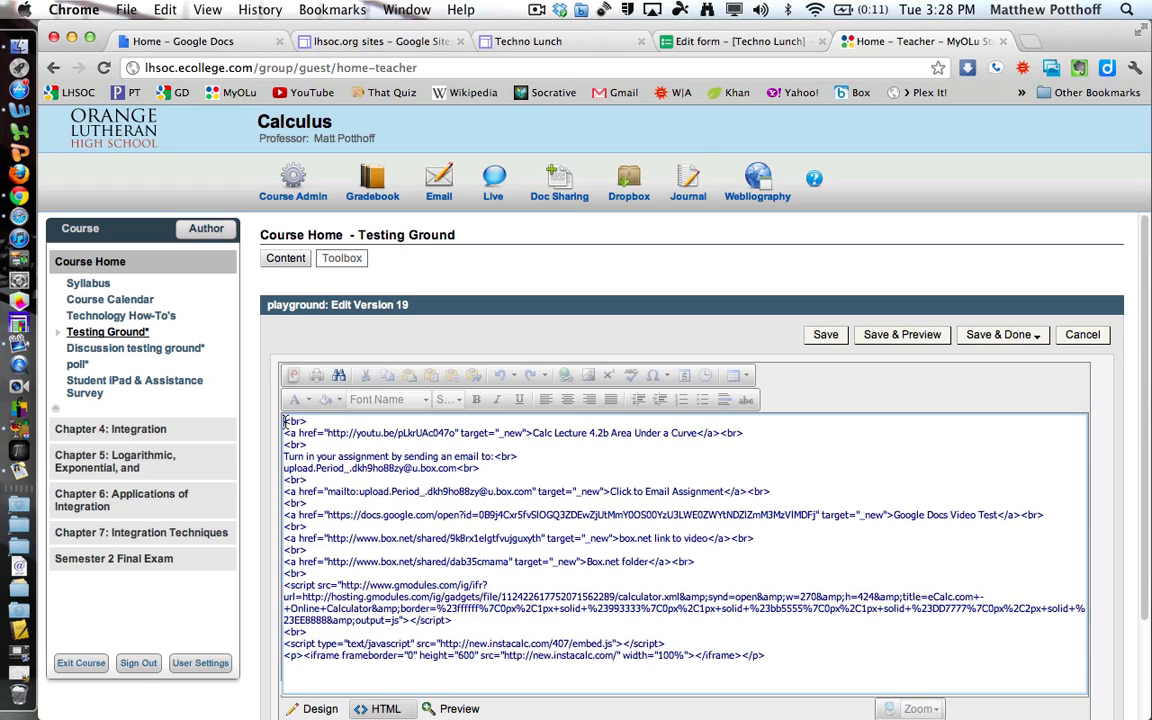
left_click(285, 421)
key("Return")
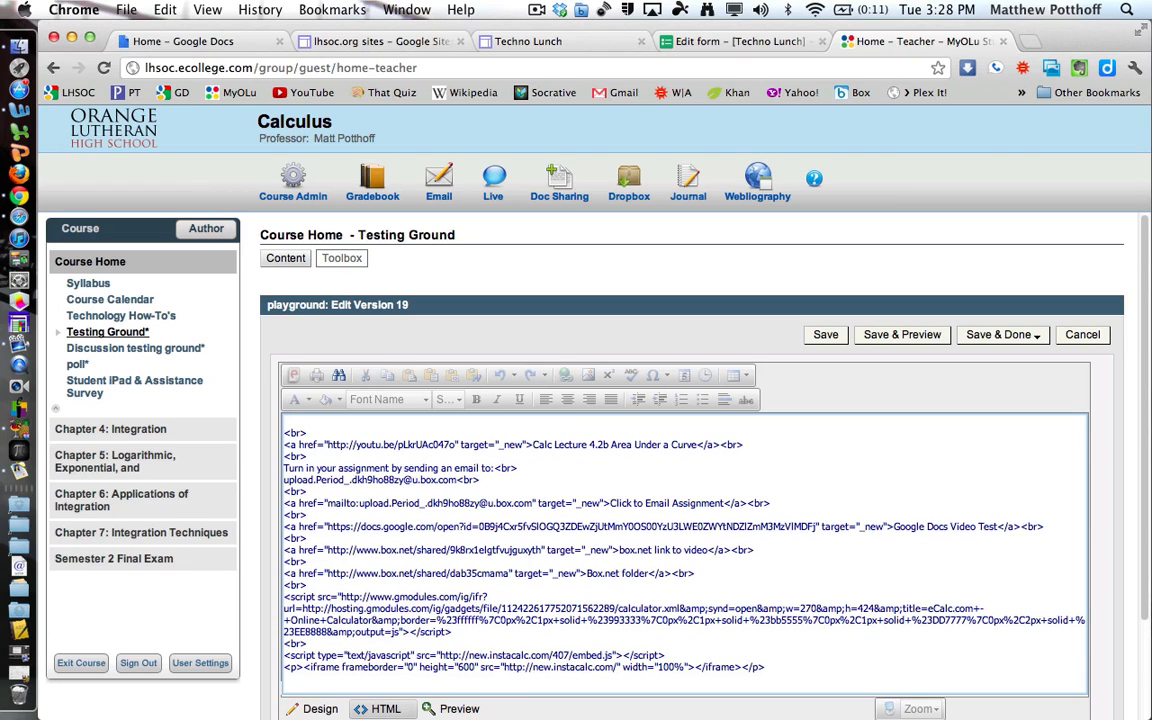
type("<iframe src=\"https://docs.google.com/a/lhsoc.org/spreadsheet/embeddedform?formkey=dE5ibWNZdnJIeXhVbkFkU3BINHluX1E6MQ\" width=\"760\" height=\"1327\" frameborder=\"0\" marginheight=\"0\" marginwidth=\"0\">Loading...</iframe>")
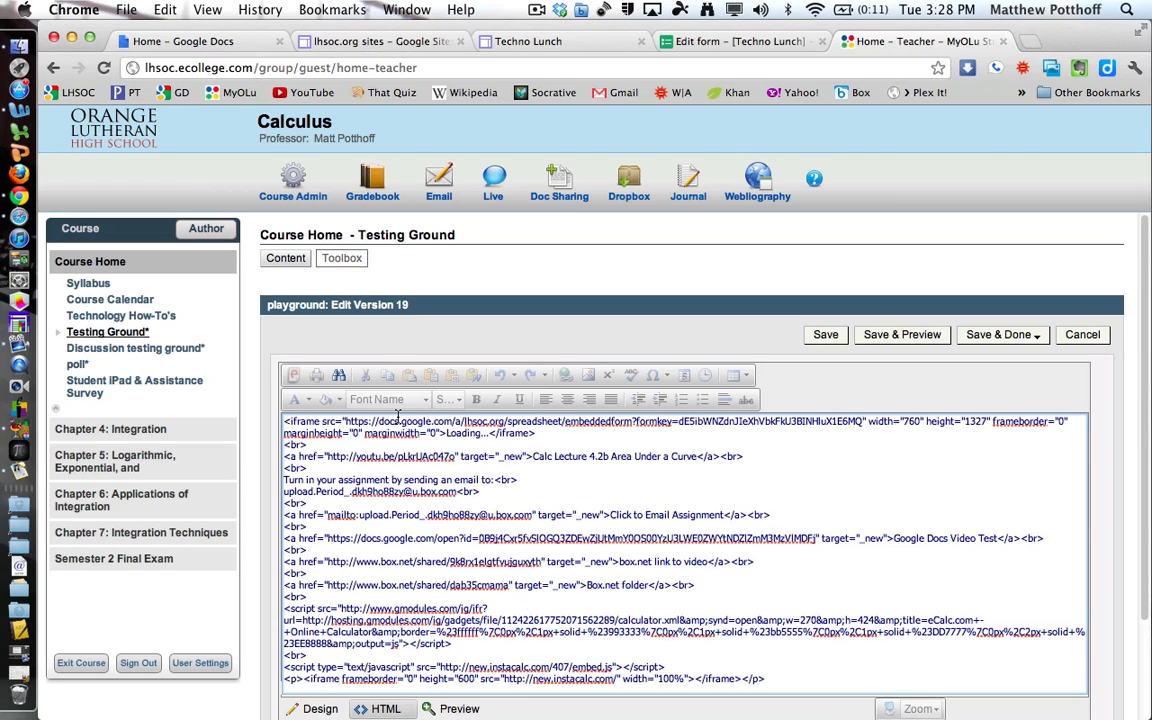
Publish Version 19 to the selected course location and view it in the Course tab.
left_click(999, 340)
left_click(1013, 375)
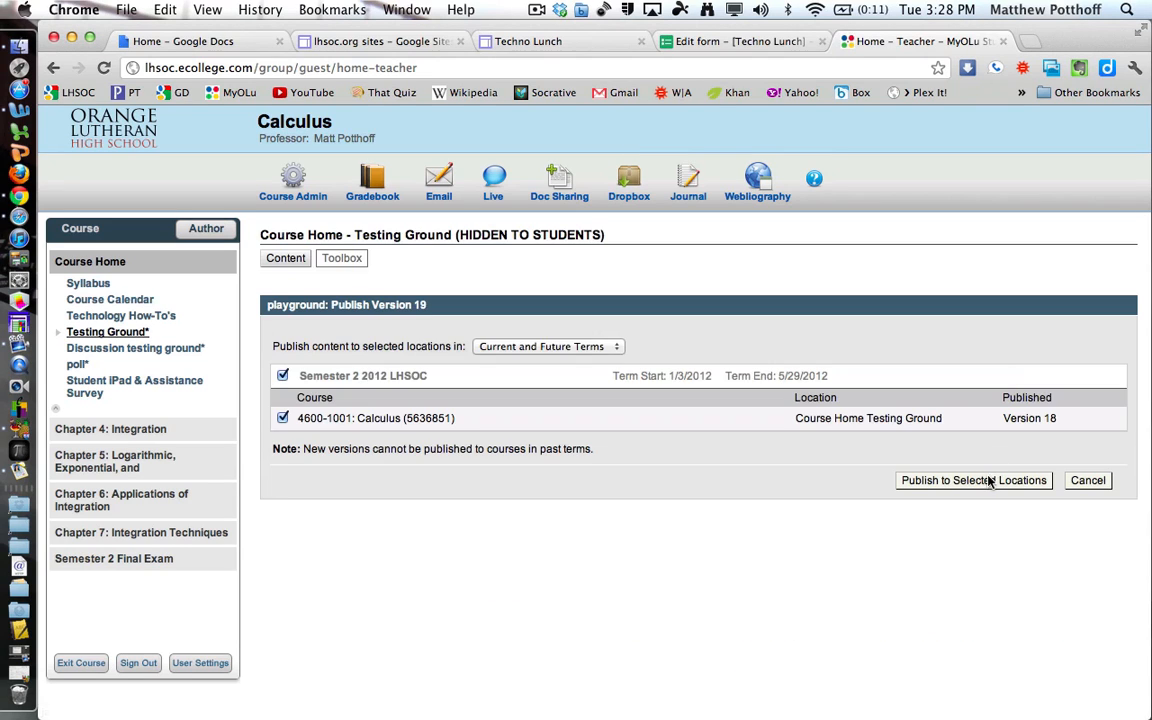
left_click(989, 481)
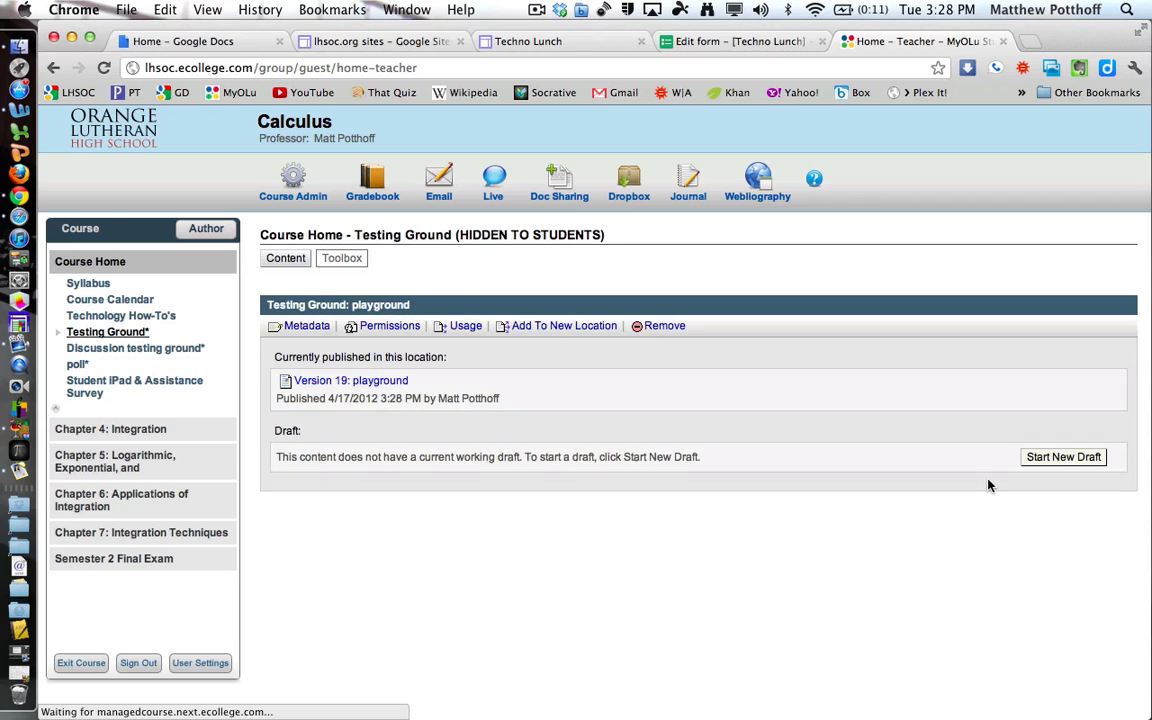
left_click(72, 231)
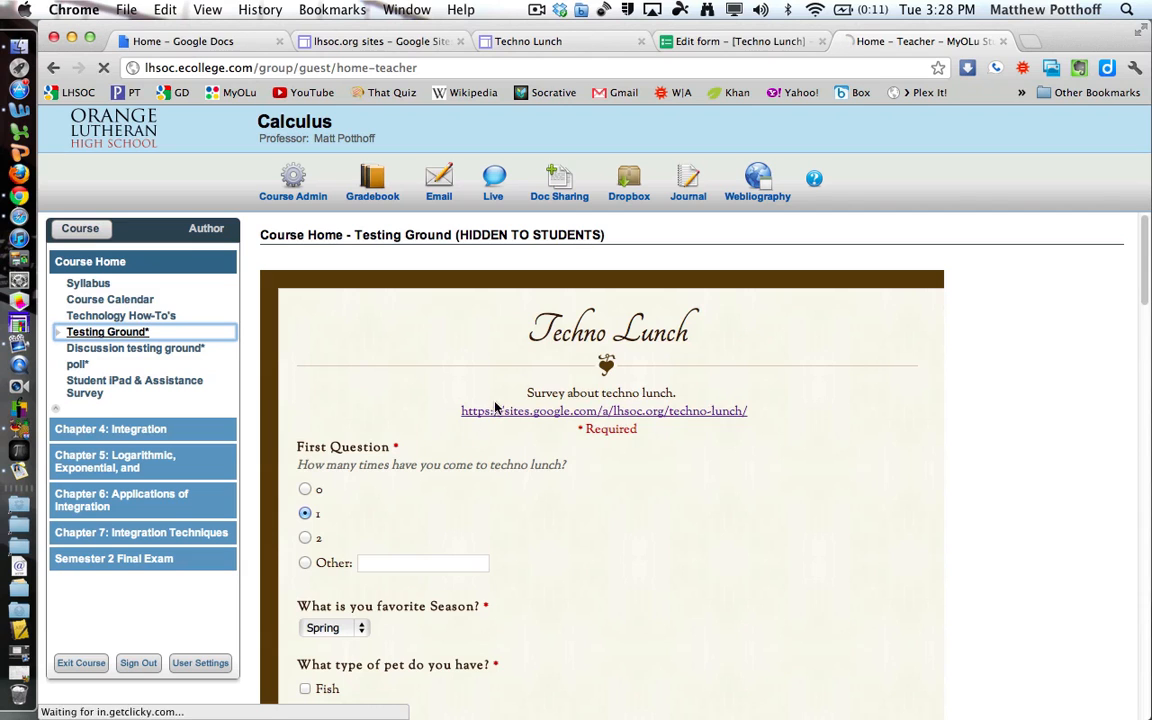
scroll(630, 514, "down", 10)
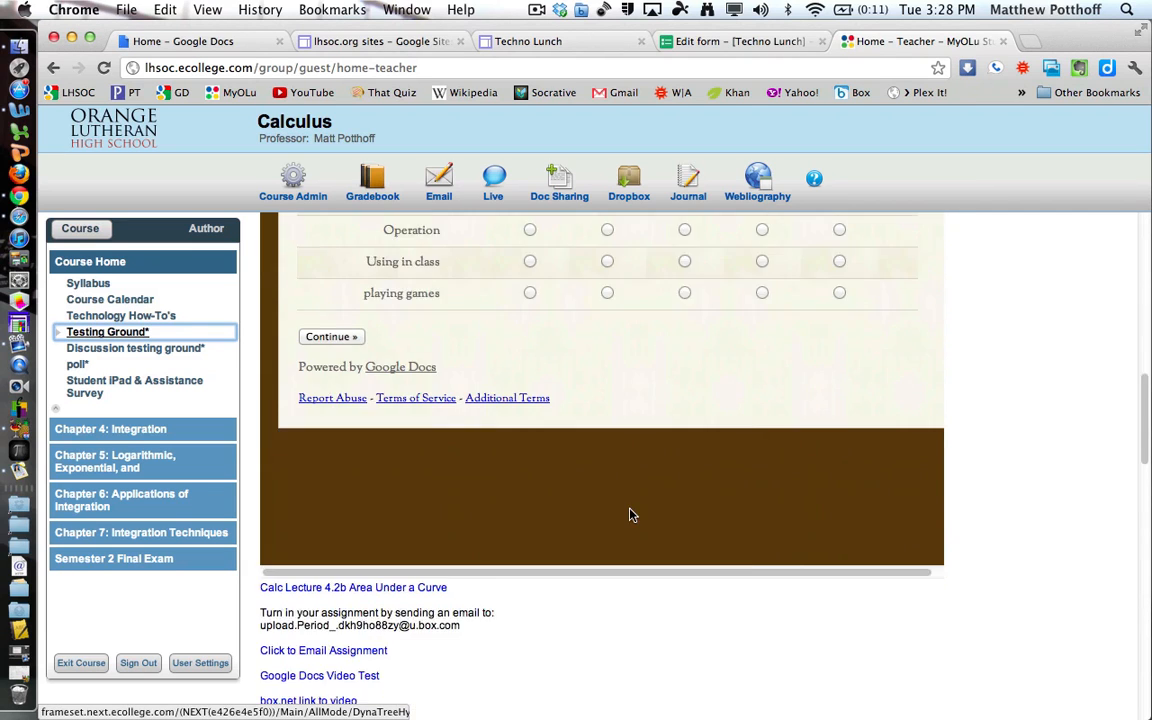
scroll(630, 514, "down", 3)
scroll(630, 514, "up", 5)
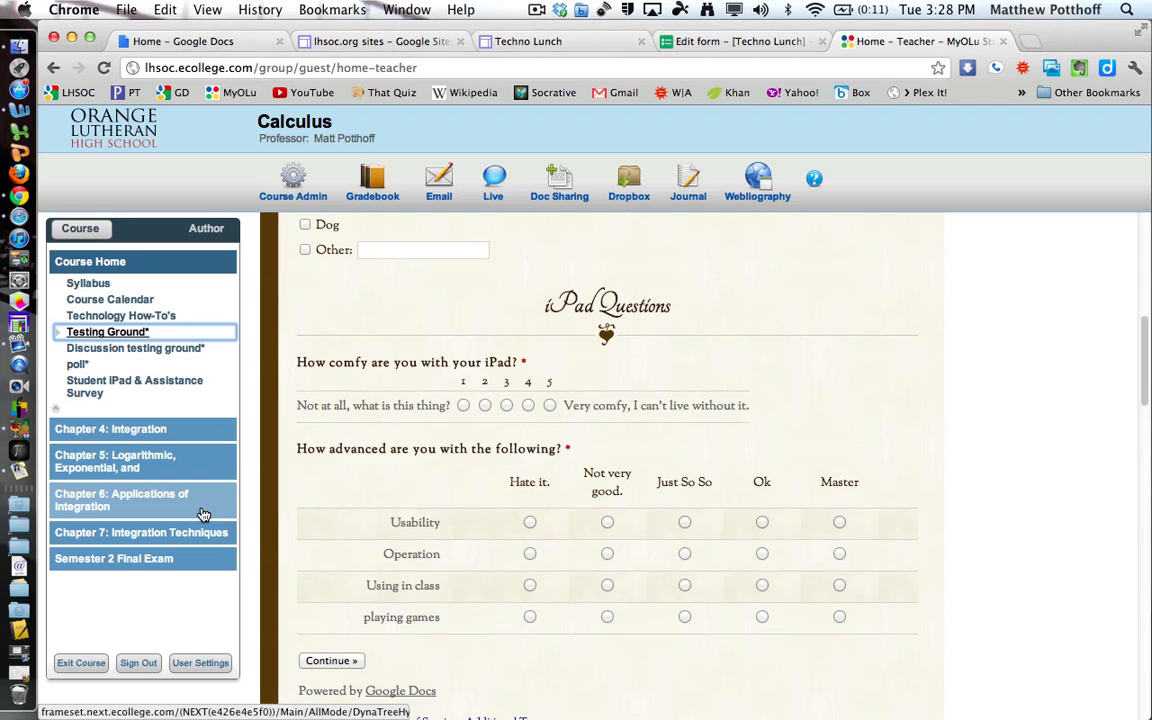
scroll(591, 470, "up", 3)
scroll(591, 470, "up", 3)
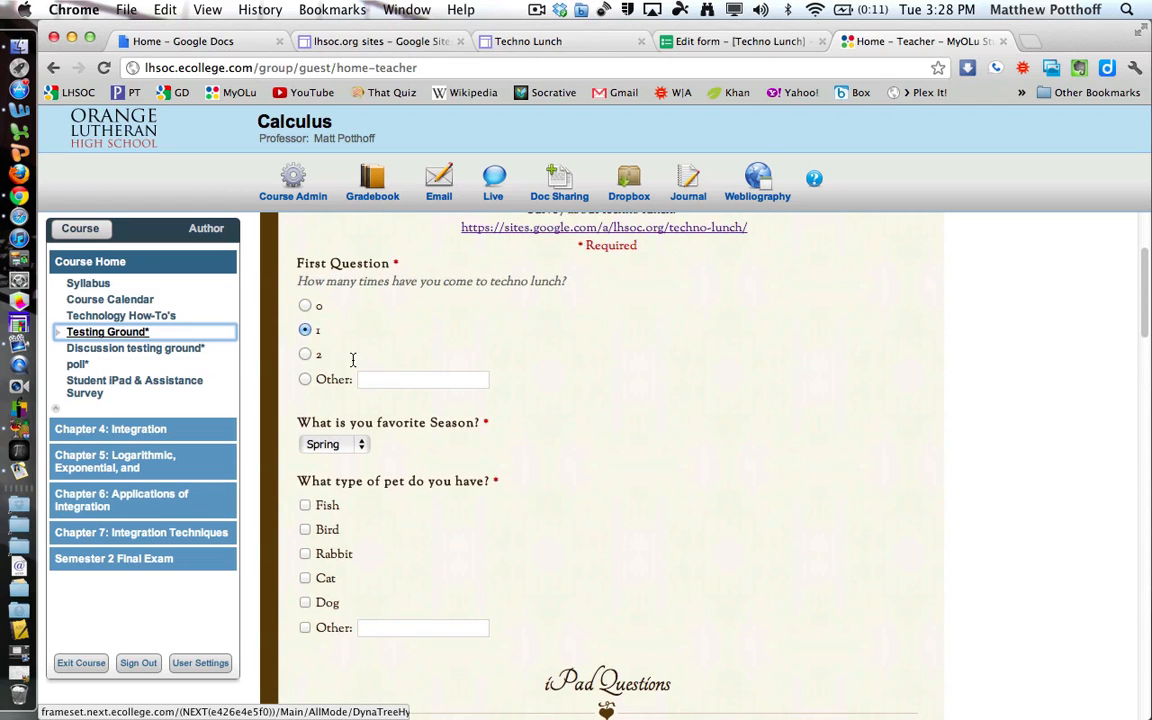
scroll(660, 425, "up", 3)
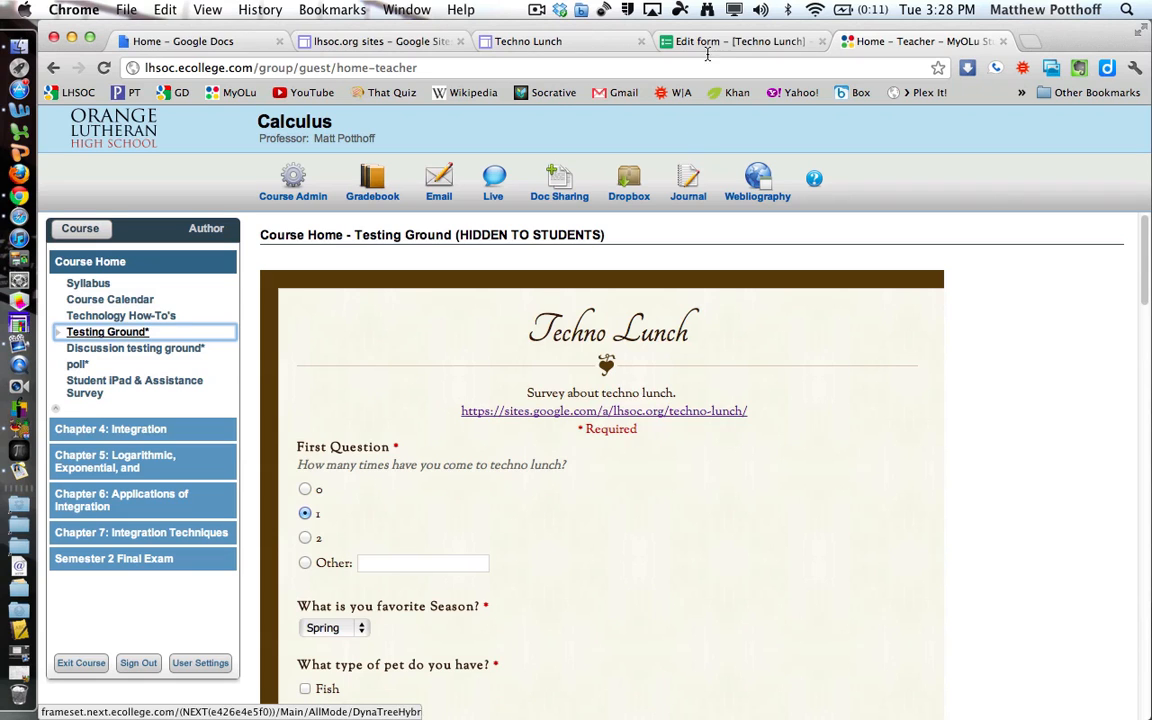
Back in the form editor, add a text question and move it to the top of the form.
left_click(741, 42)
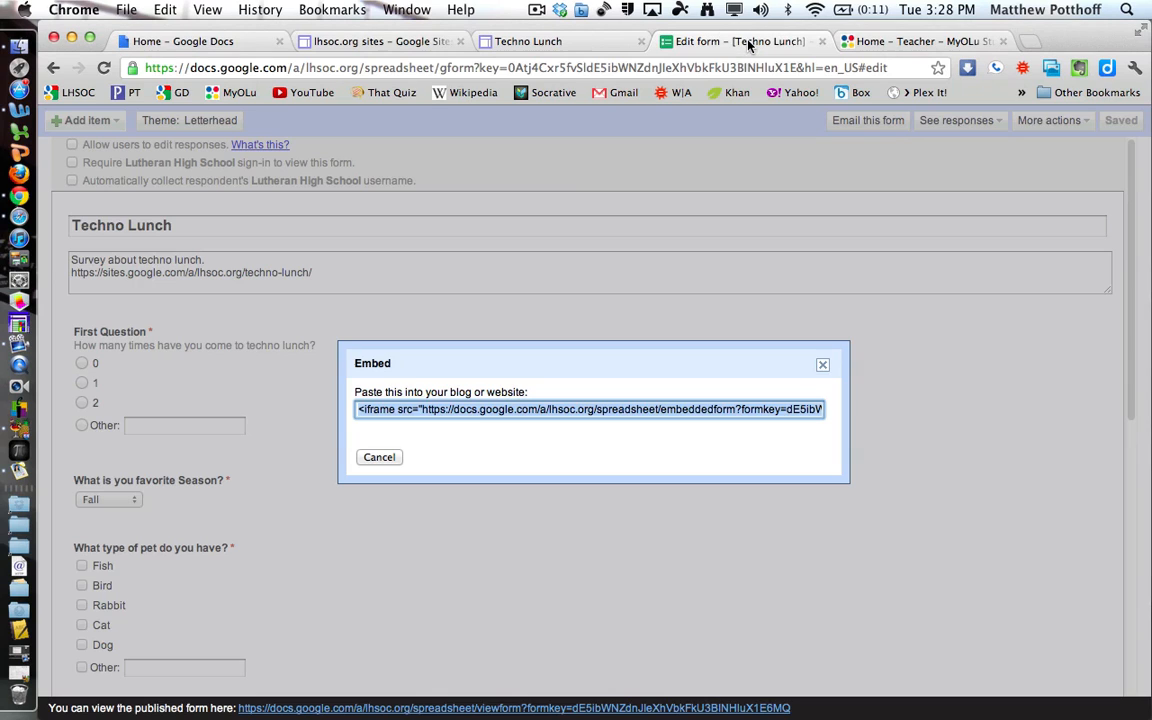
left_click(379, 458)
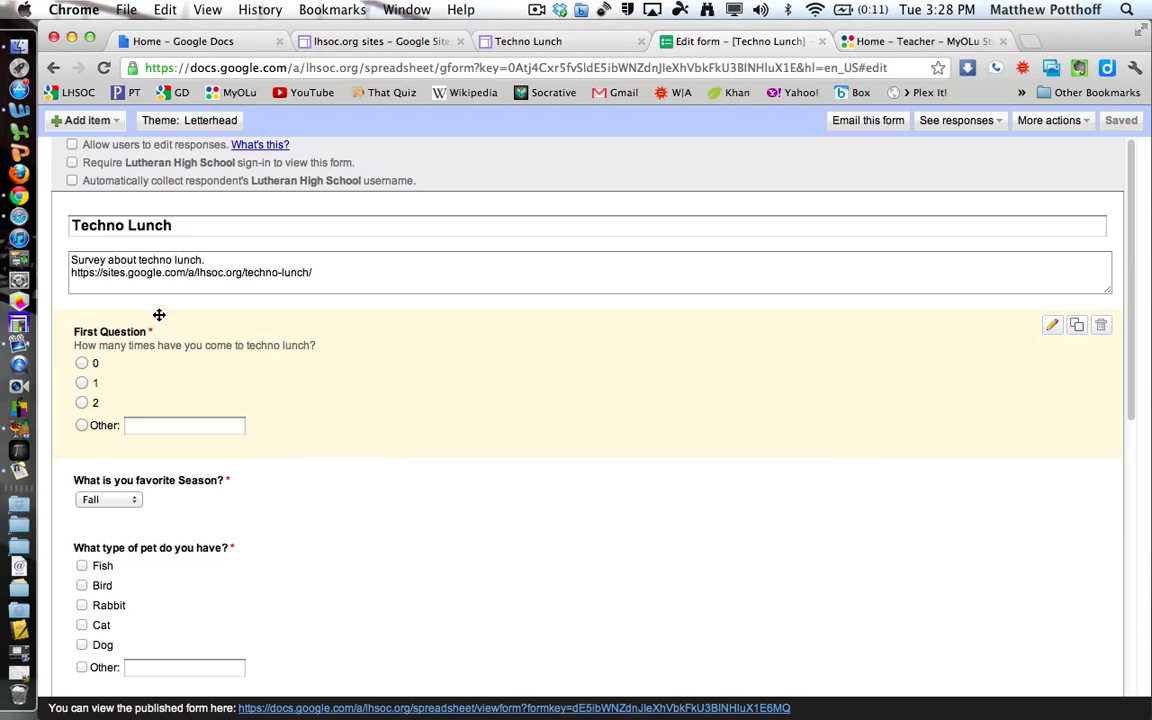
left_click(88, 120)
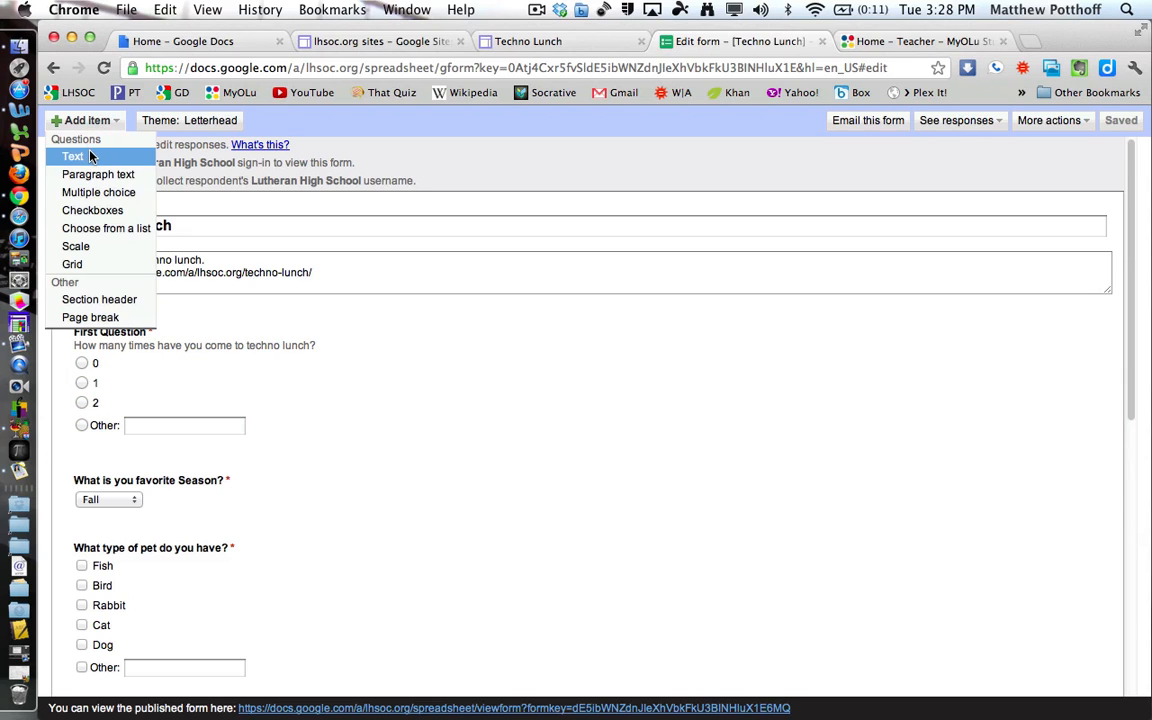
left_click(86, 160)
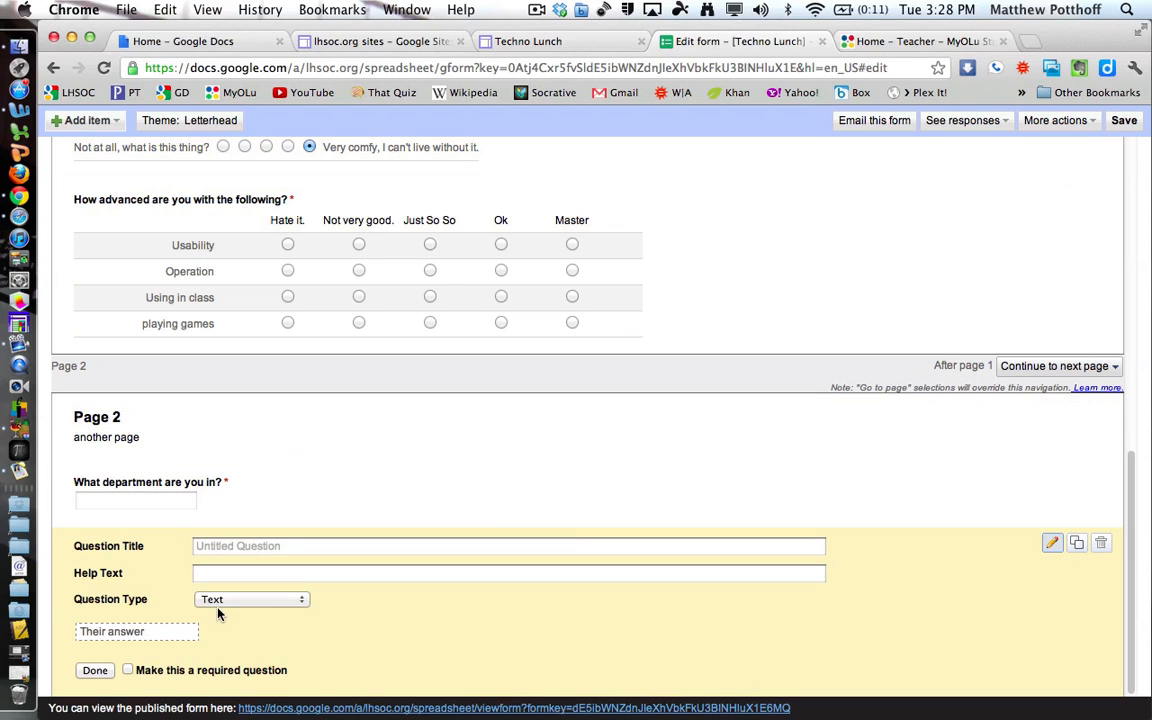
left_click_drag(427, 632, 440, 234)
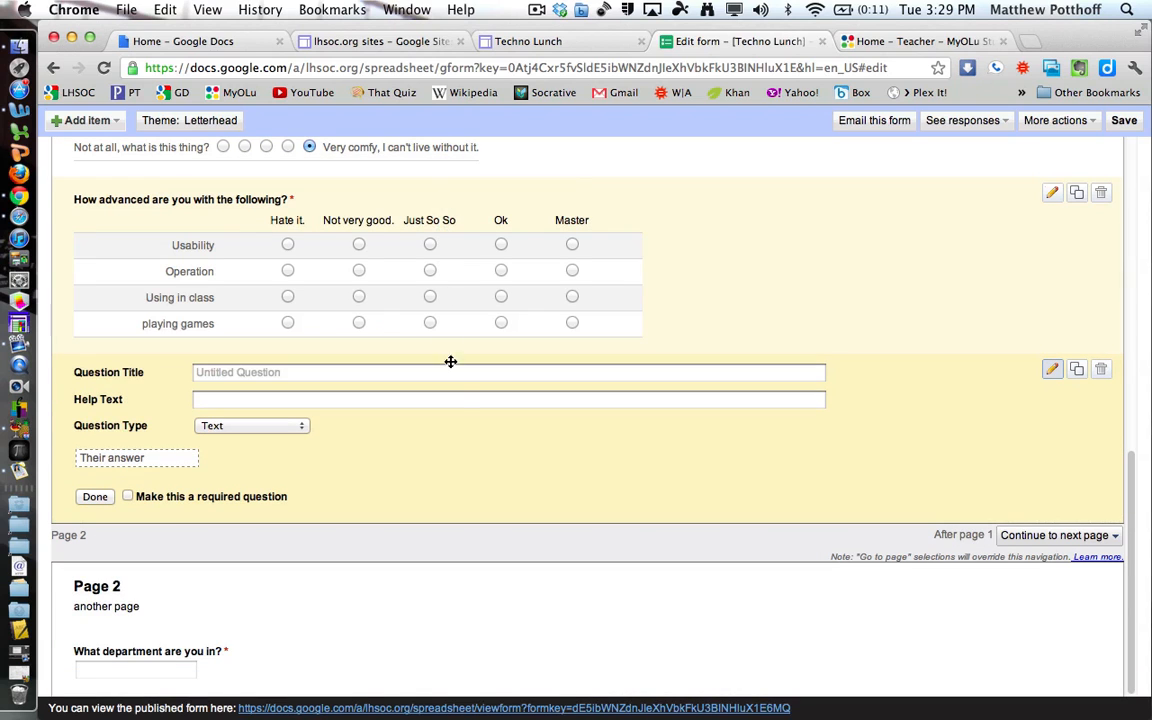
left_click_drag(483, 420, 545, 324)
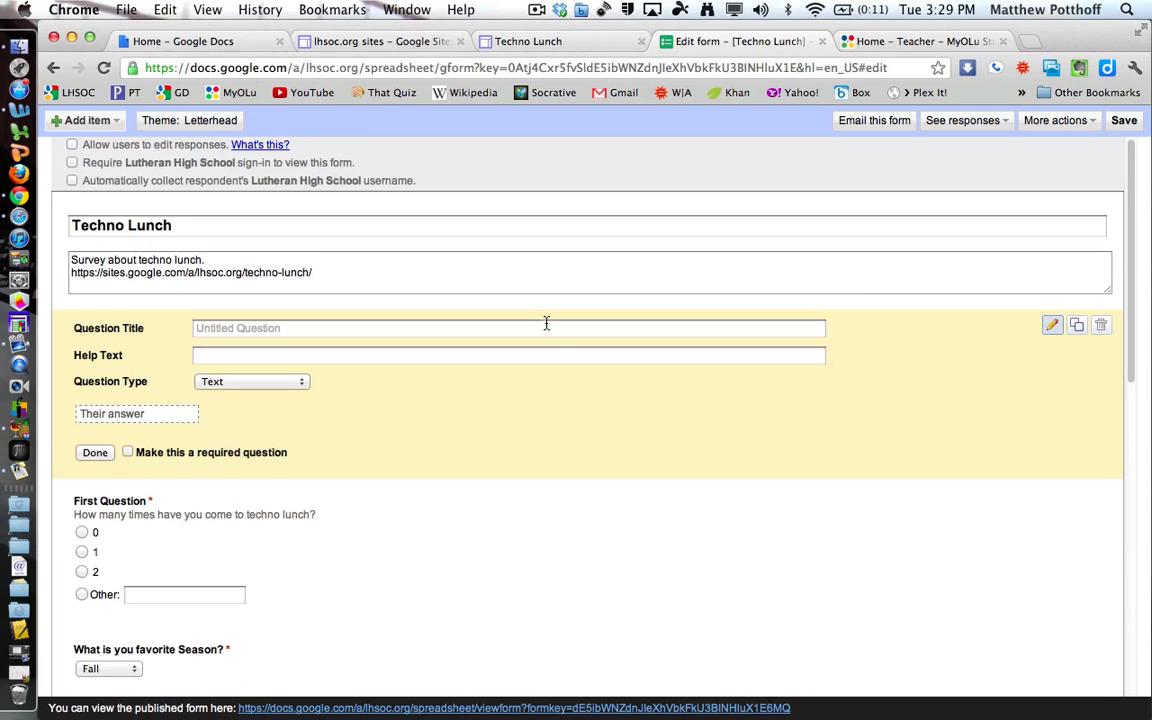
Title the question 'Name (Last, First)' and make it required.
left_click(310, 328)
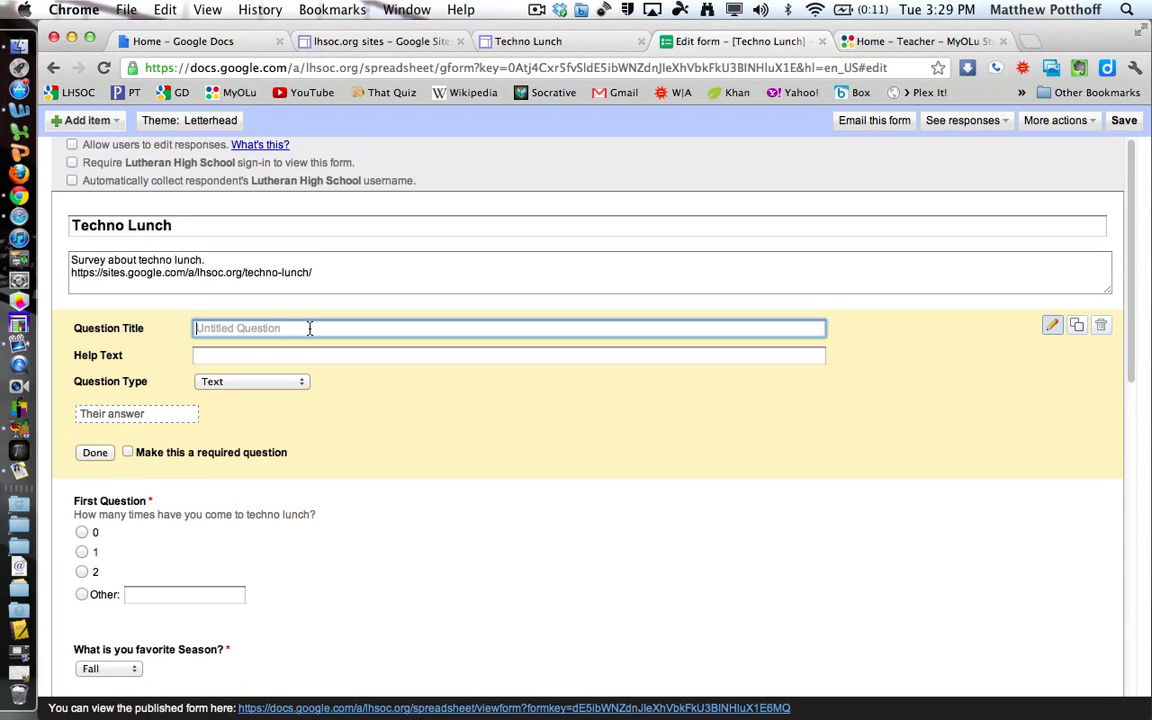
type("Name")
type("(Last, First)")
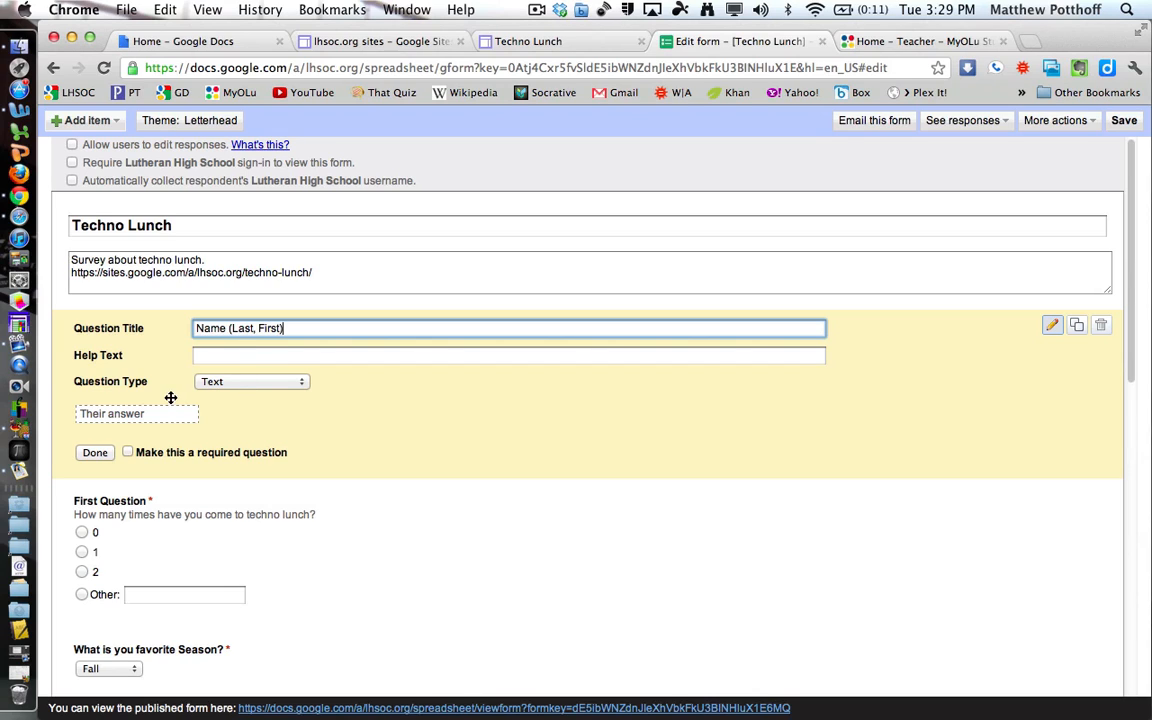
left_click(127, 452)
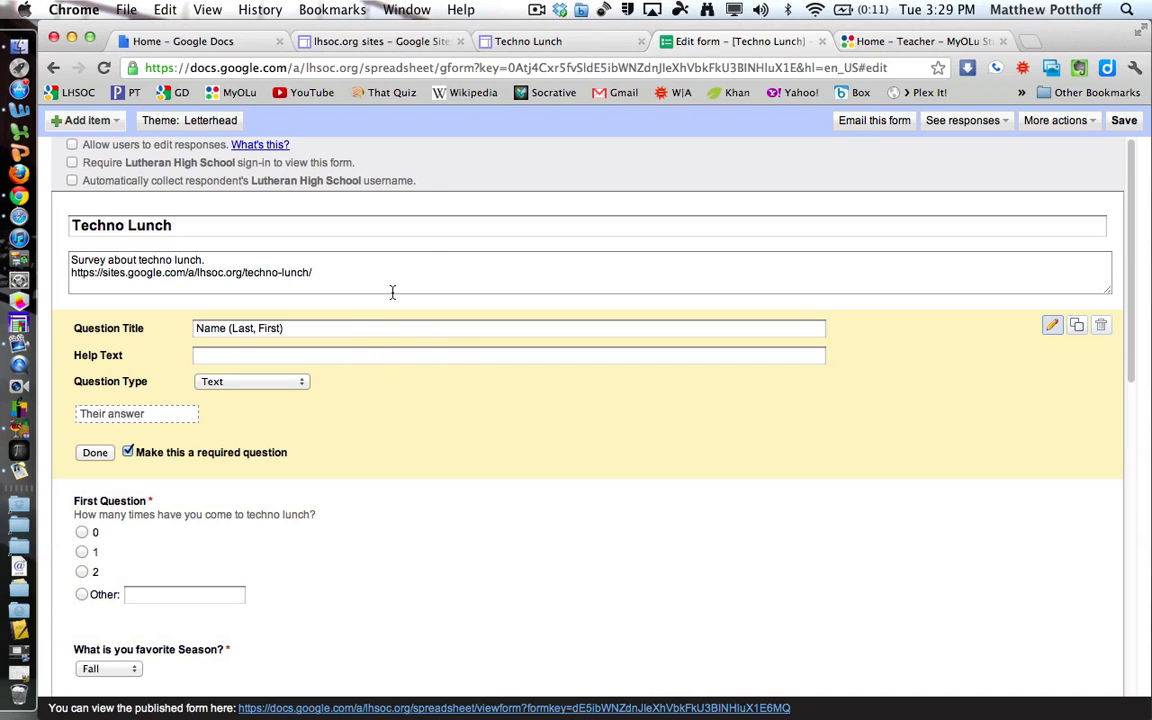
Edit the confirmation to read 'Your response has been recorded, now get to bed on time!' and save.
left_click(1025, 121)
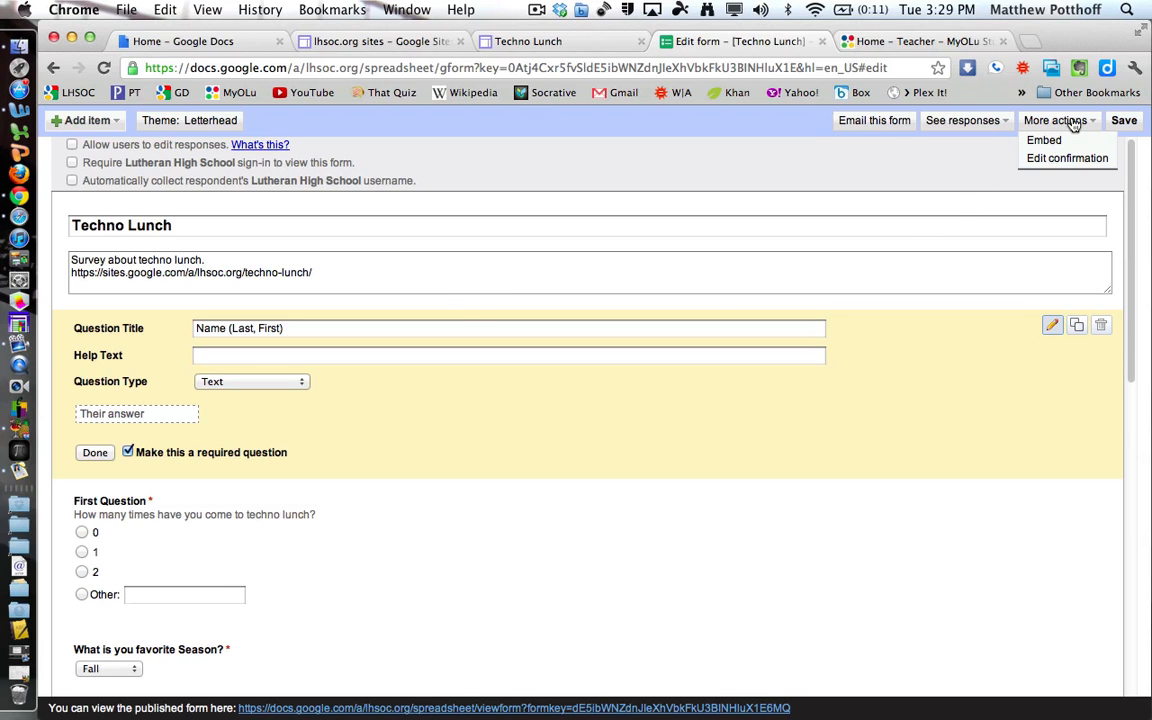
left_click(1063, 160)
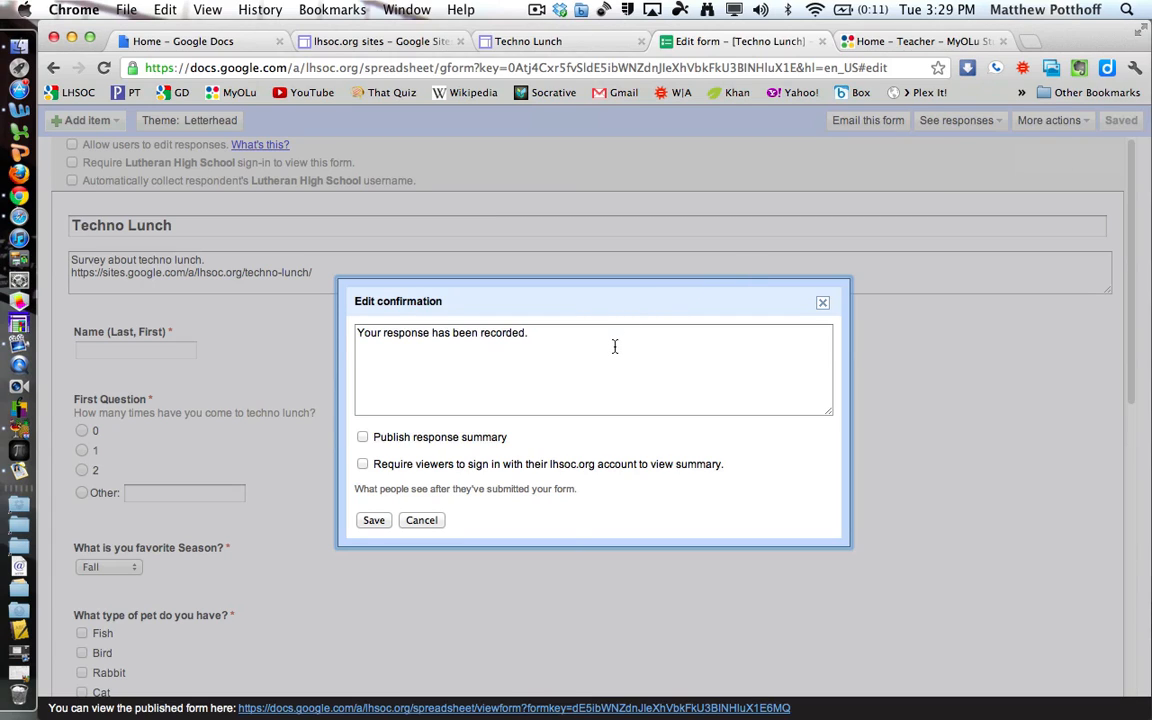
left_click(535, 336)
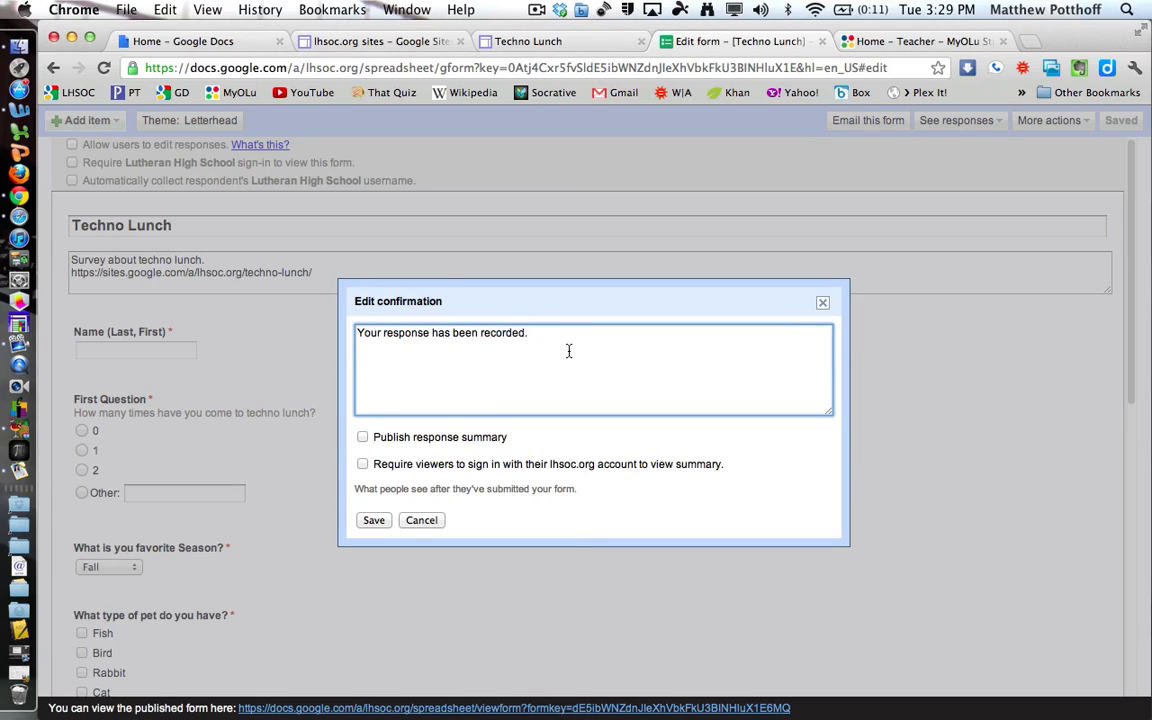
key("BackSpace")
type(", now get to bed on time!")
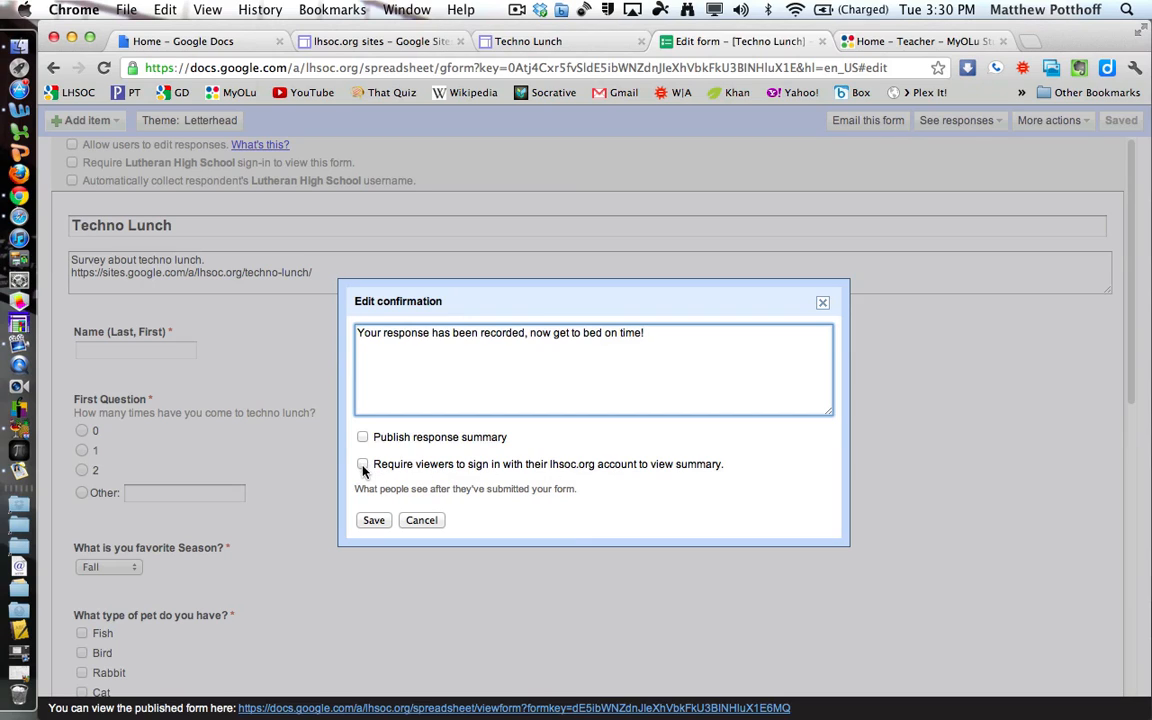
left_click(373, 521)
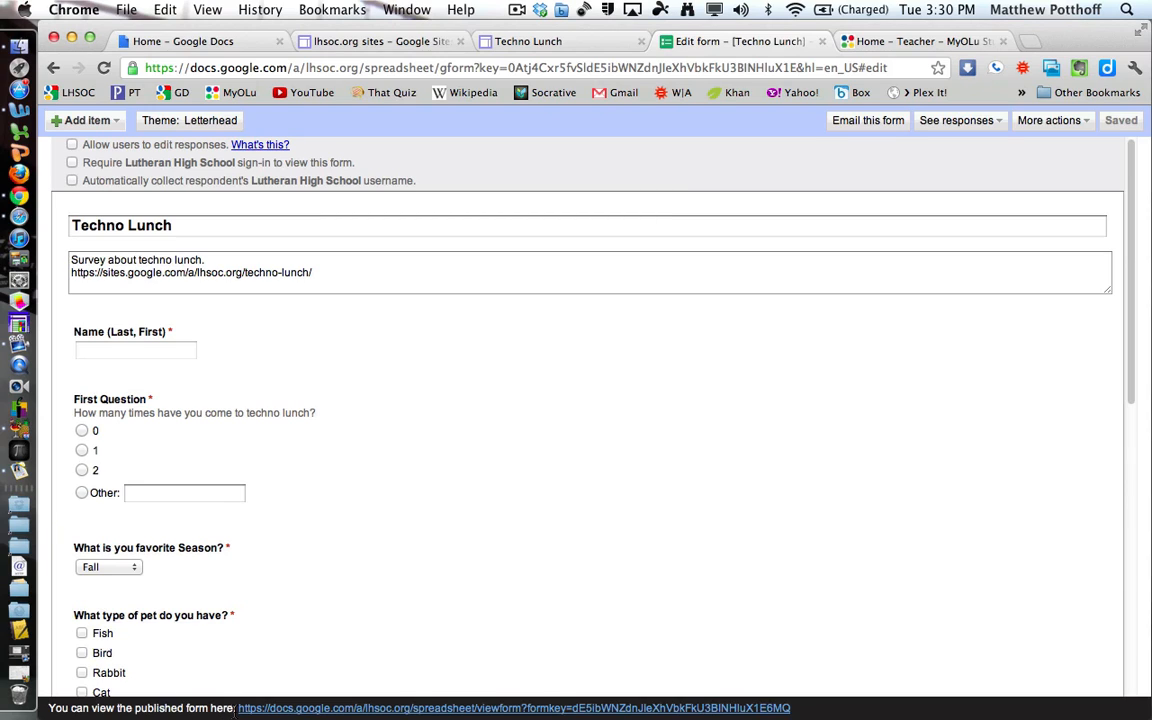
Open the live form, enter the respondent's name, and answer First Question with a custom Other answer.
left_click(323, 713)
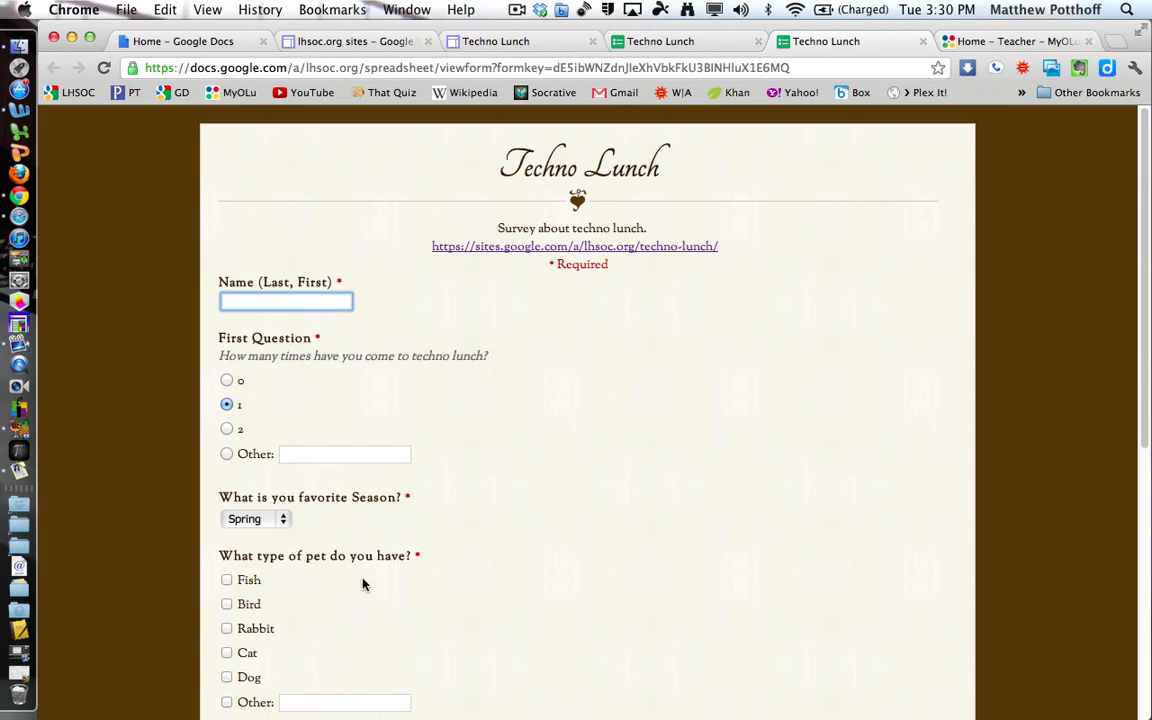
scroll(585, 572, "down", 5)
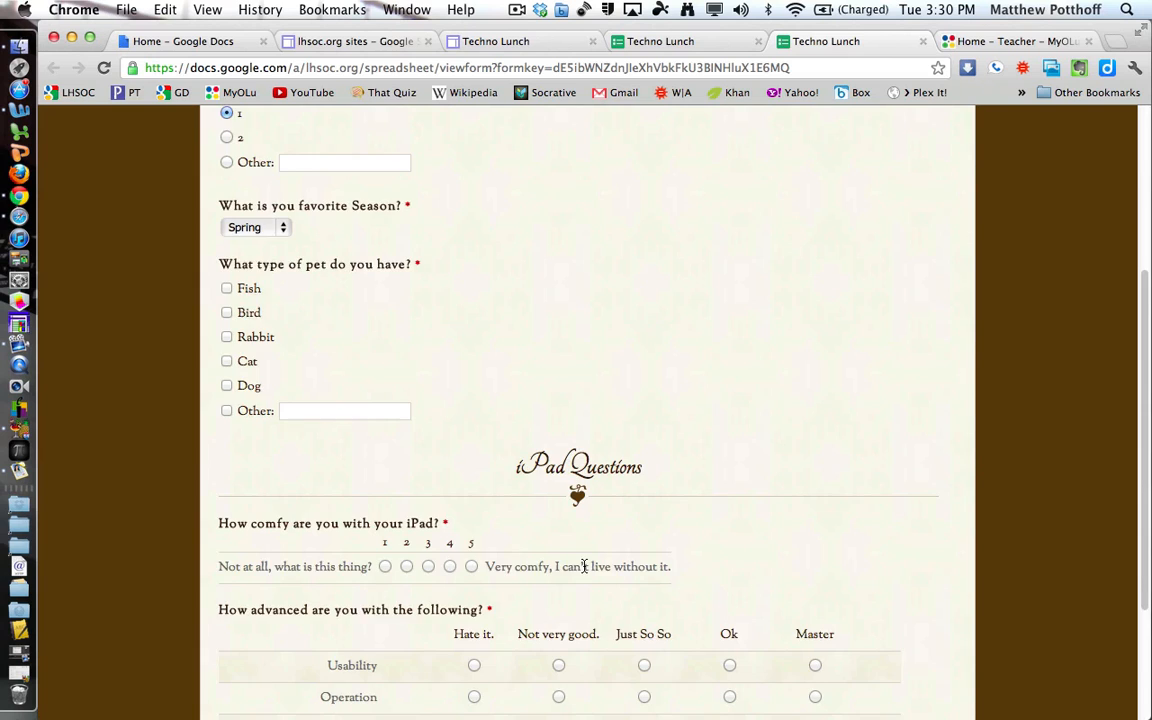
scroll(585, 572, "down", 3)
scroll(585, 572, "down", 1)
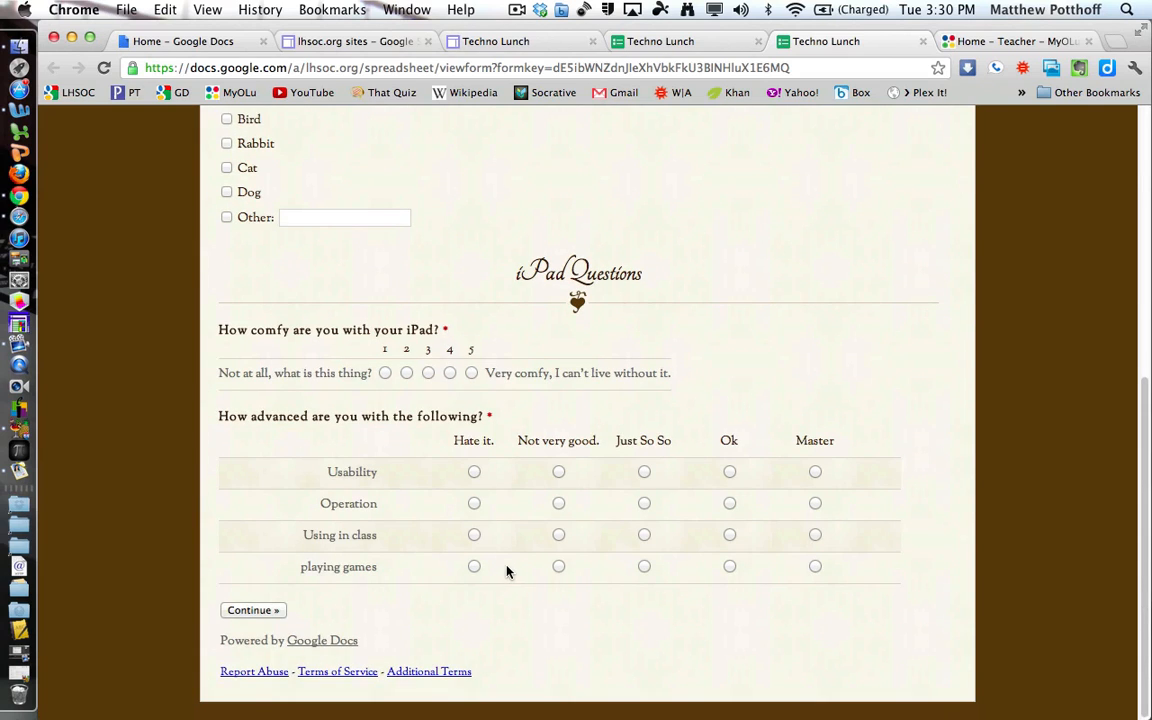
scroll(505, 571, "up", 10)
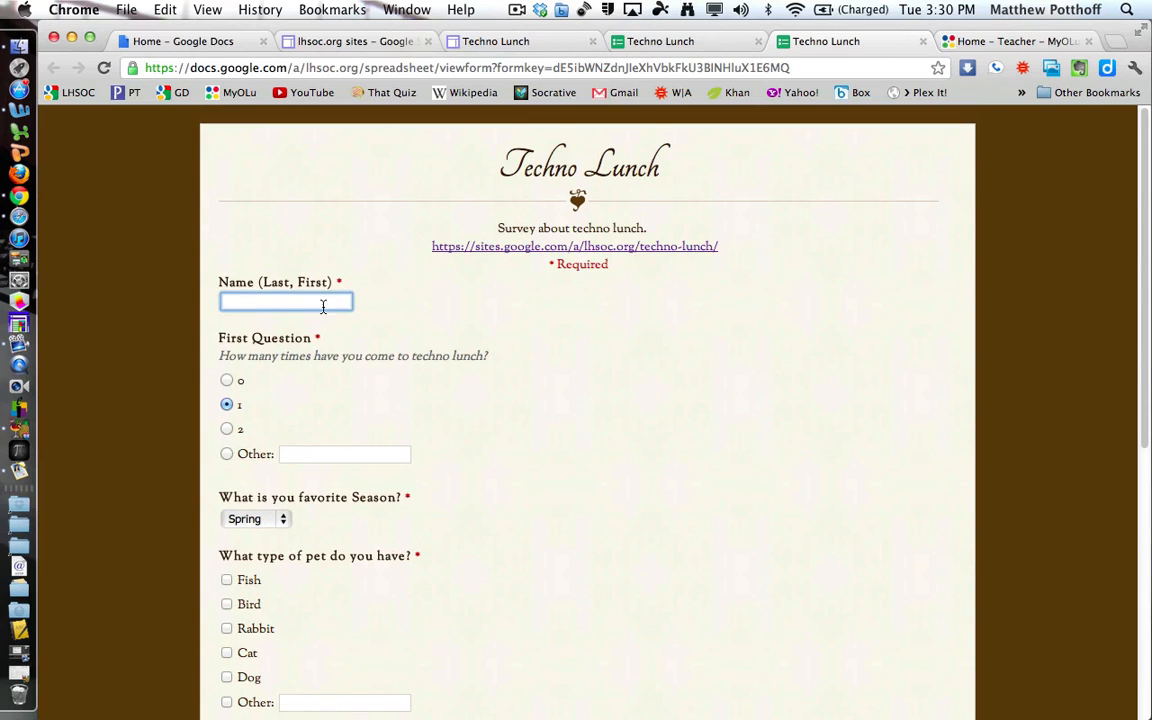
left_click(226, 454)
left_click(292, 455)
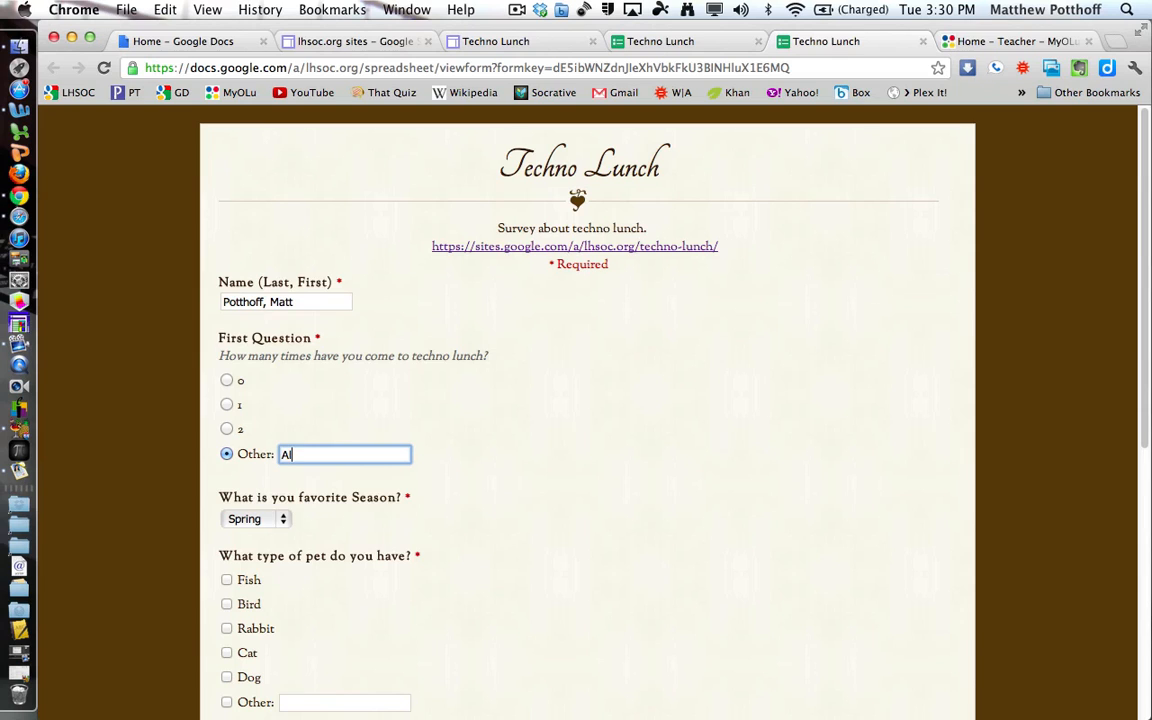
type("f them")
Choose Summer as the favourite season and tick Rabbit and Dog as pets.
left_click(276, 520)
left_click(267, 544)
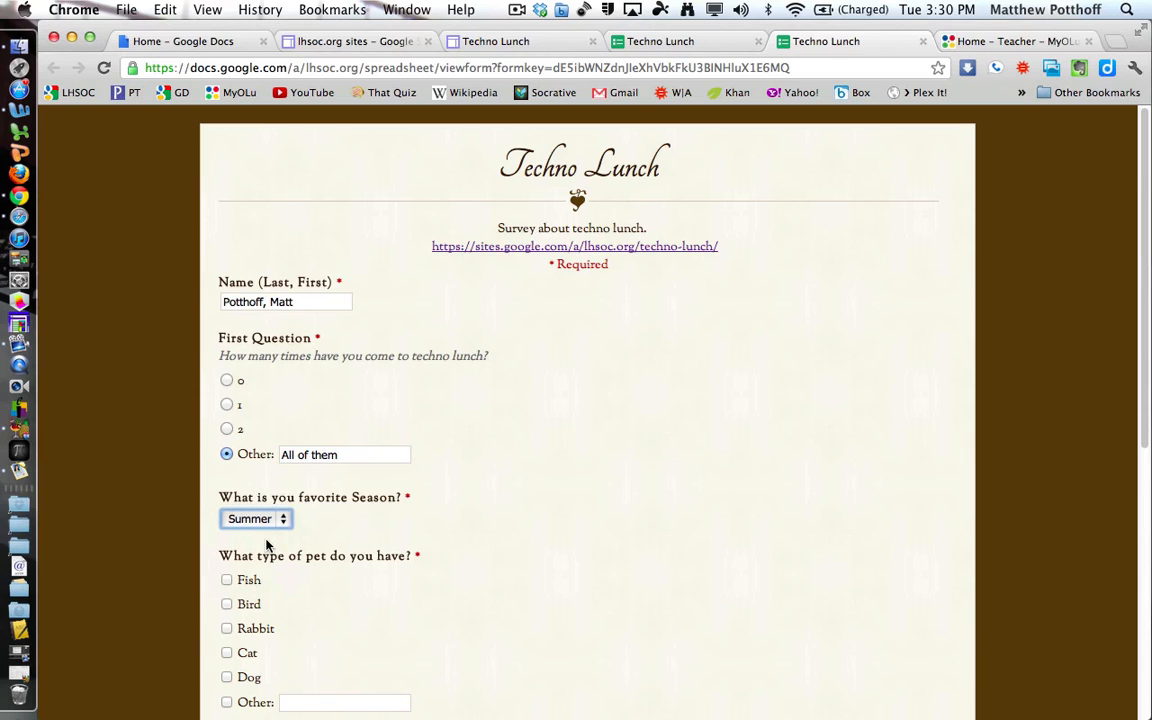
scroll(471, 550, "down", 5)
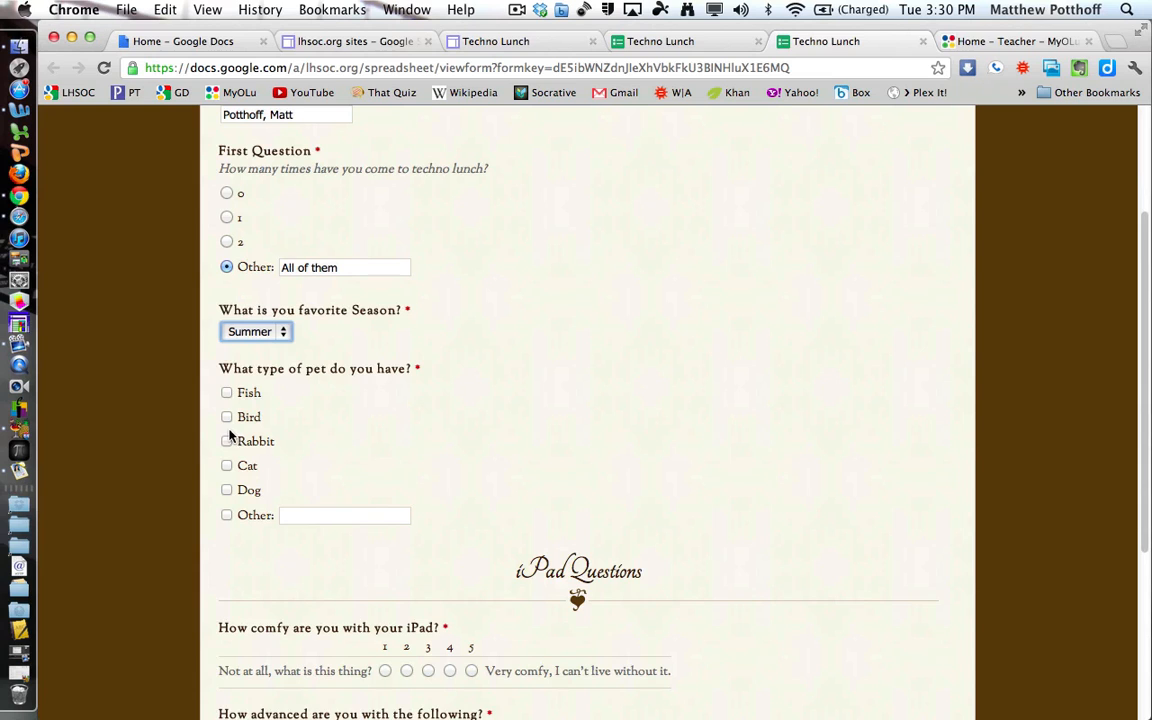
left_click(227, 441)
left_click(227, 490)
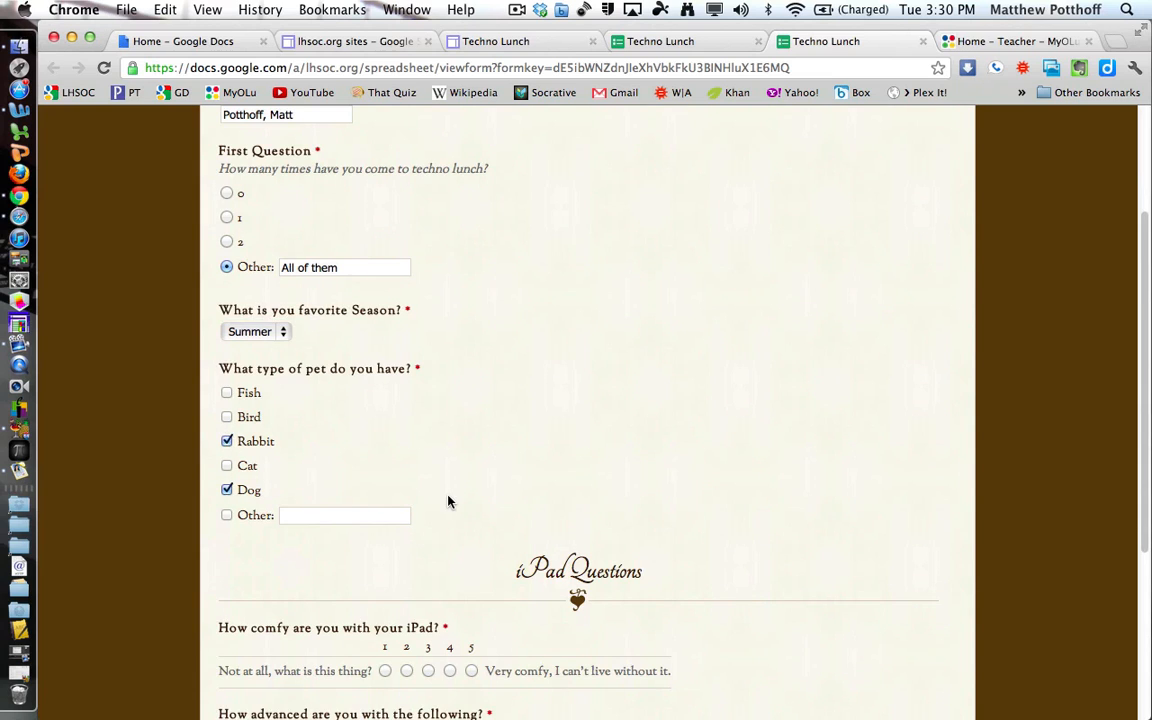
scroll(449, 503, "down", 4)
scroll(449, 503, "down", 3)
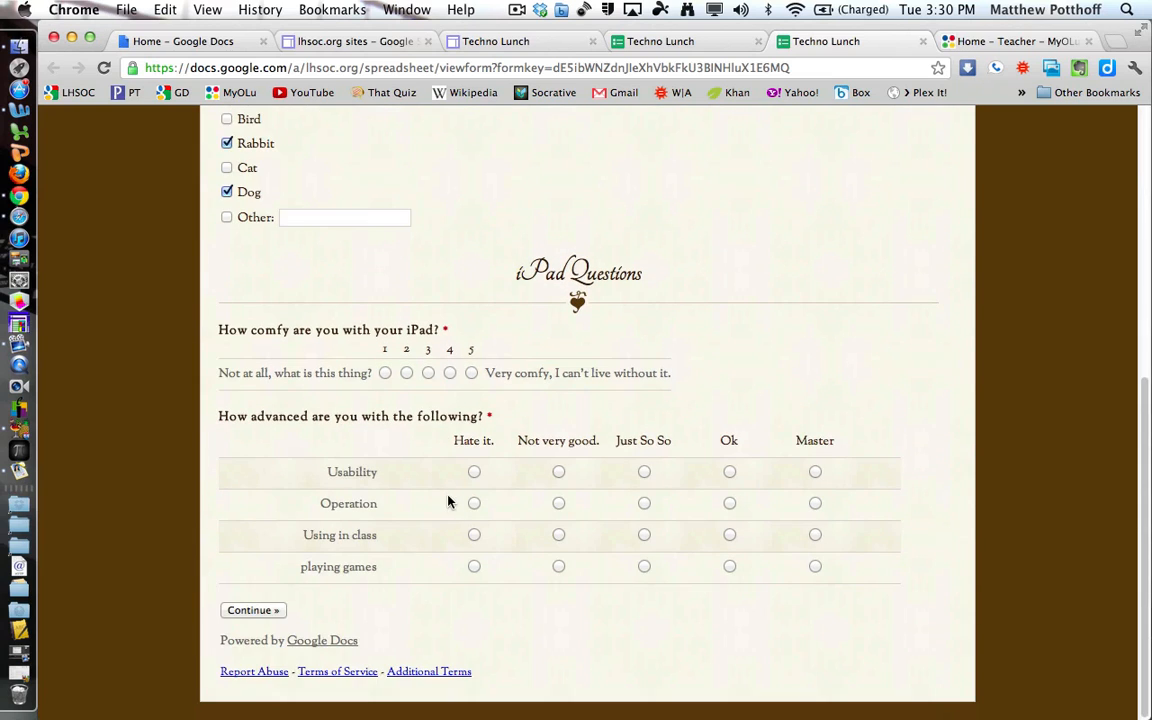
Rate iPad comfort 5, answer the grid Ok, Master, Ok, Not very good, and continue.
left_click(471, 373)
left_click(730, 473)
left_click(815, 504)
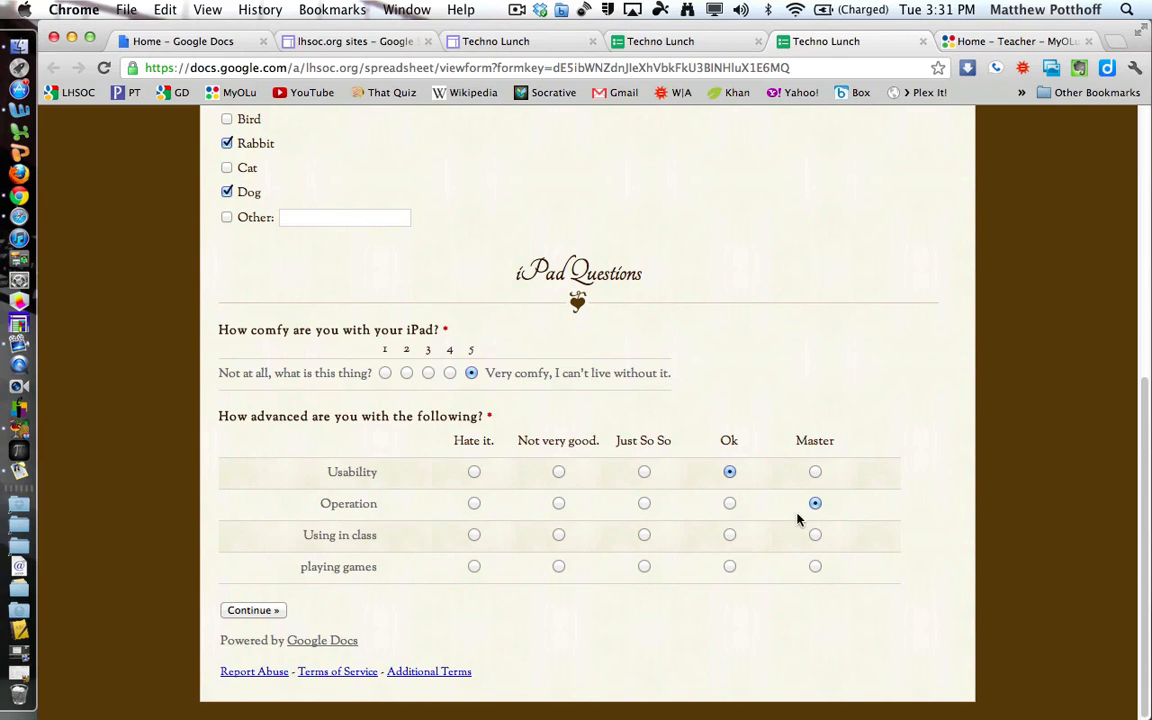
left_click(730, 536)
left_click(559, 566)
left_click(262, 612)
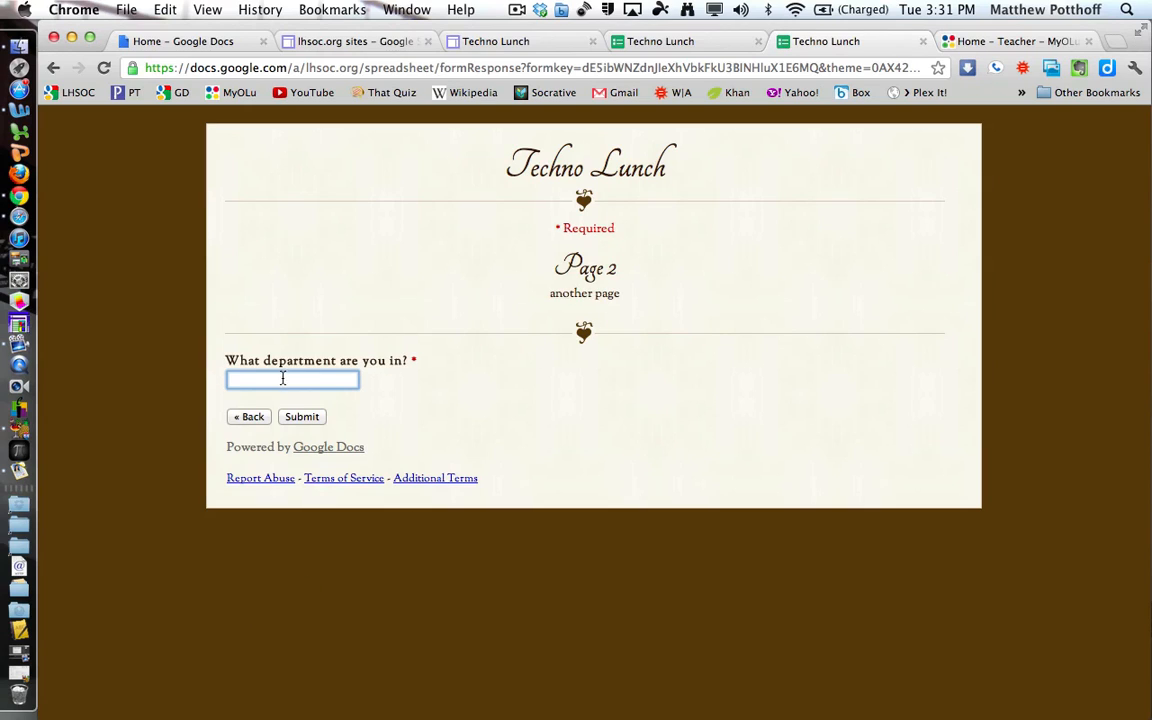
Enter Mathematics as the department and submit the test response.
type("Mathematics")
left_click(302, 418)
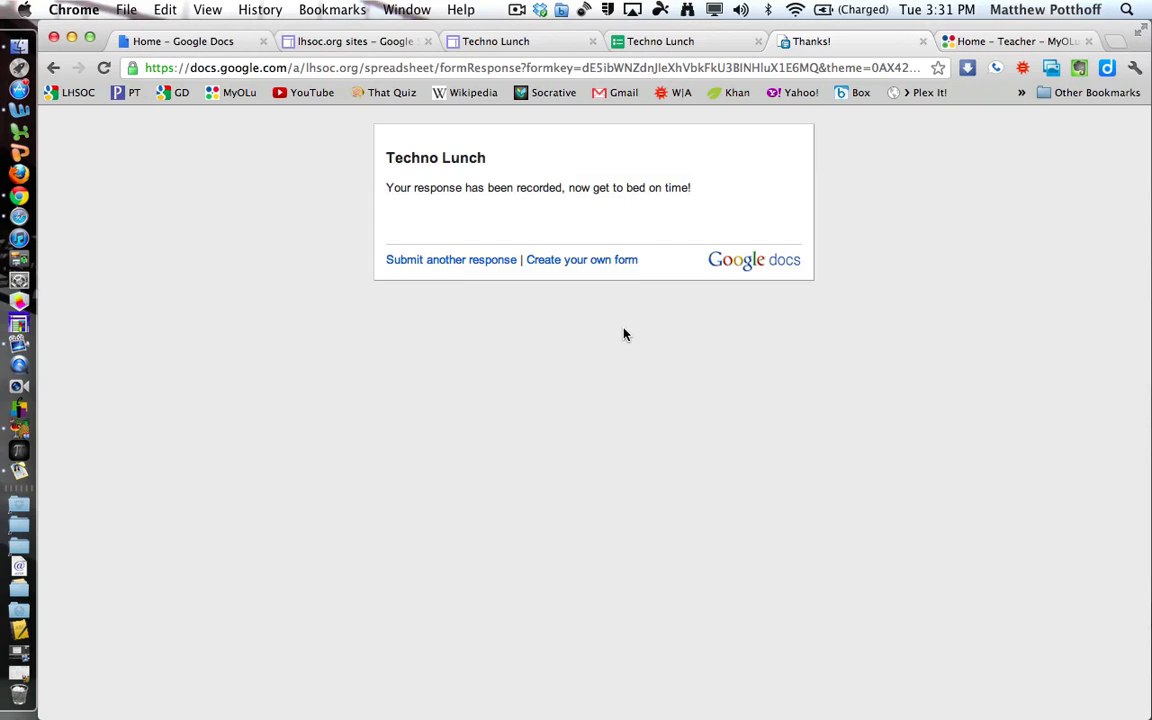
Open the Techno Lunch response spreadsheet and check the row 2 timestamp, 4/17/2012 15:31:23.
left_click(225, 42)
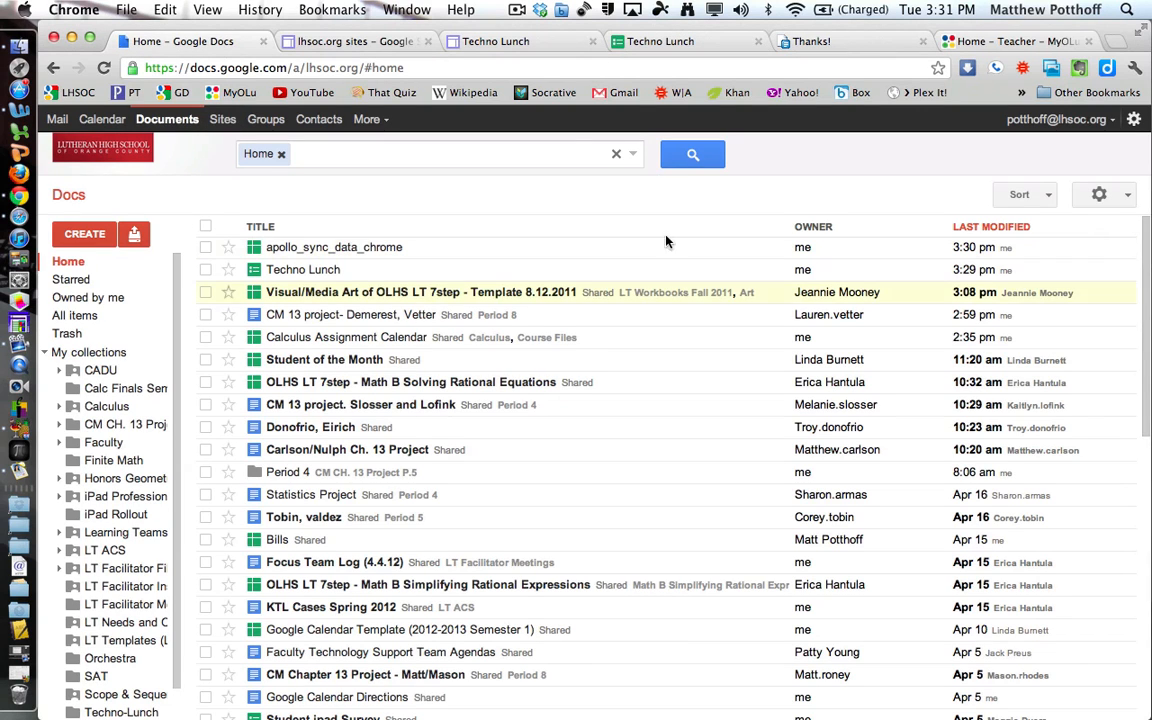
left_click(308, 272)
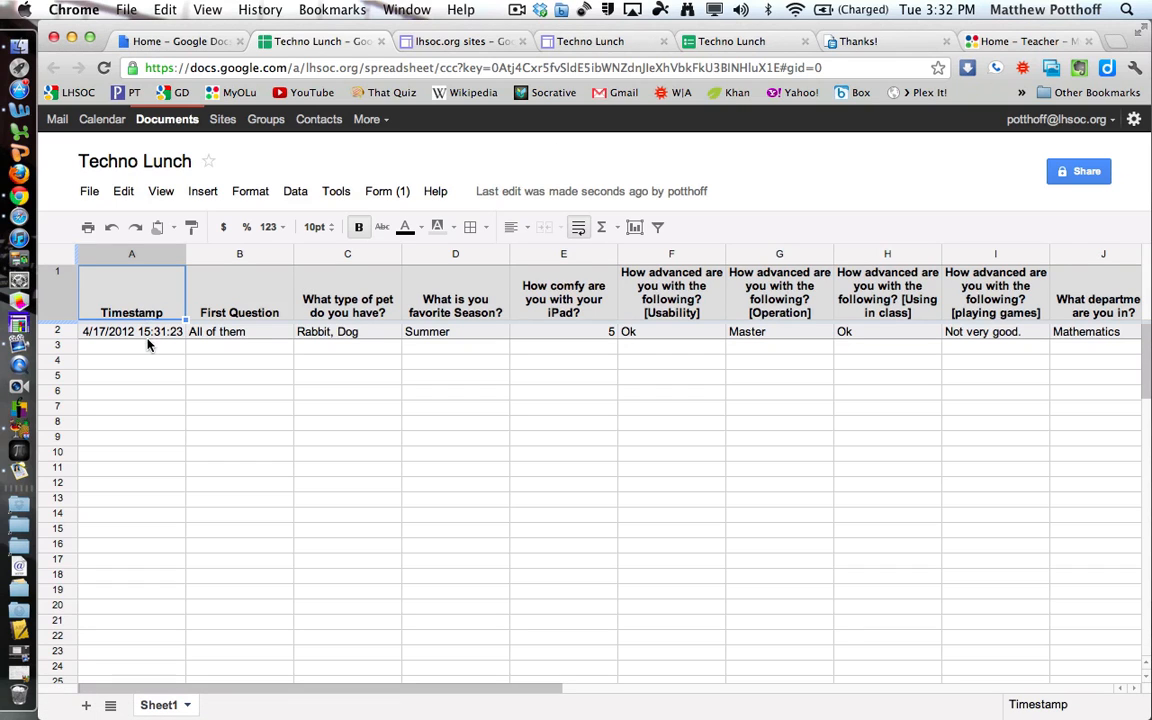
left_click(130, 333)
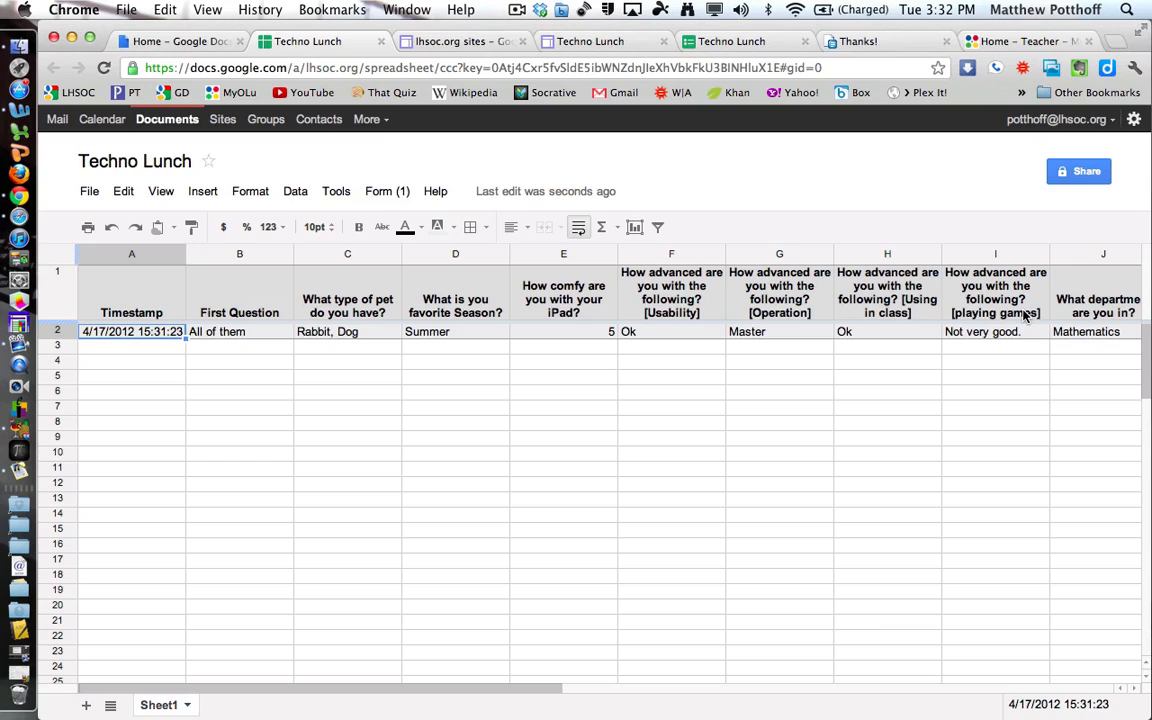
Review the test answers in cells B2 through H2, scrolling across to see all columns.
left_click(250, 332)
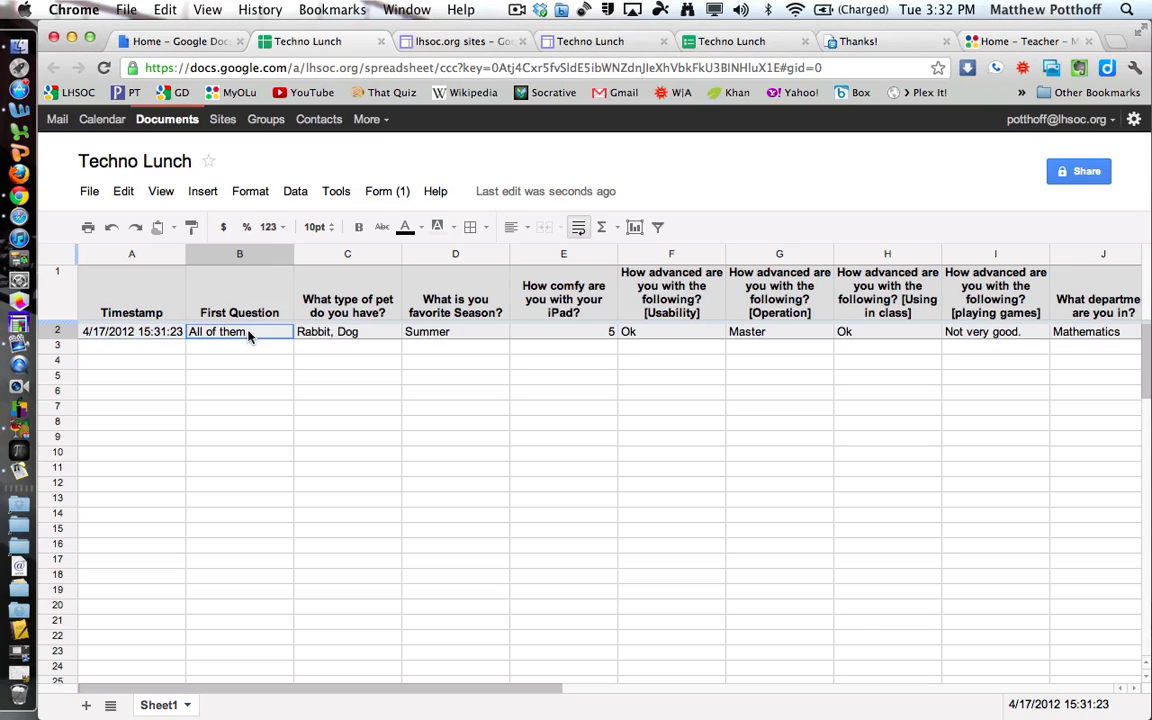
left_click(335, 336)
left_click(500, 336)
left_click(590, 334)
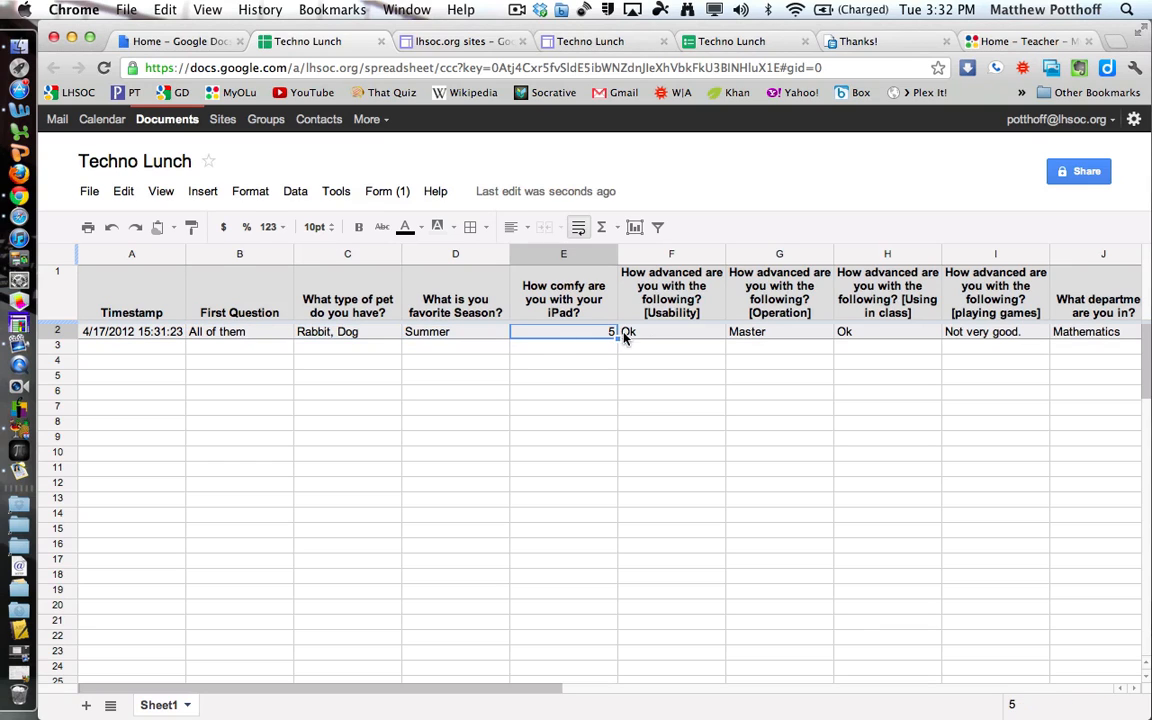
left_click(655, 338)
left_click(761, 332)
left_click(874, 334)
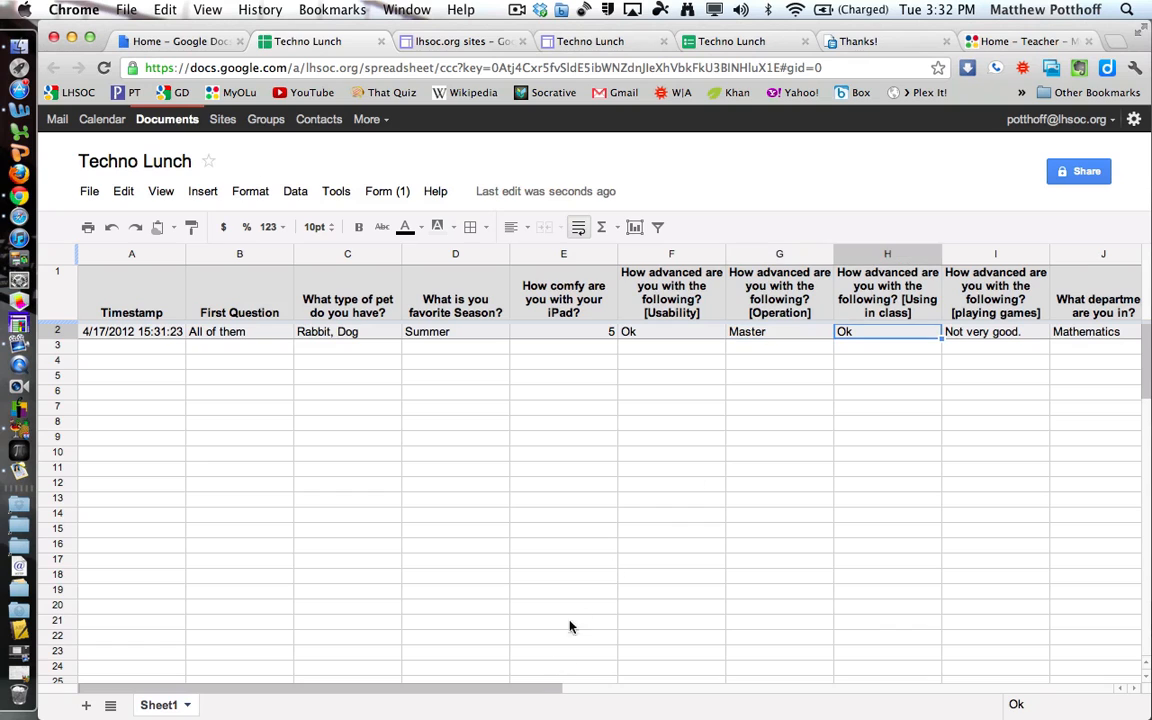
left_click_drag(538, 690, 661, 694)
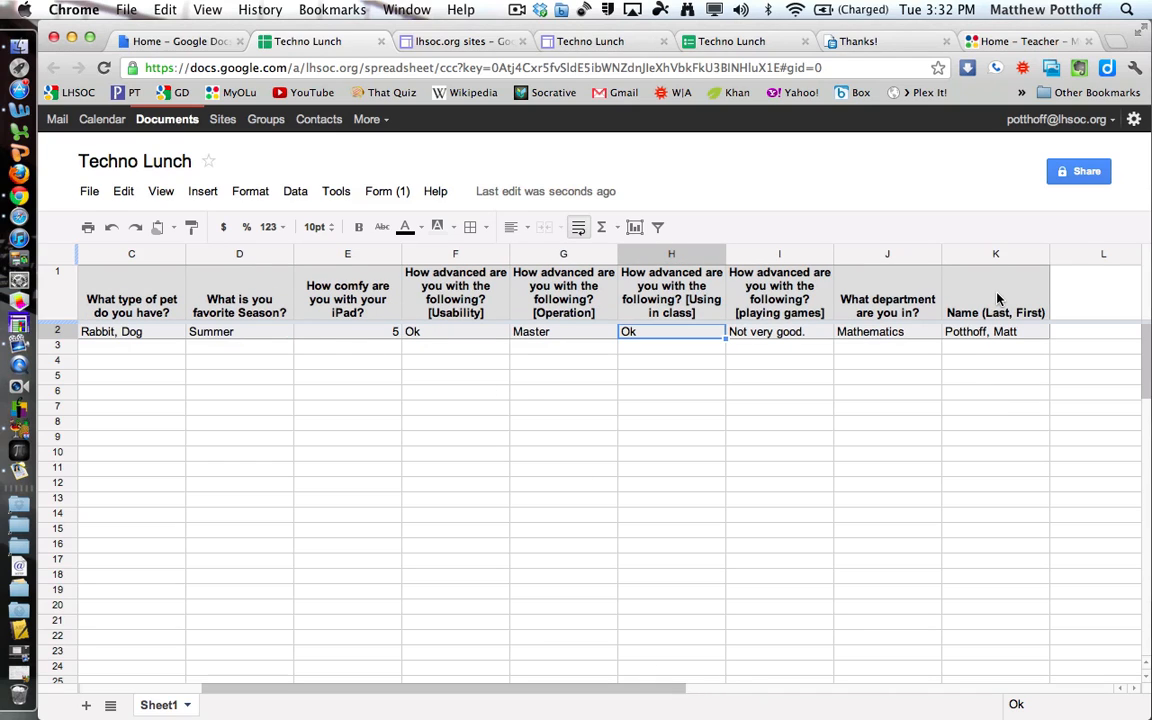
mouse_move(689, 689)
left_mouse_down()
mouse_move(535, 692)
mouse_move(681, 689)
left_mouse_up()
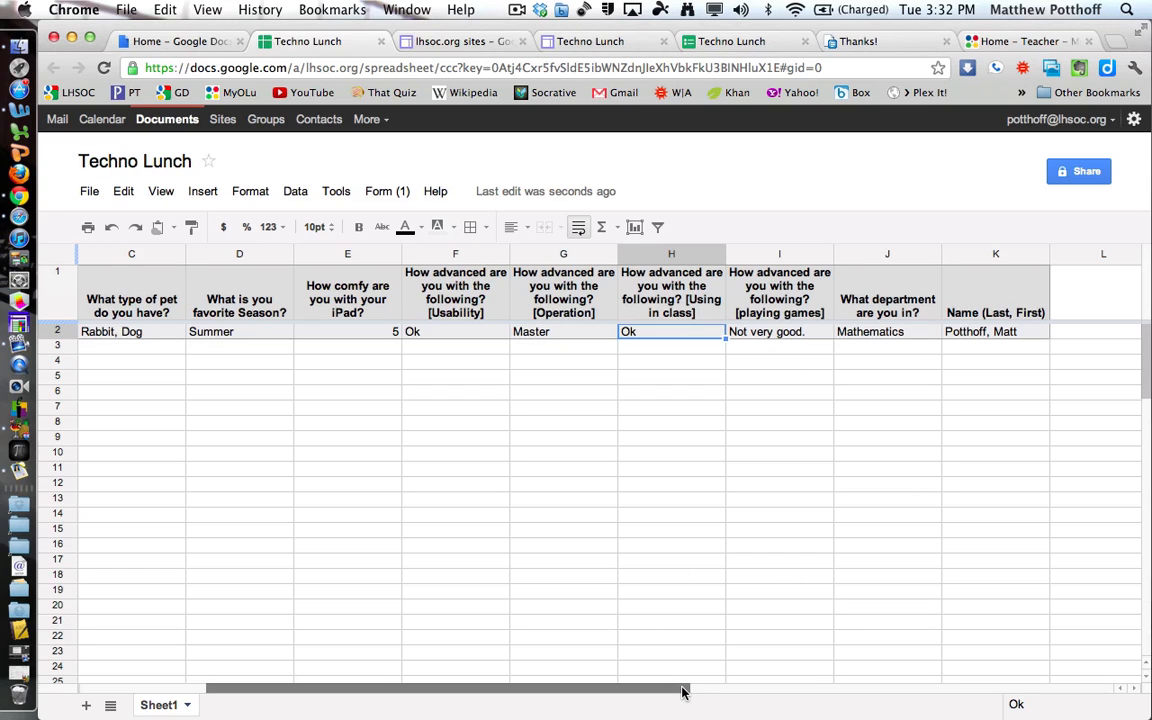
left_click_drag(689, 693, 561, 696)
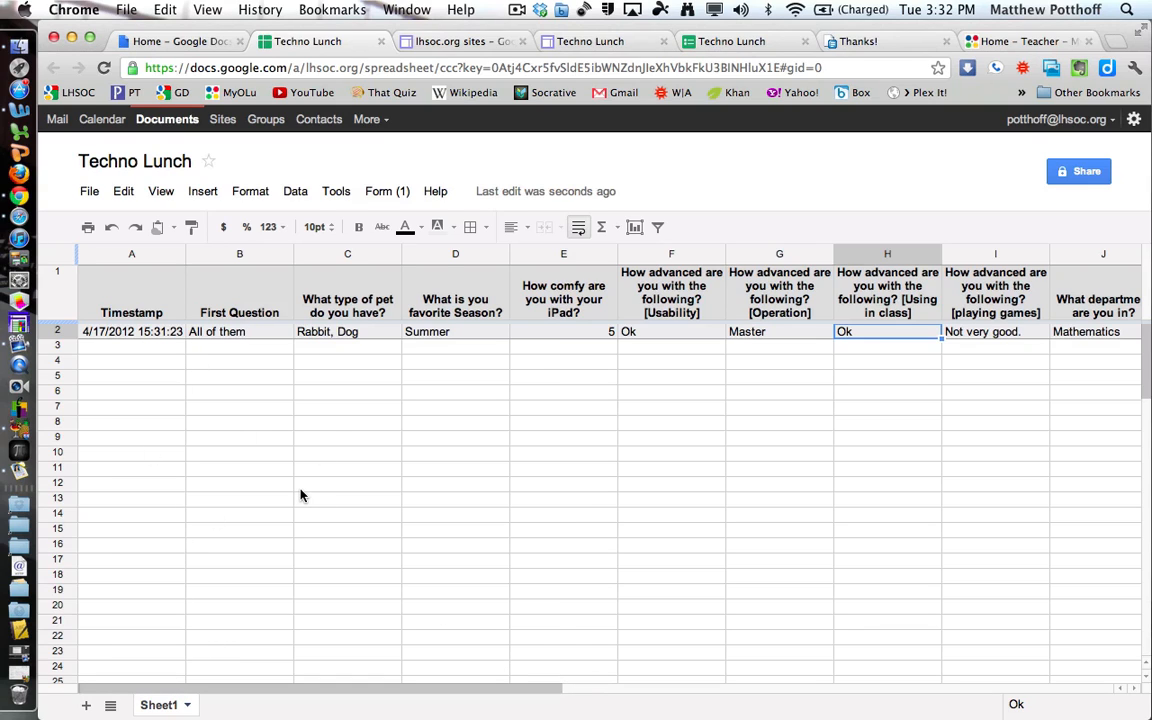
left_click(387, 193)
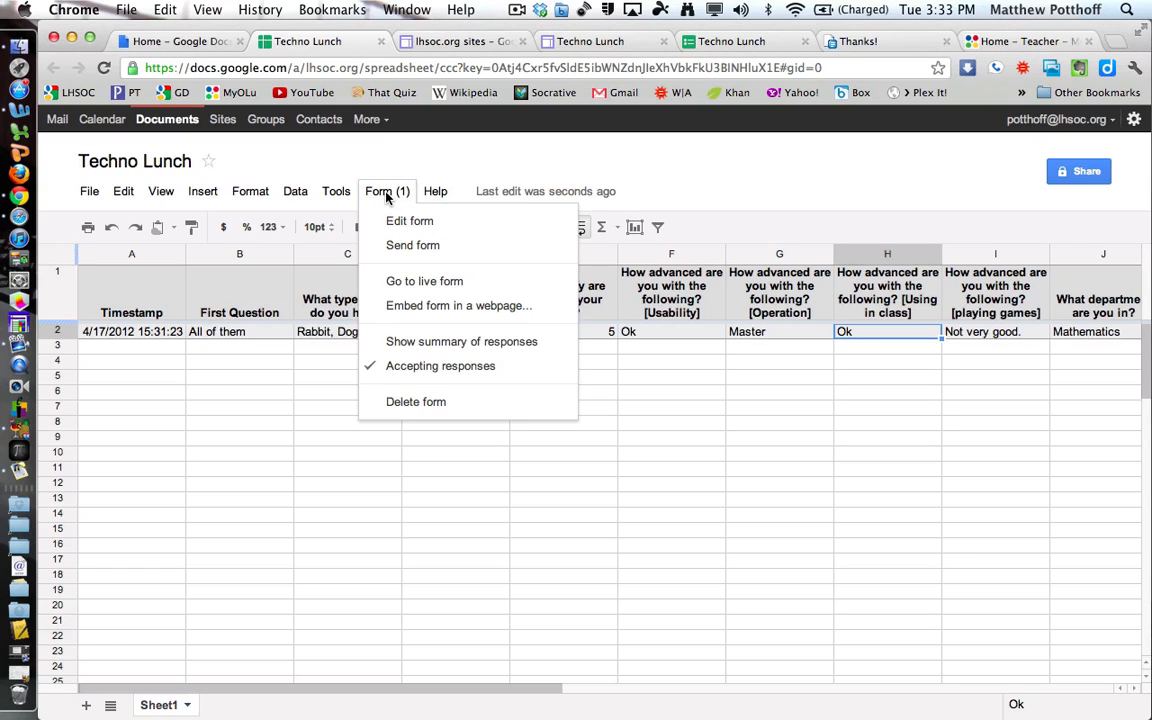
left_click(427, 223)
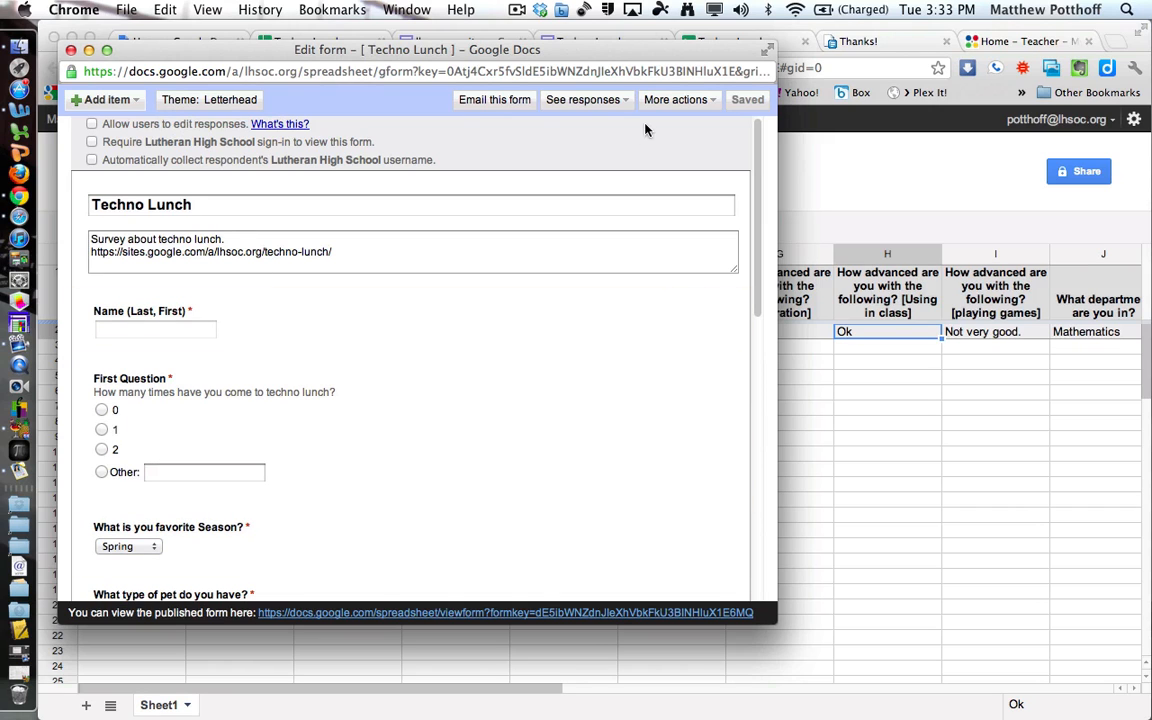
left_click(70, 50)
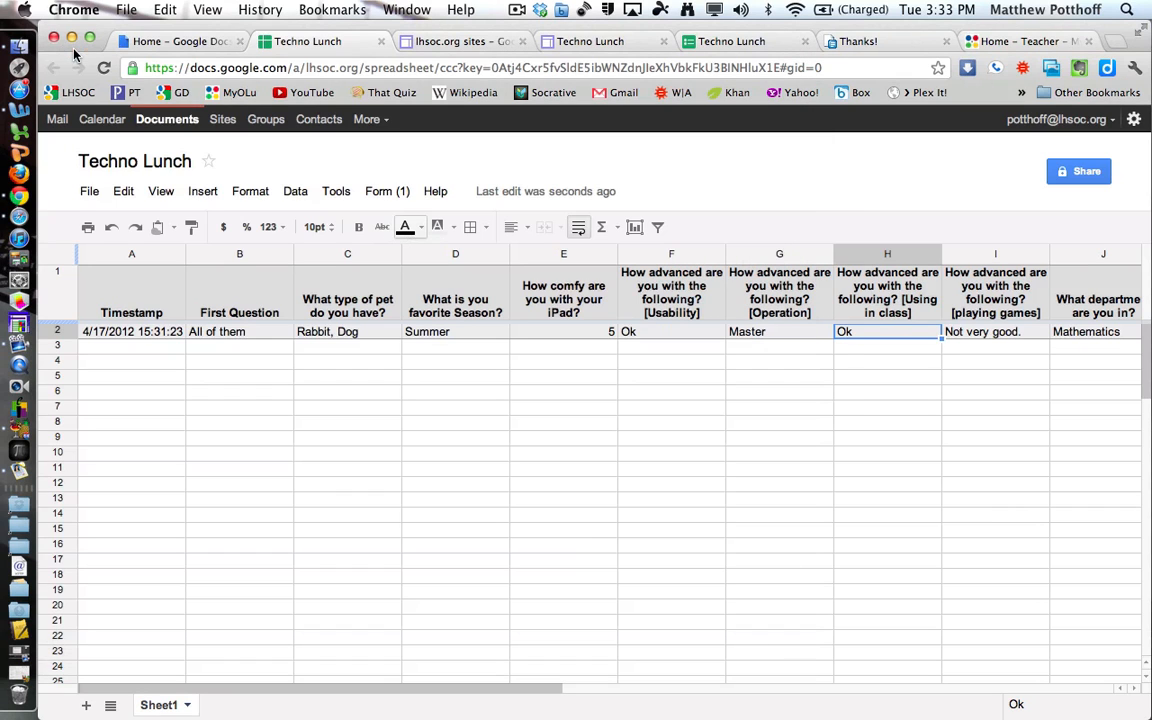
left_click(388, 191)
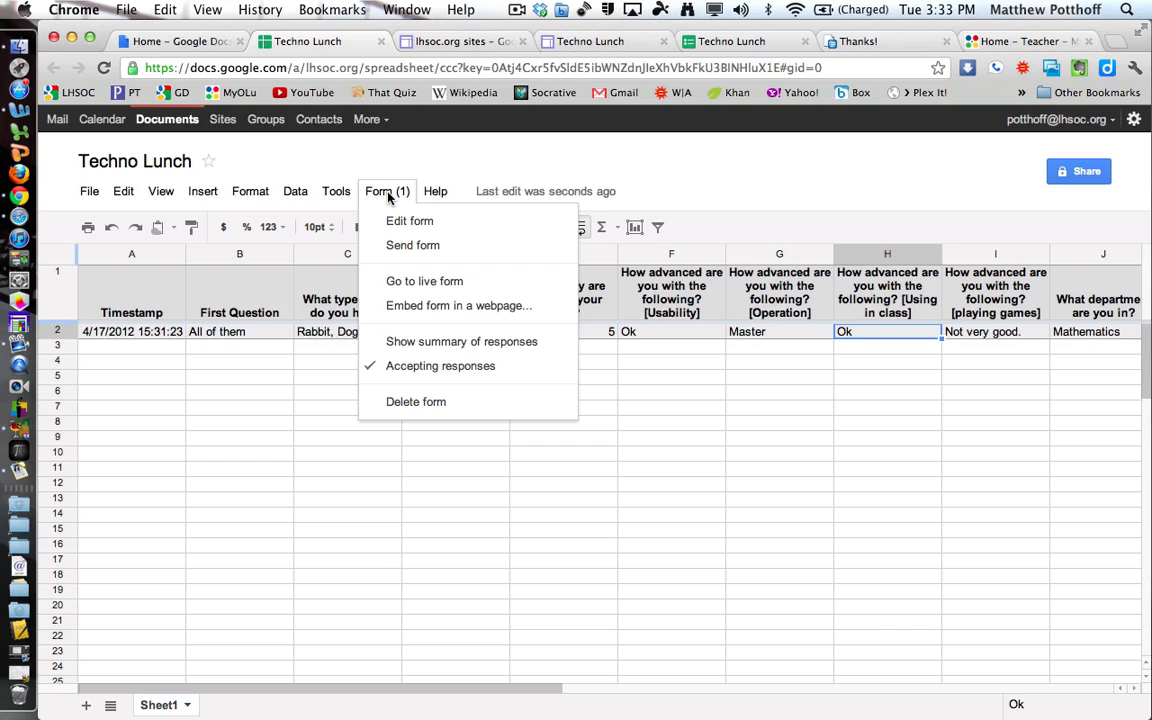
left_click(437, 250)
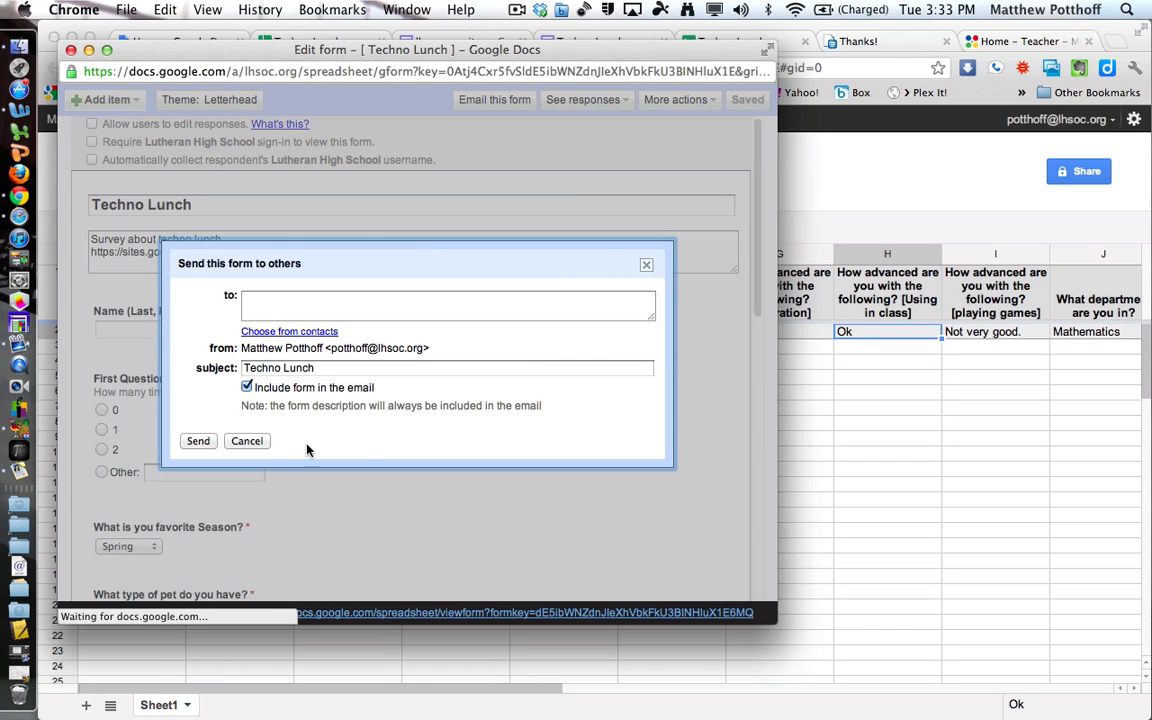
left_click(250, 443)
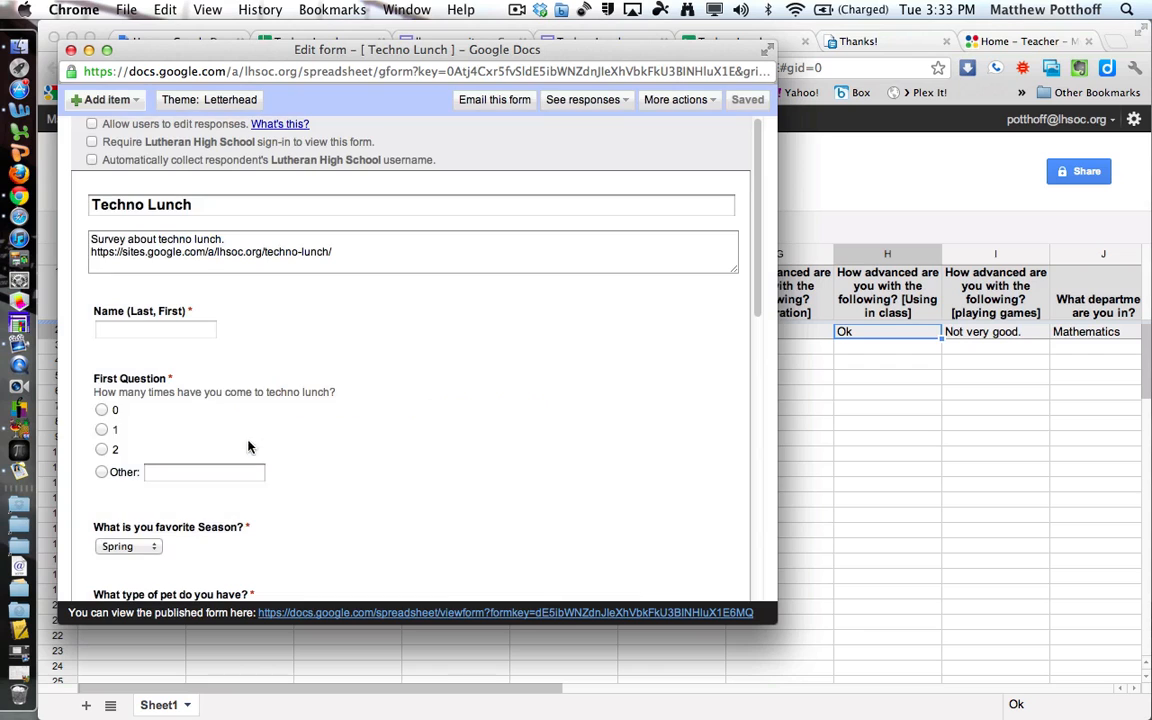
left_click(71, 50)
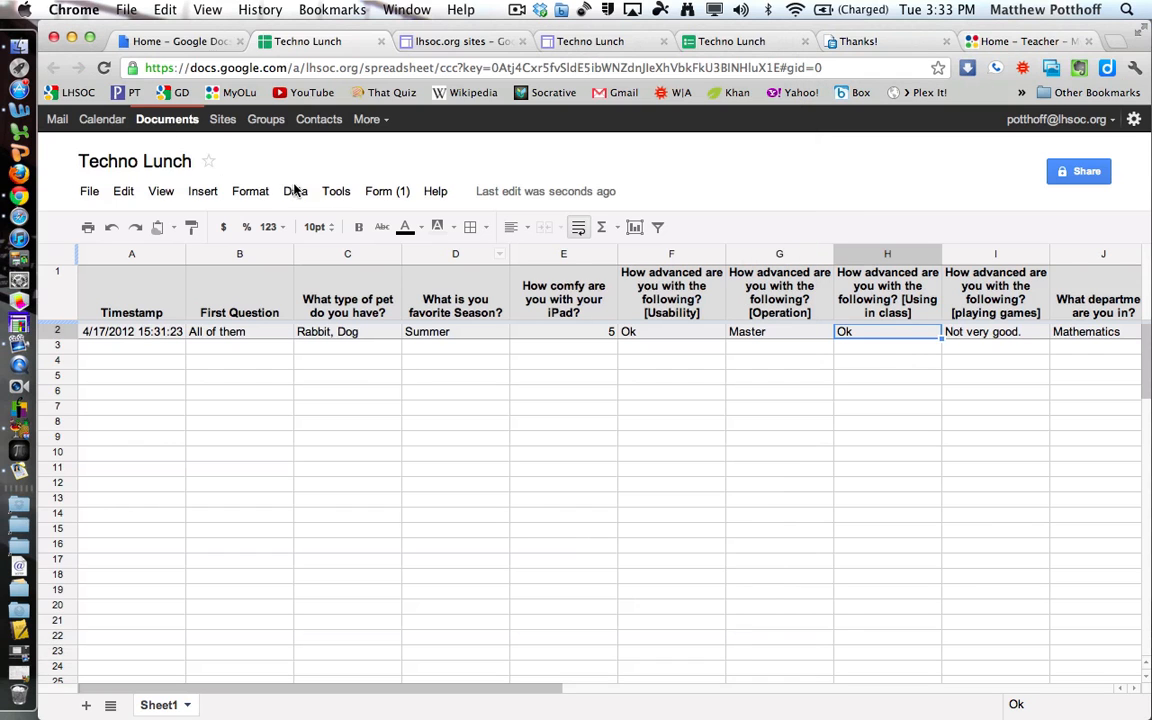
left_click(389, 193)
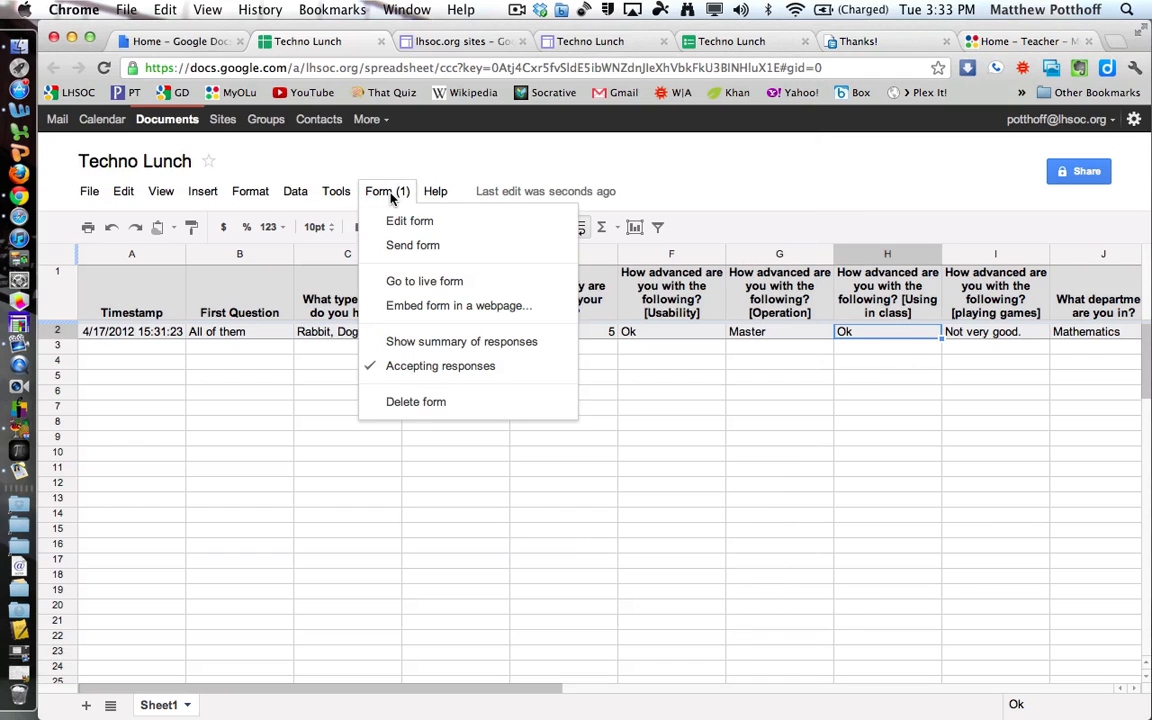
Open the live Techno Lunch form in a new tab and select its web address.
left_click(437, 283)
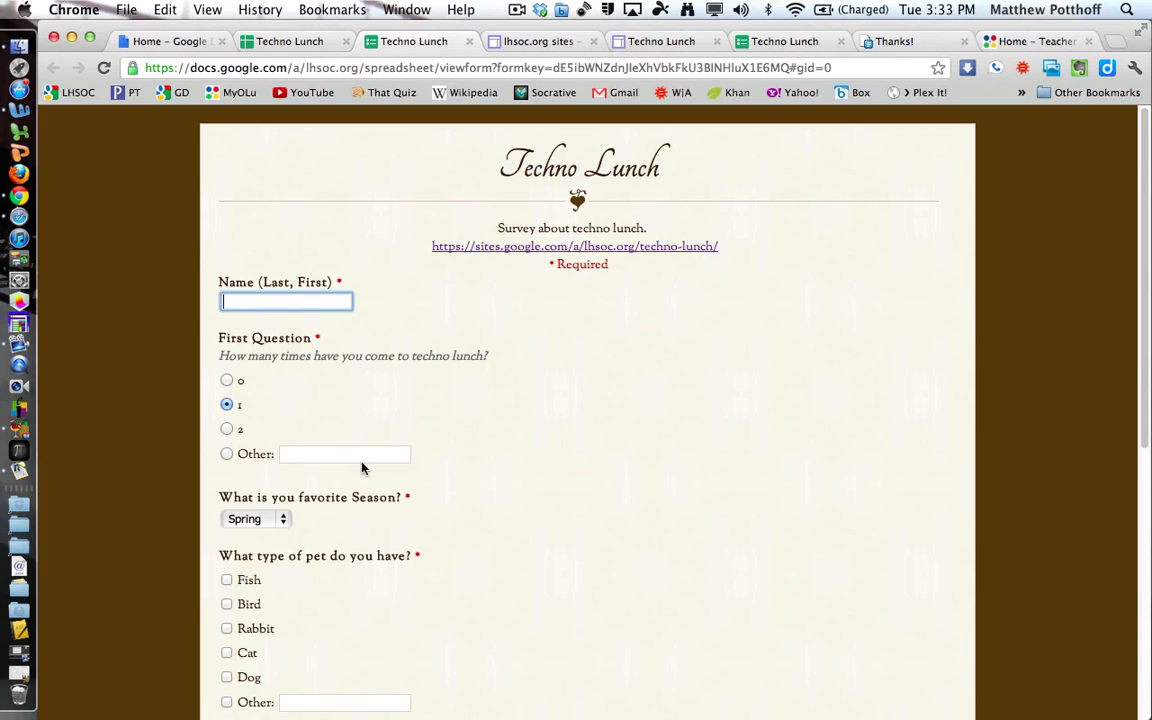
left_click(297, 68)
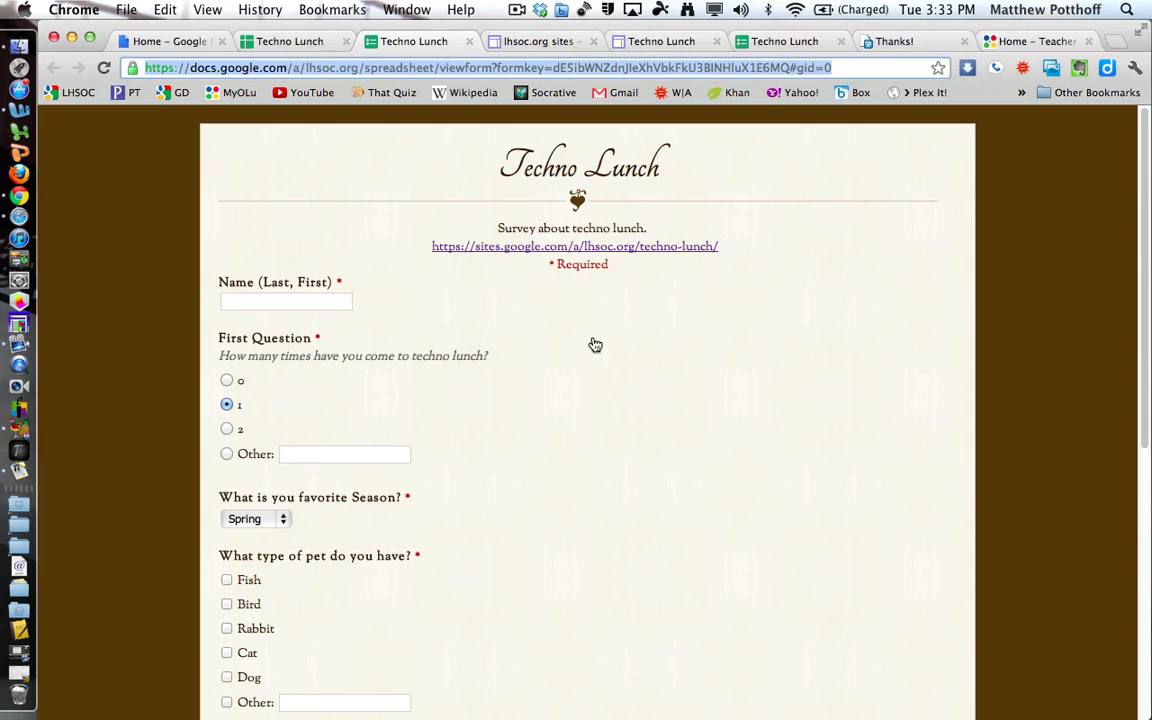
left_click(289, 42)
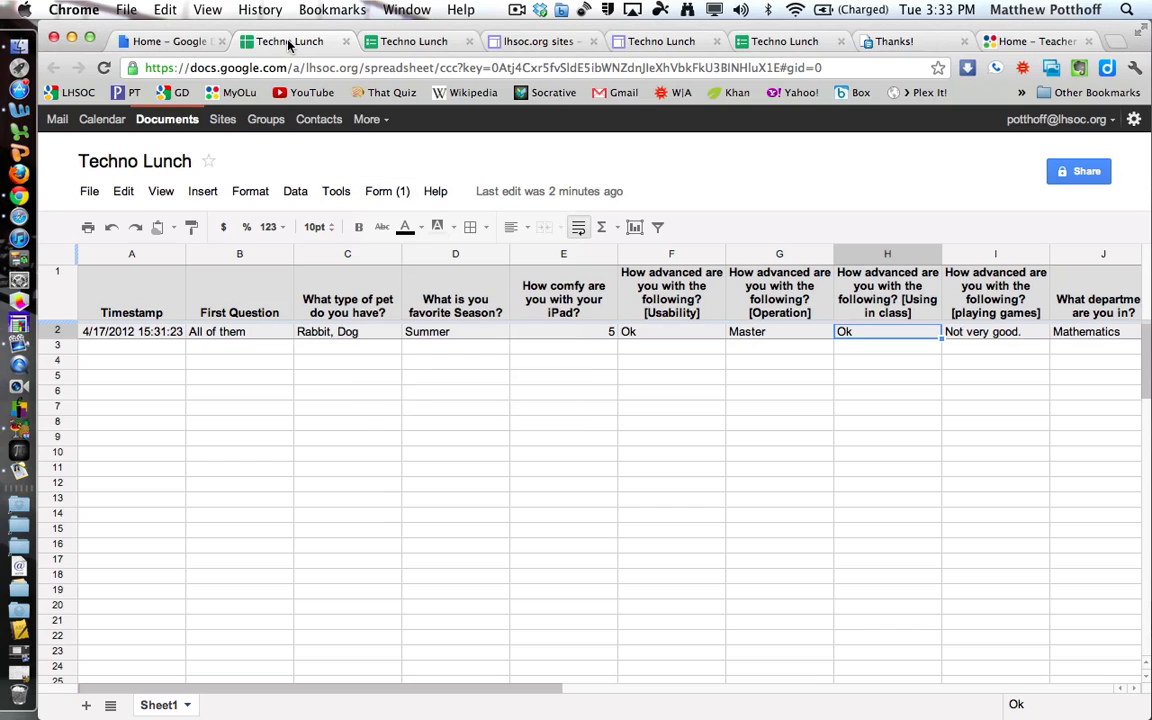
View the Embed form in a webpage code, then close that popup.
left_click(386, 191)
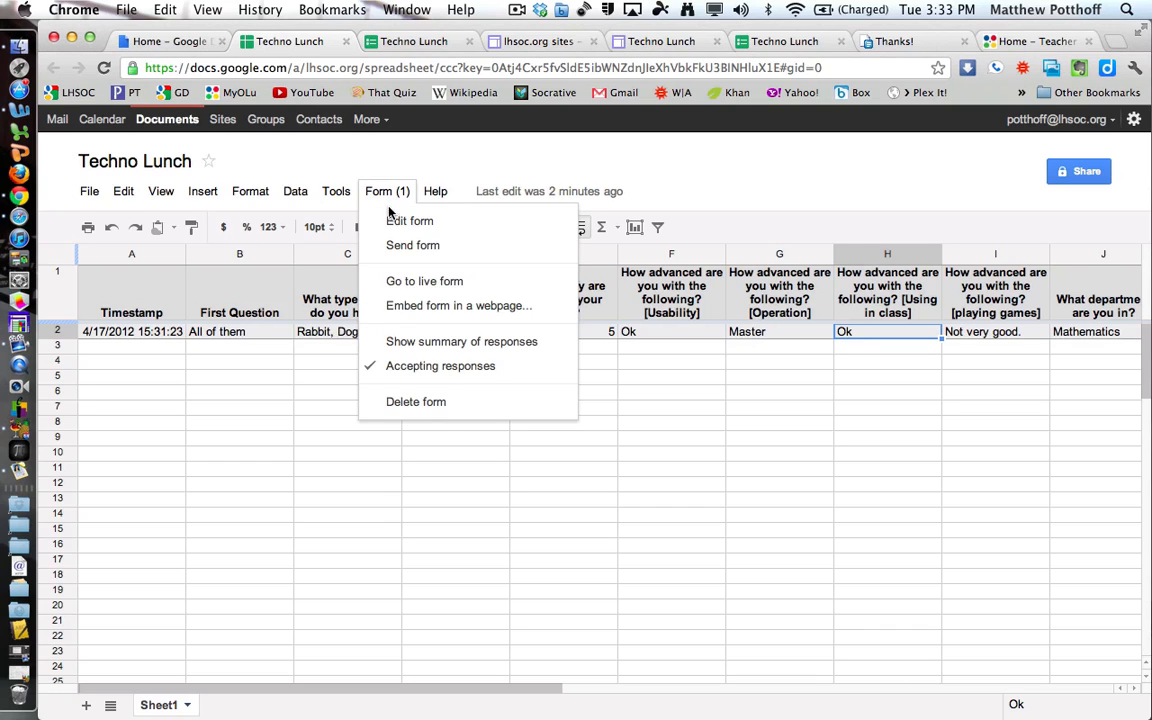
left_click(470, 314)
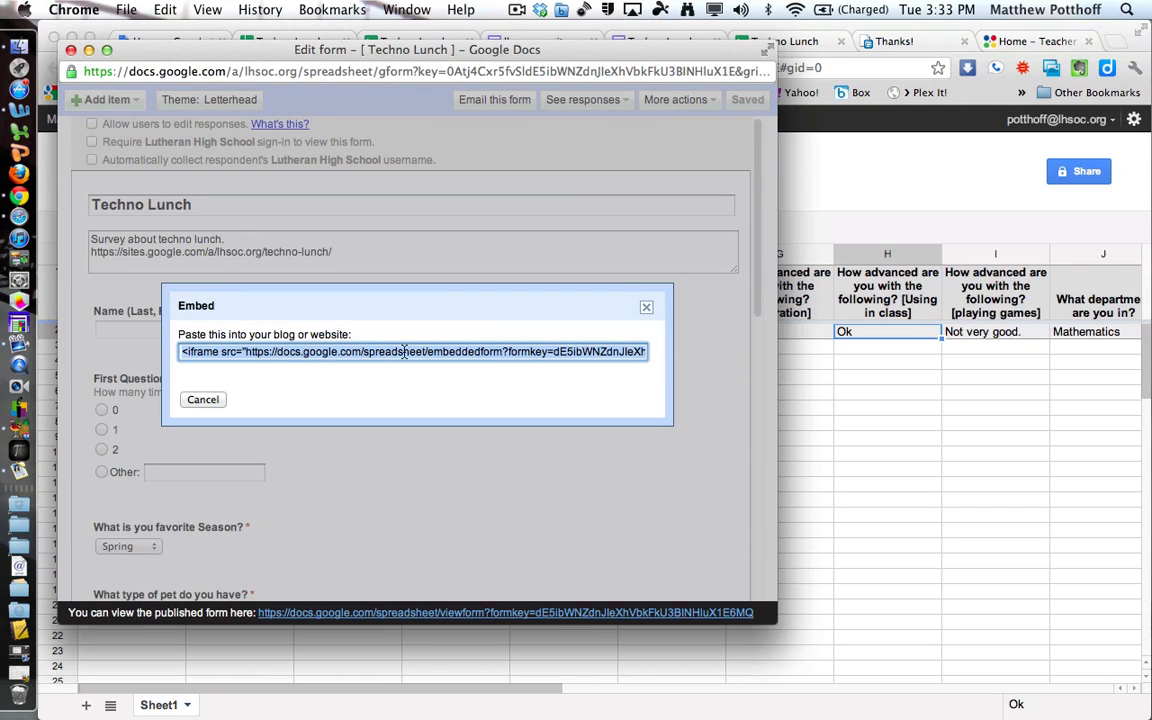
left_click(71, 50)
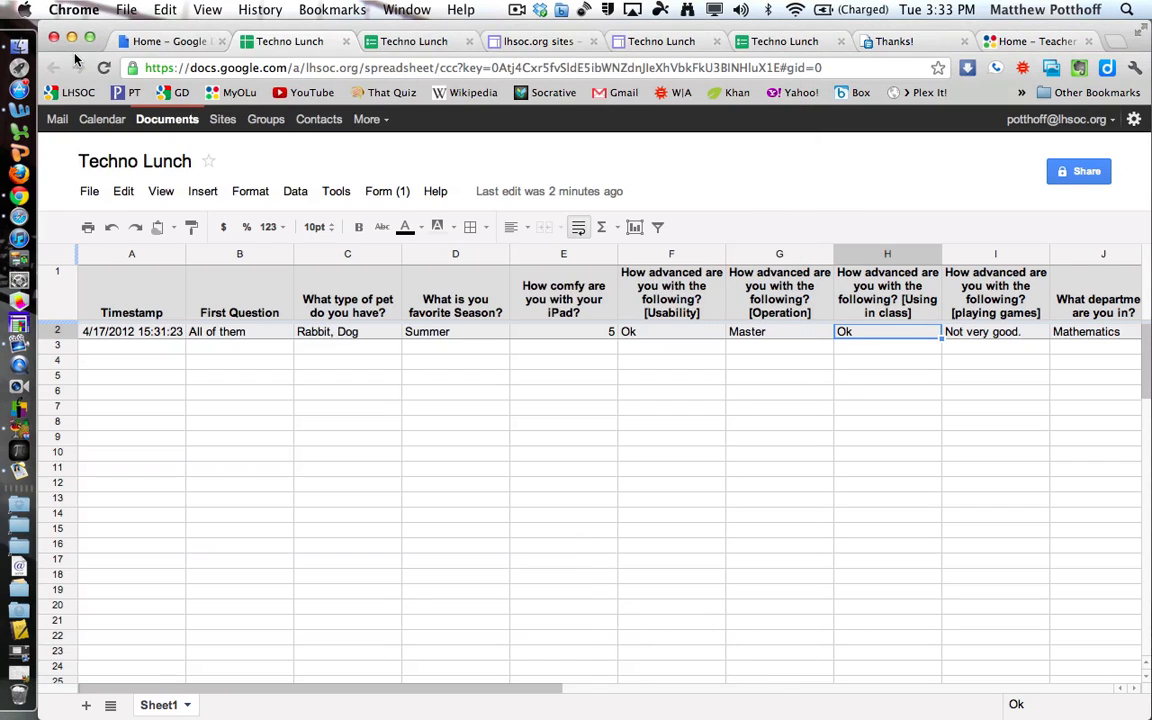
left_click(385, 192)
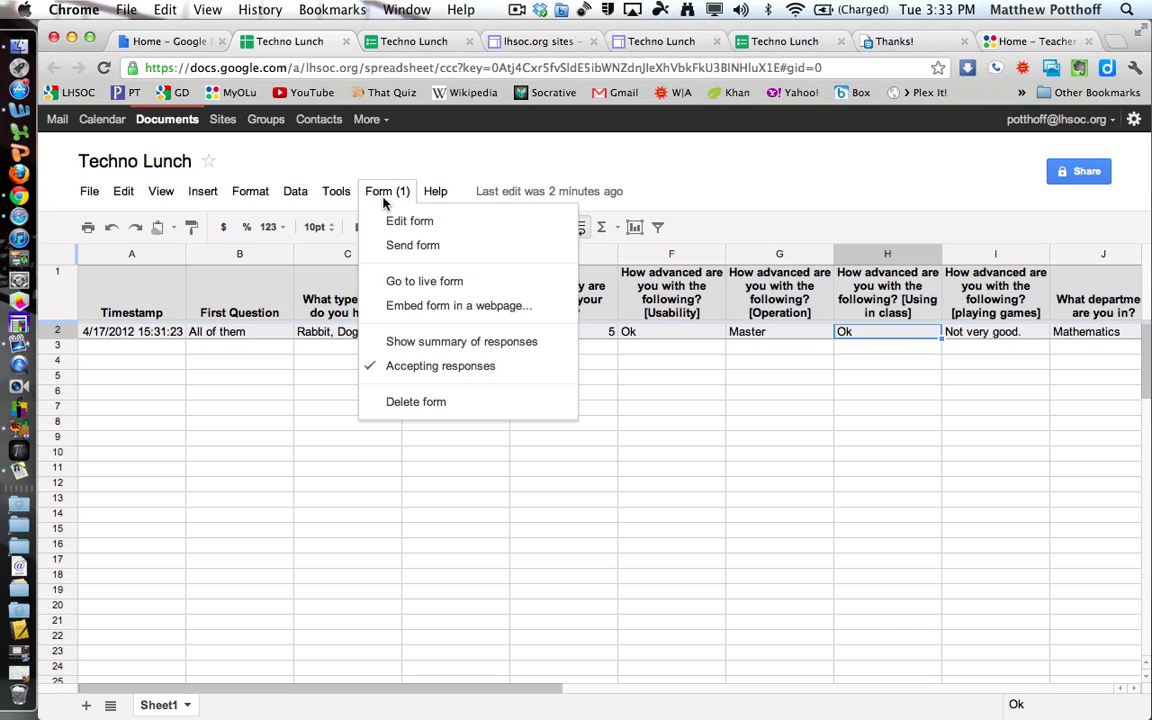
Show the response summary and scroll through its charts, highlighting the respondent's name.
left_click(457, 342)
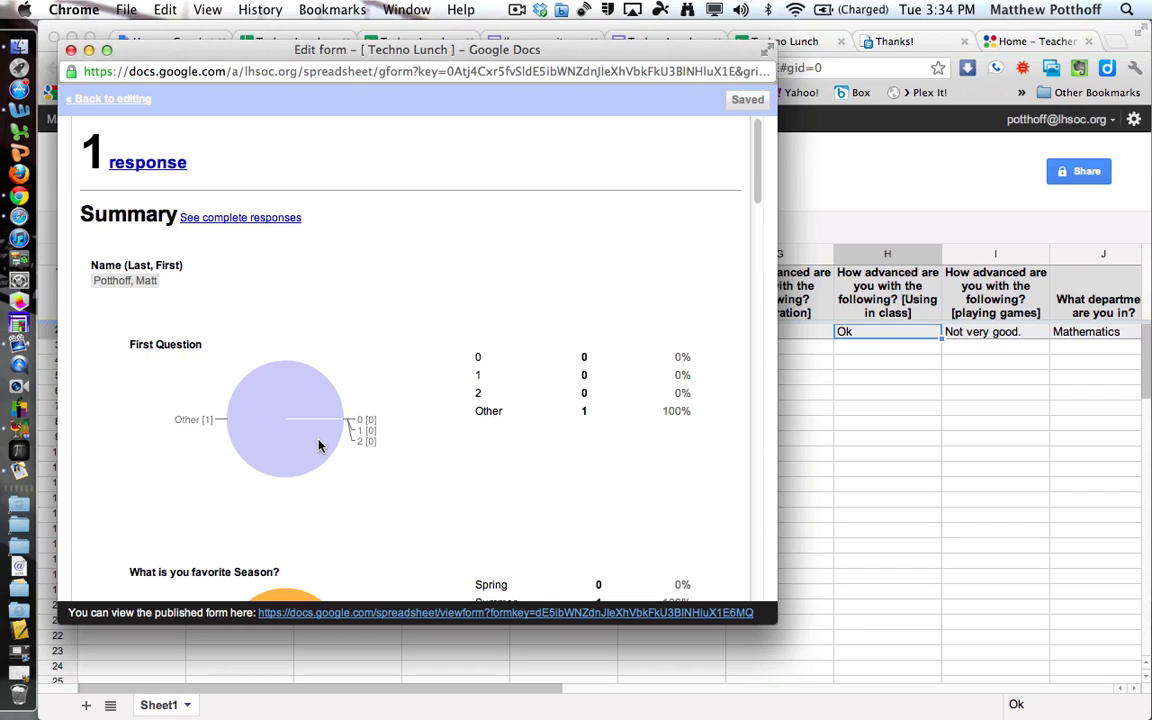
left_click_drag(93, 281, 159, 296)
scroll(168, 347, "down", 5)
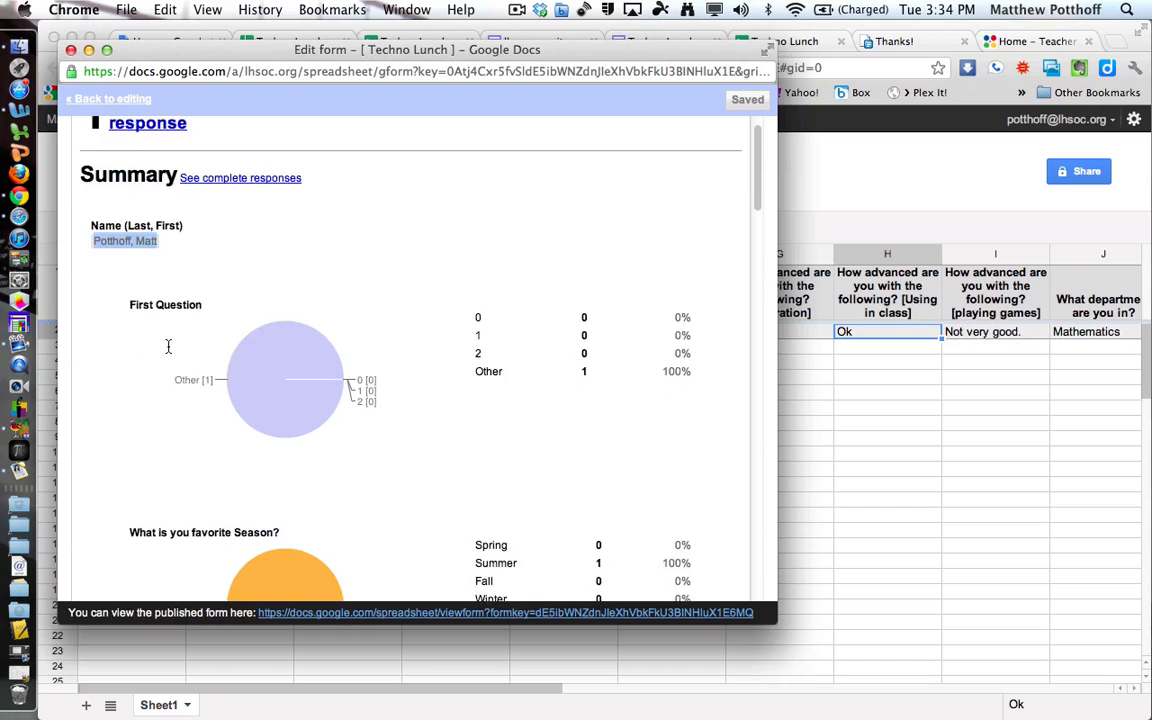
scroll(168, 352, "down", 3)
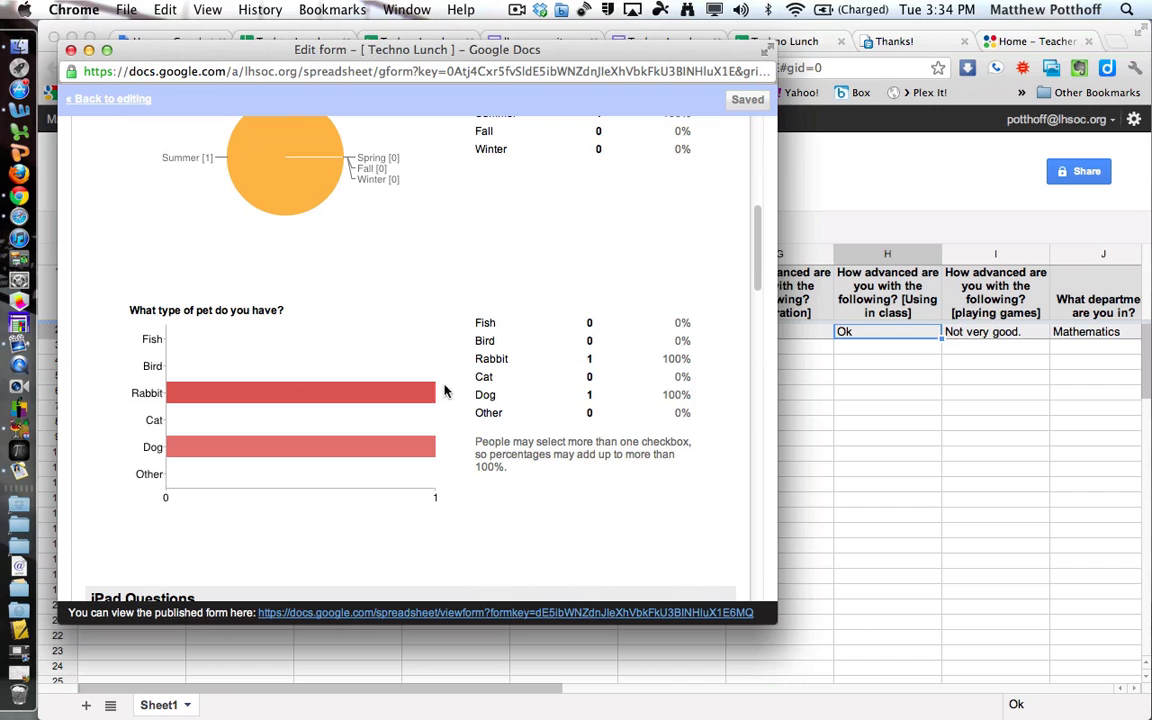
scroll(453, 425, "down", 1)
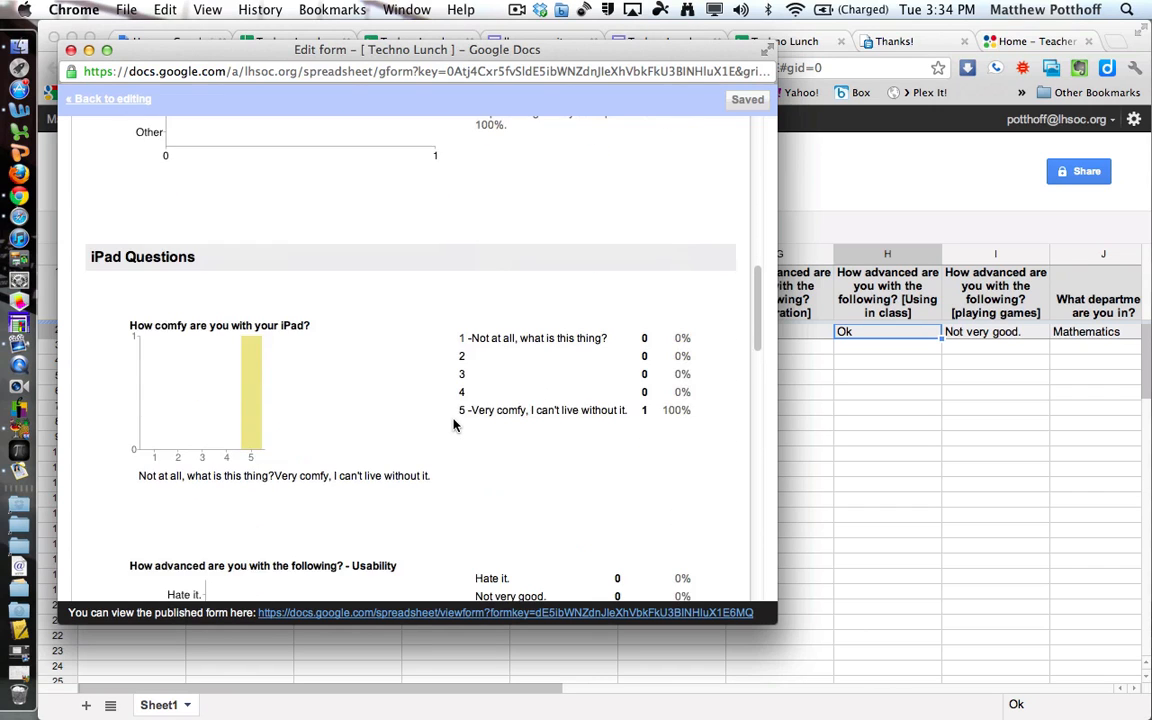
scroll(453, 425, "down", 3)
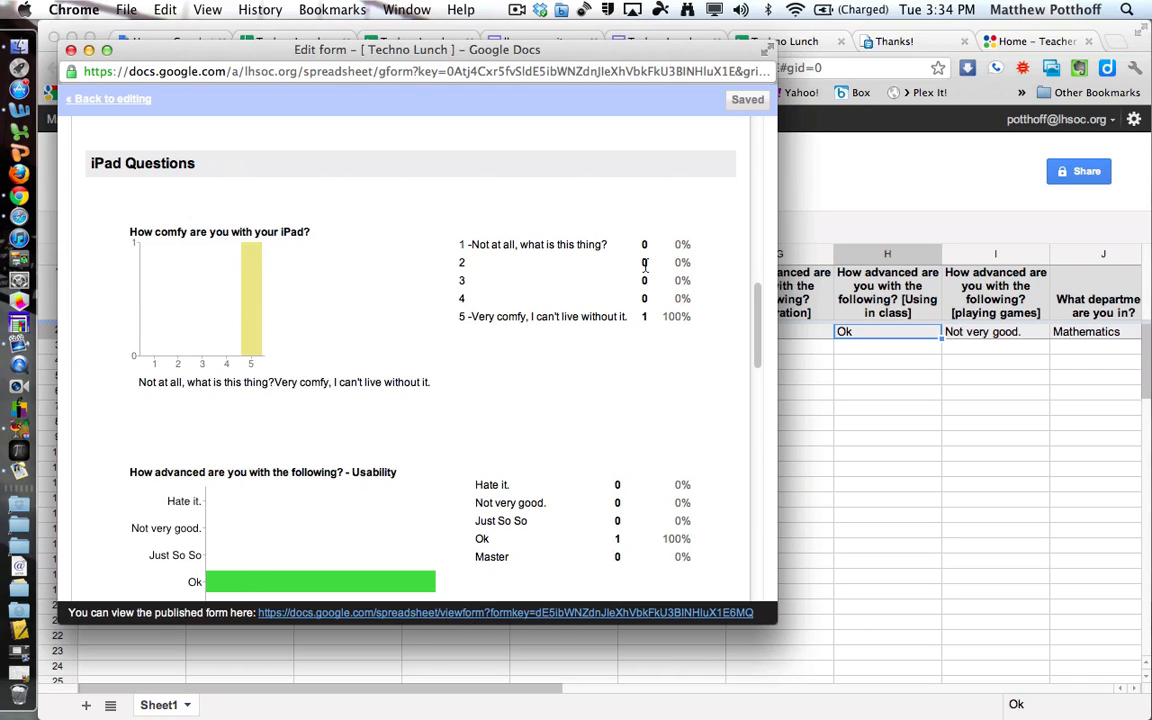
scroll(517, 348, "down", 3)
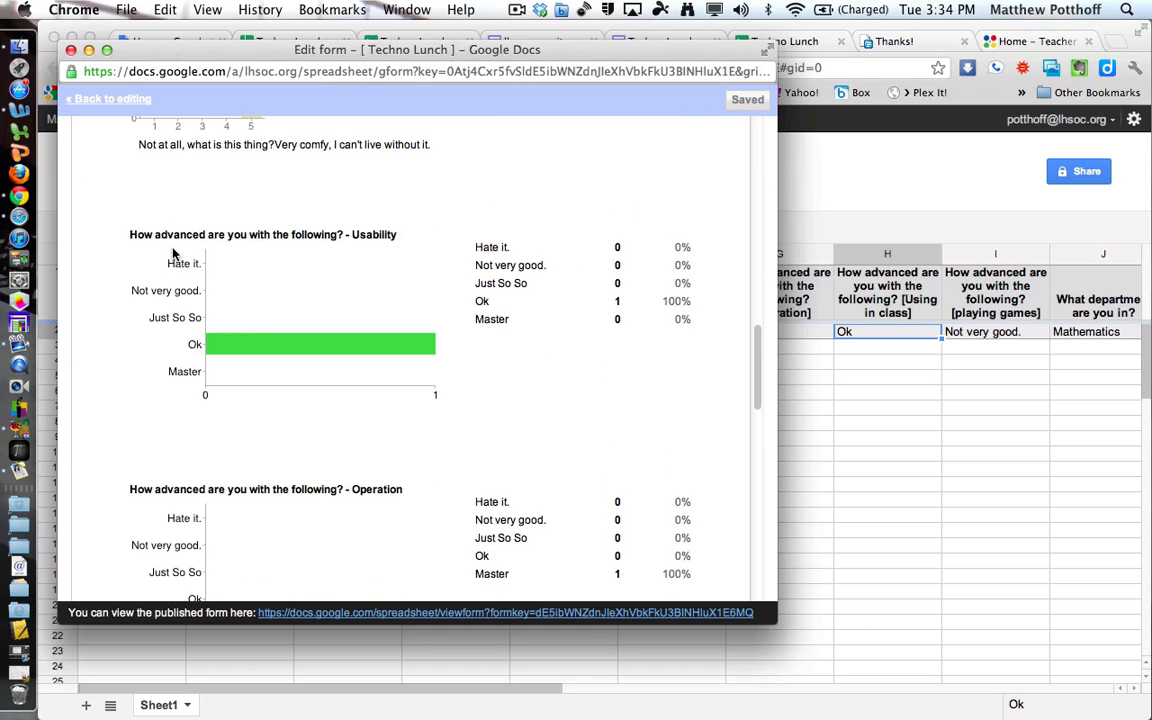
scroll(490, 346, "down", 1)
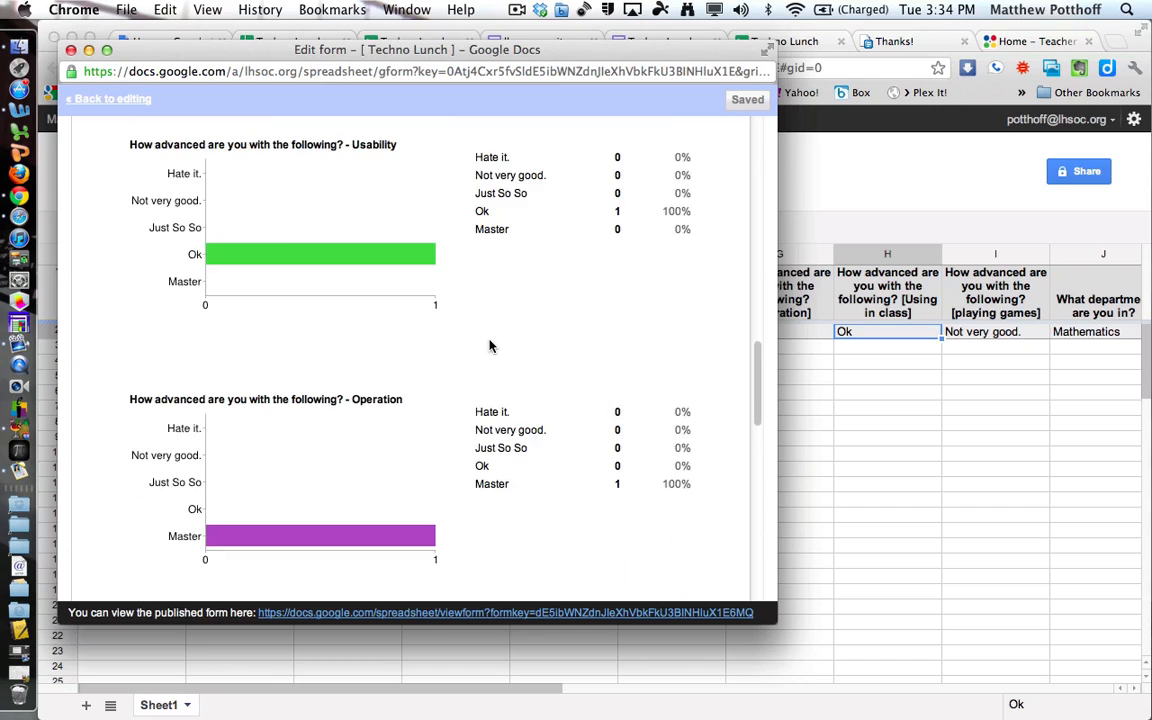
scroll(490, 346, "up", 1)
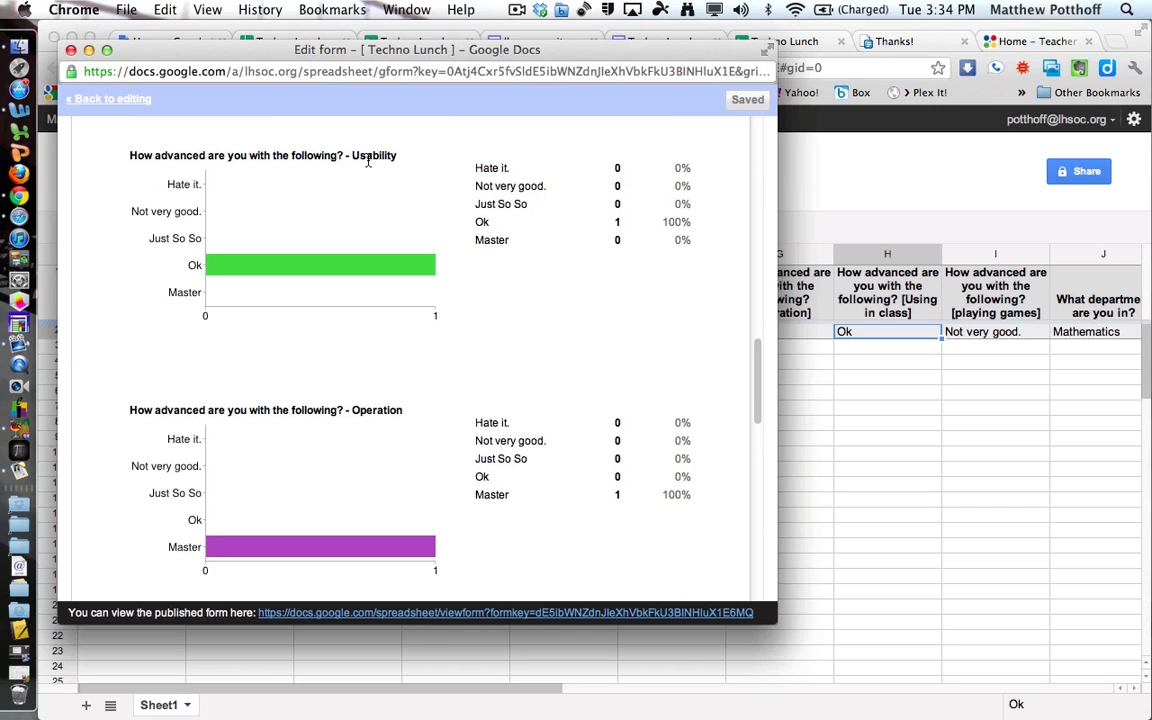
Highlight 'Usability' in a chart title and the Mathematics department answer.
left_click_drag(354, 157, 399, 155)
scroll(400, 484, "down", 5)
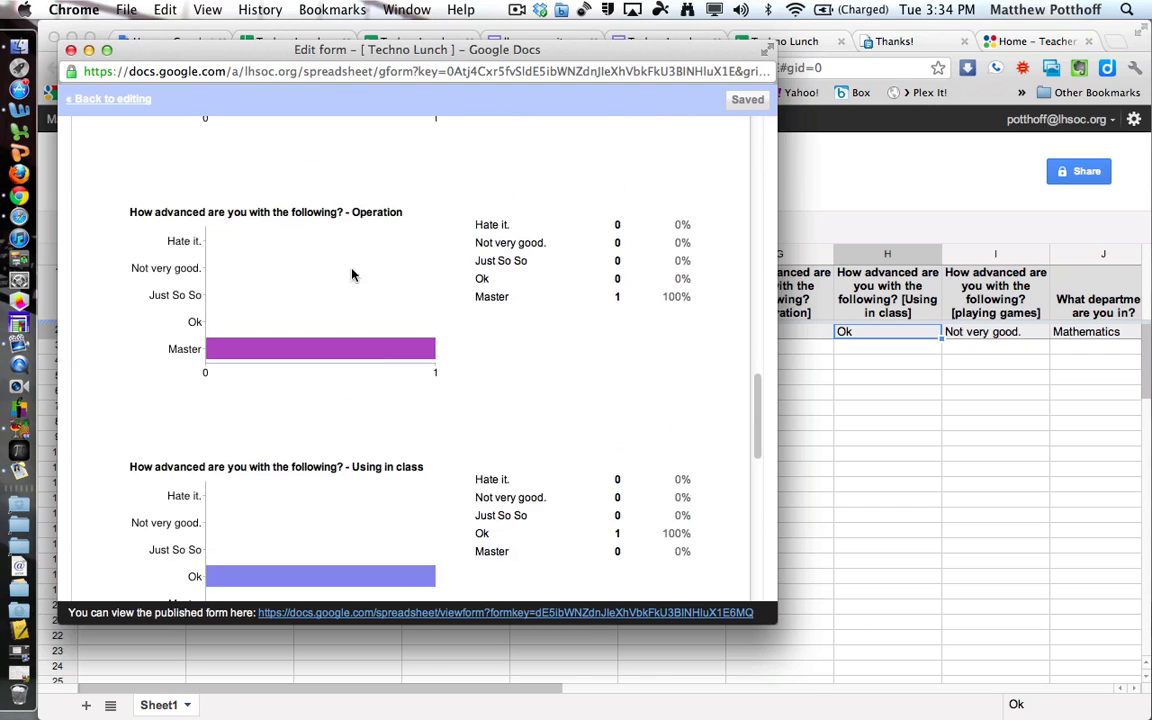
scroll(369, 449, "down", 5)
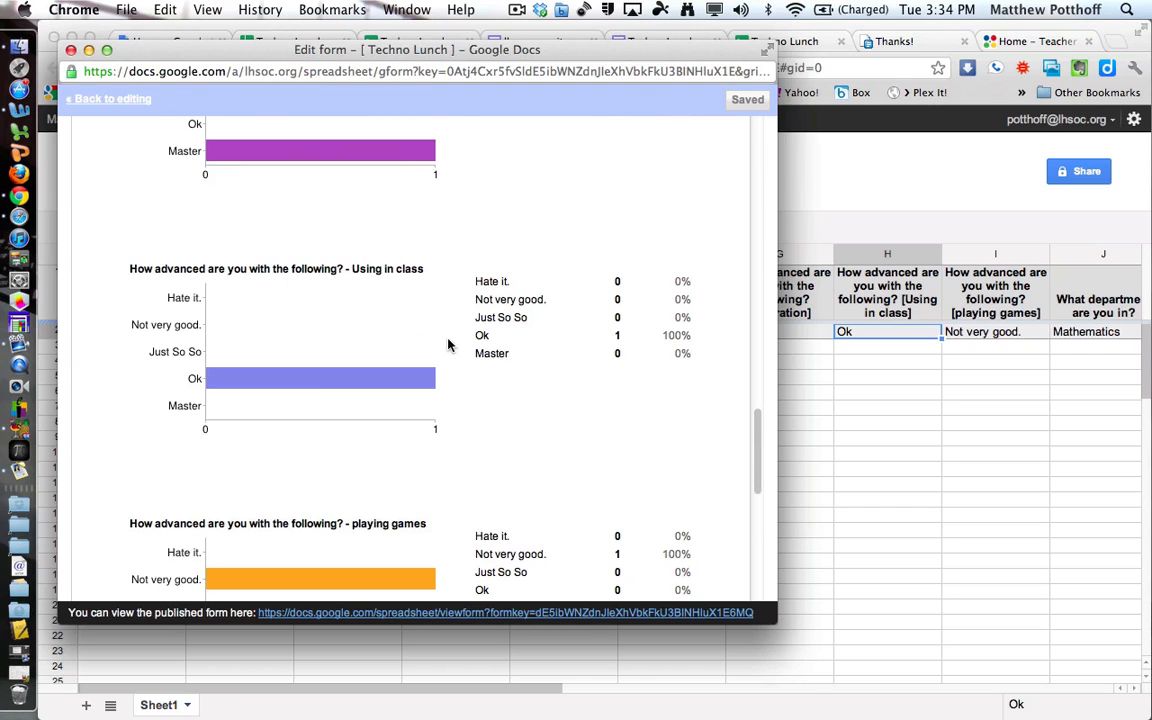
scroll(425, 360, "down", 5)
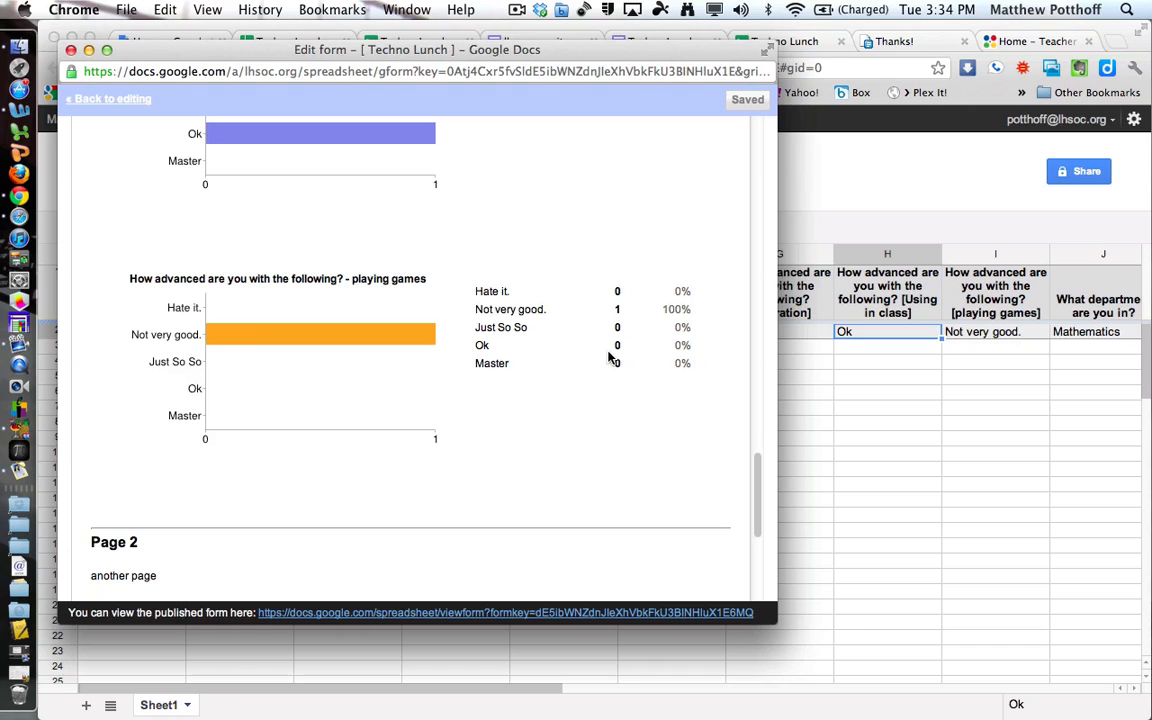
scroll(386, 399, "down", 8)
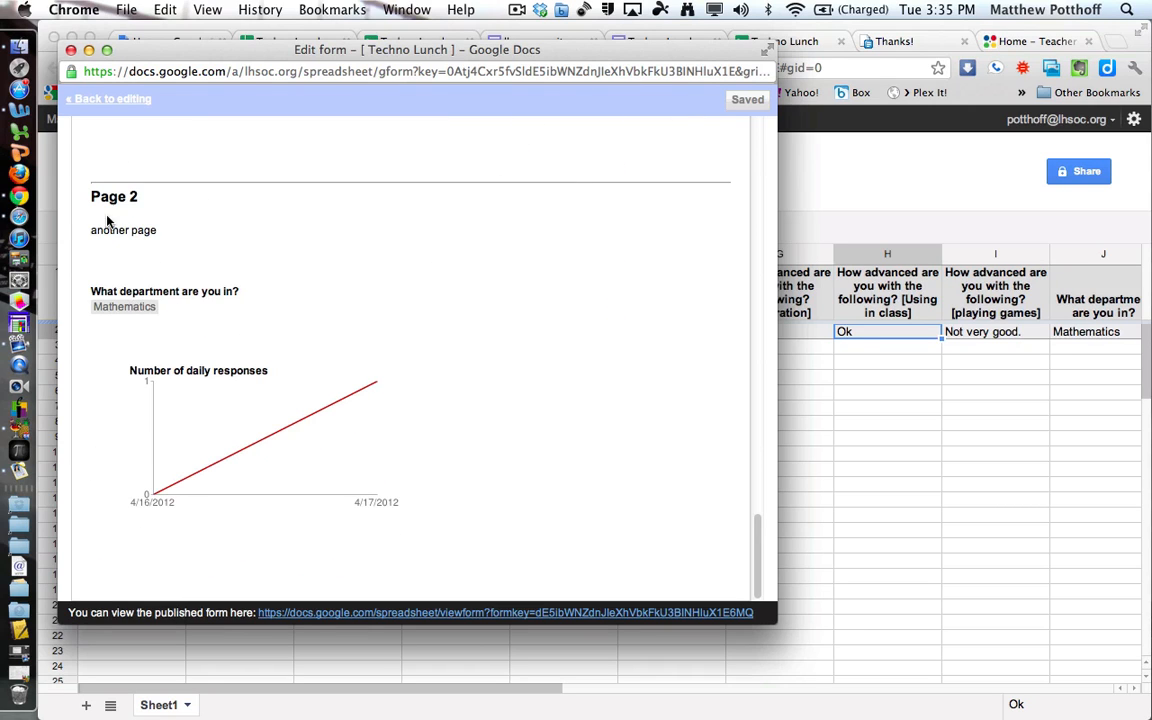
left_click_drag(96, 302, 162, 309)
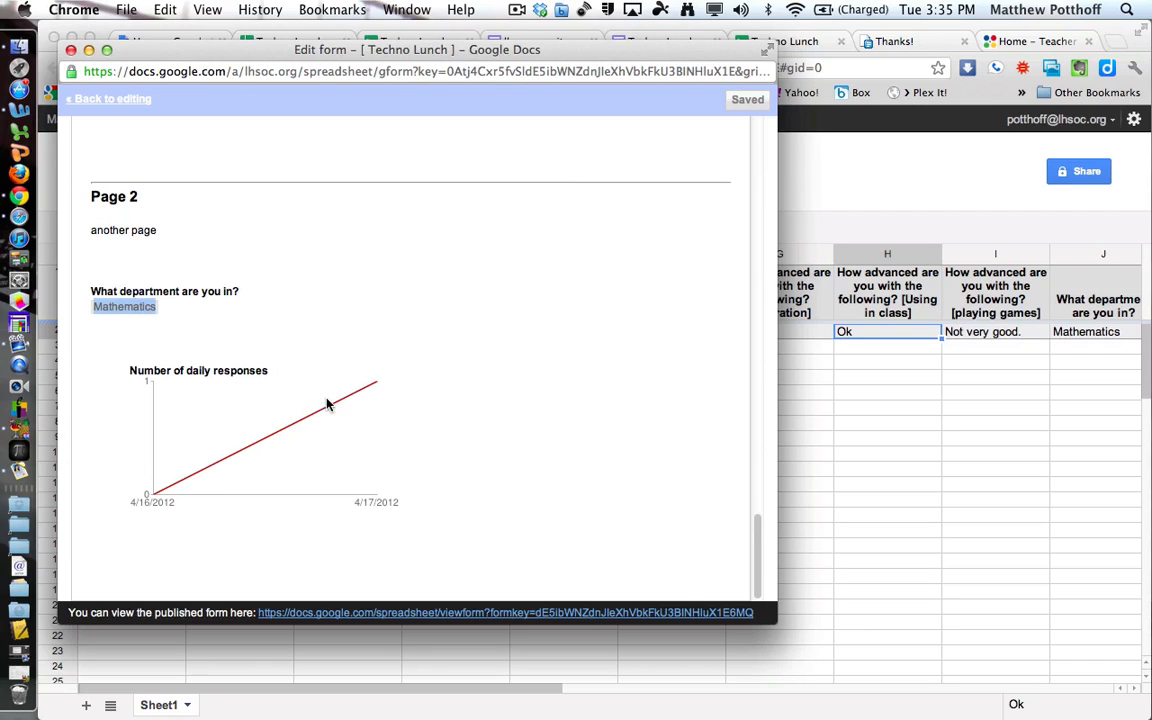
scroll(431, 351, "up", 20)
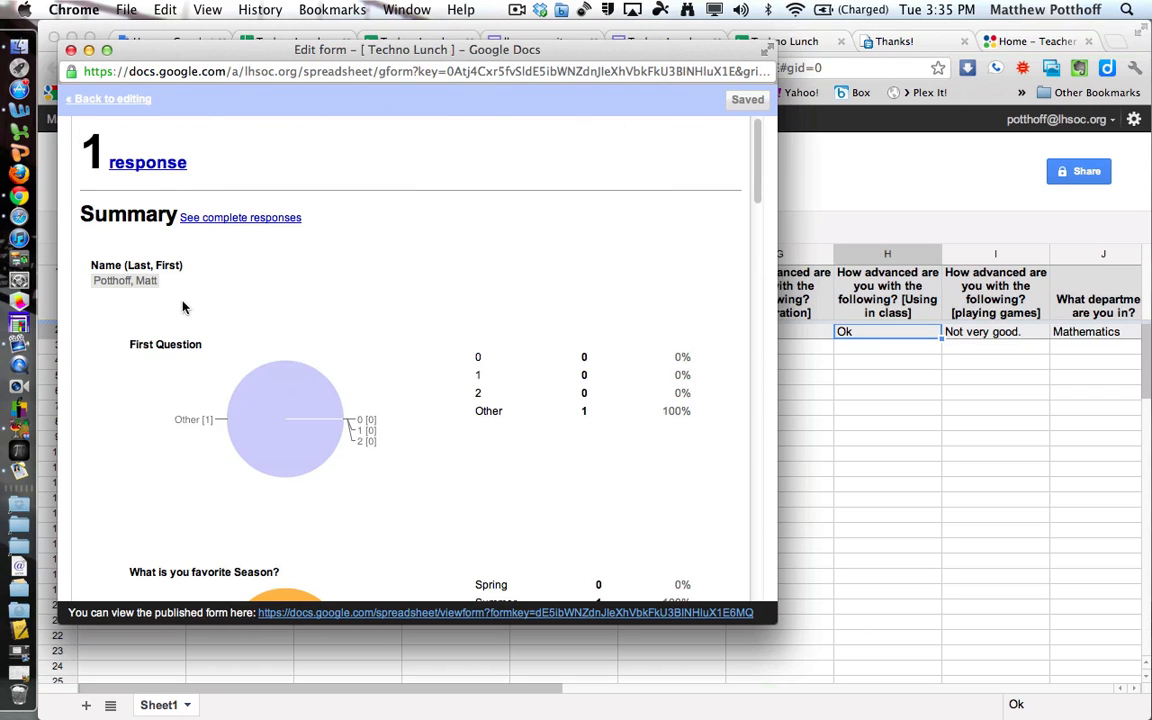
Close the summary and turn off Accepting responses for the form.
left_click(71, 52)
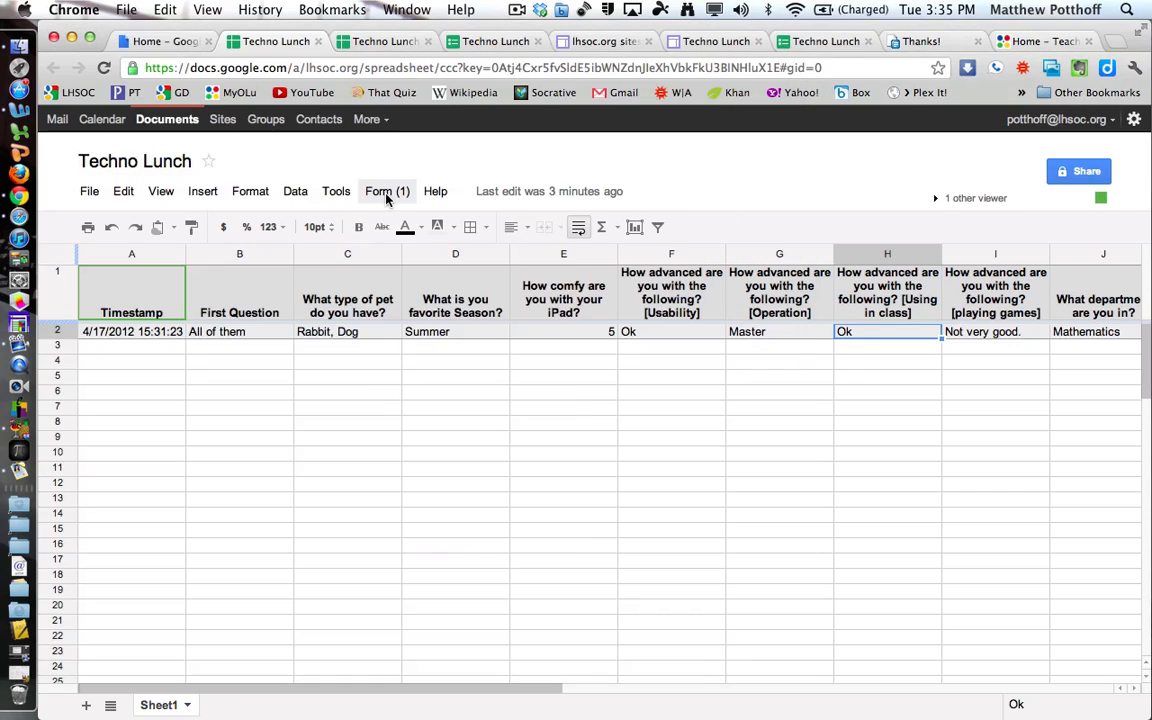
left_click(386, 194)
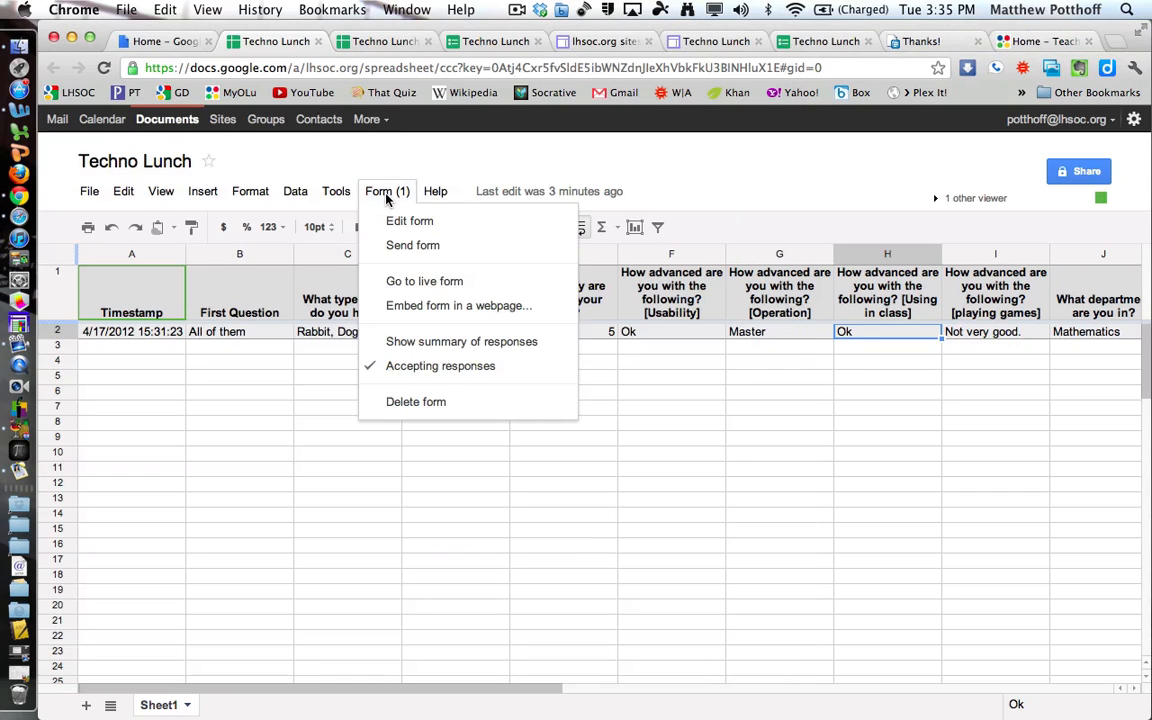
left_click(436, 374)
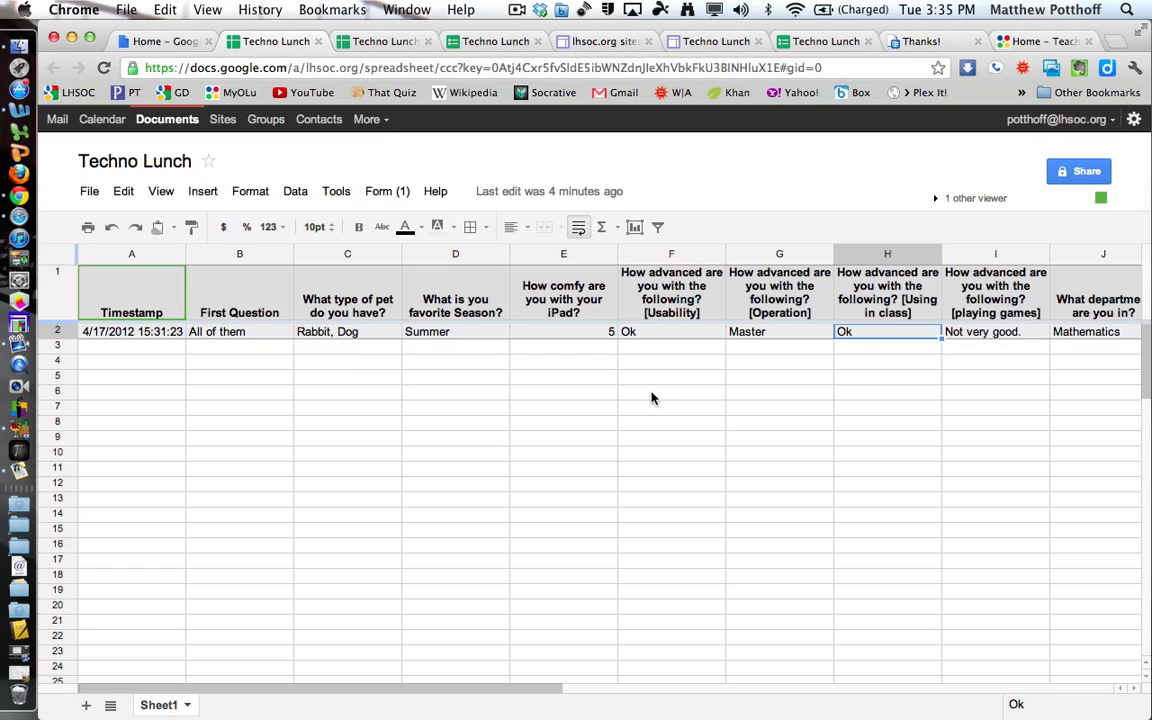
Change the pet question header in C1 to 'Are you tall?'.
left_click(347, 467)
left_click(373, 253)
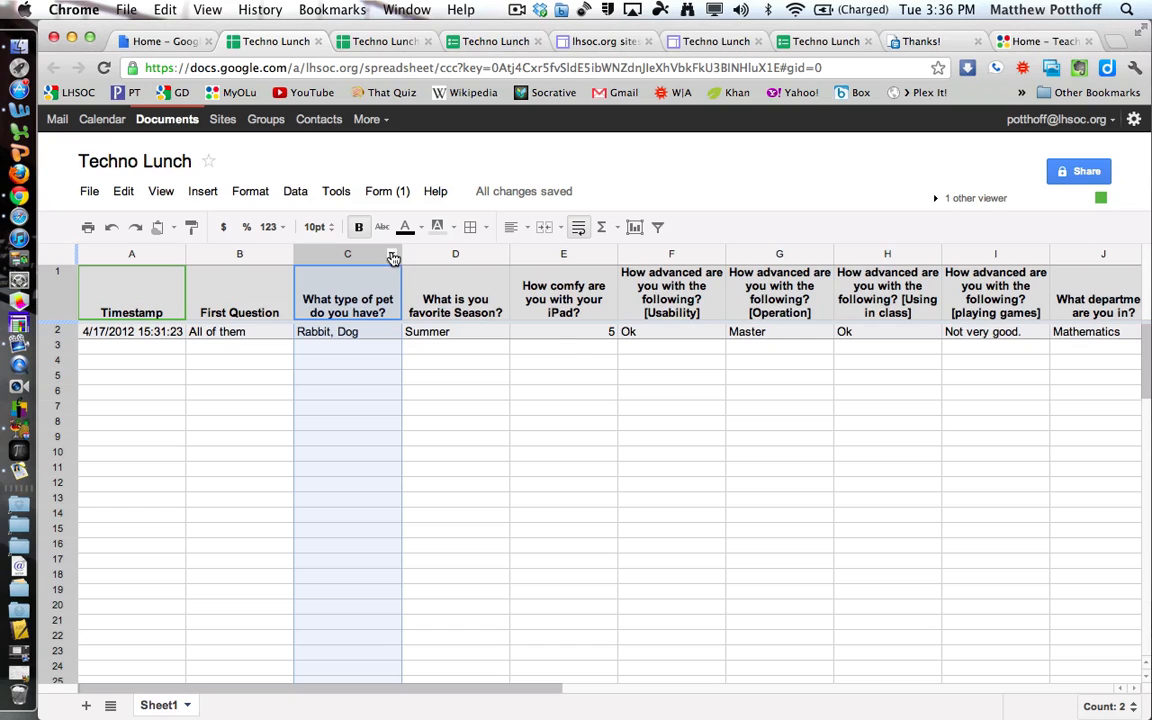
left_click(393, 257)
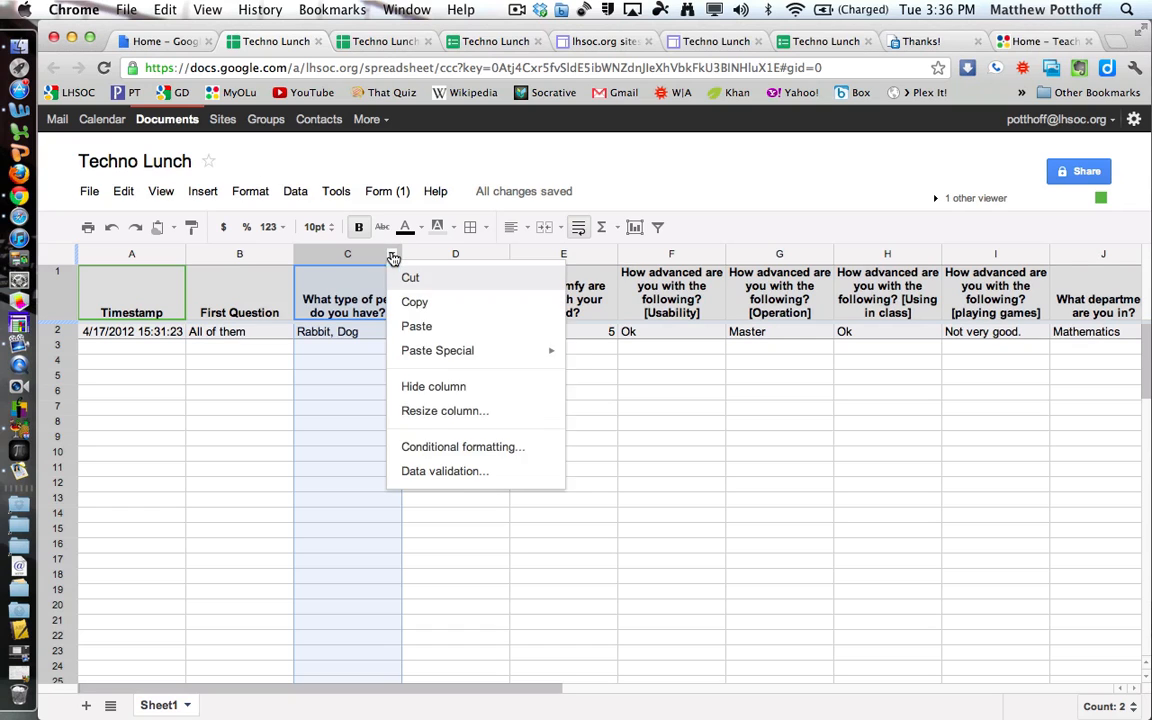
left_click(277, 455)
left_click(57, 330)
left_click(62, 336)
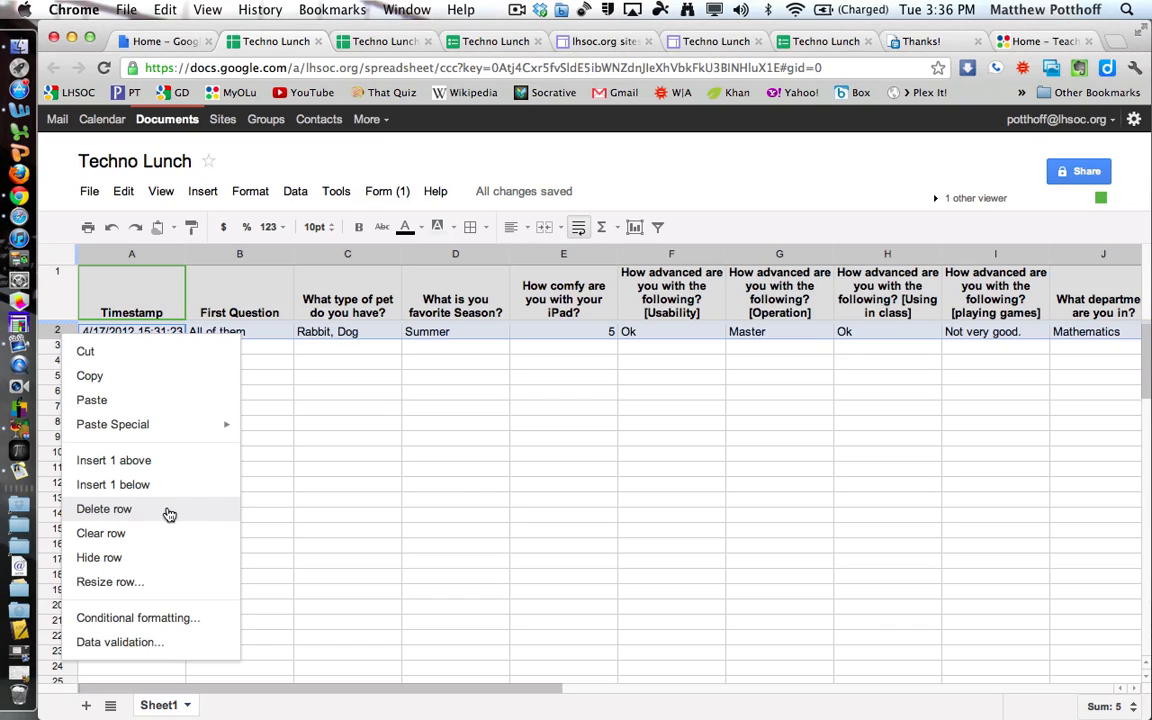
left_click(462, 486)
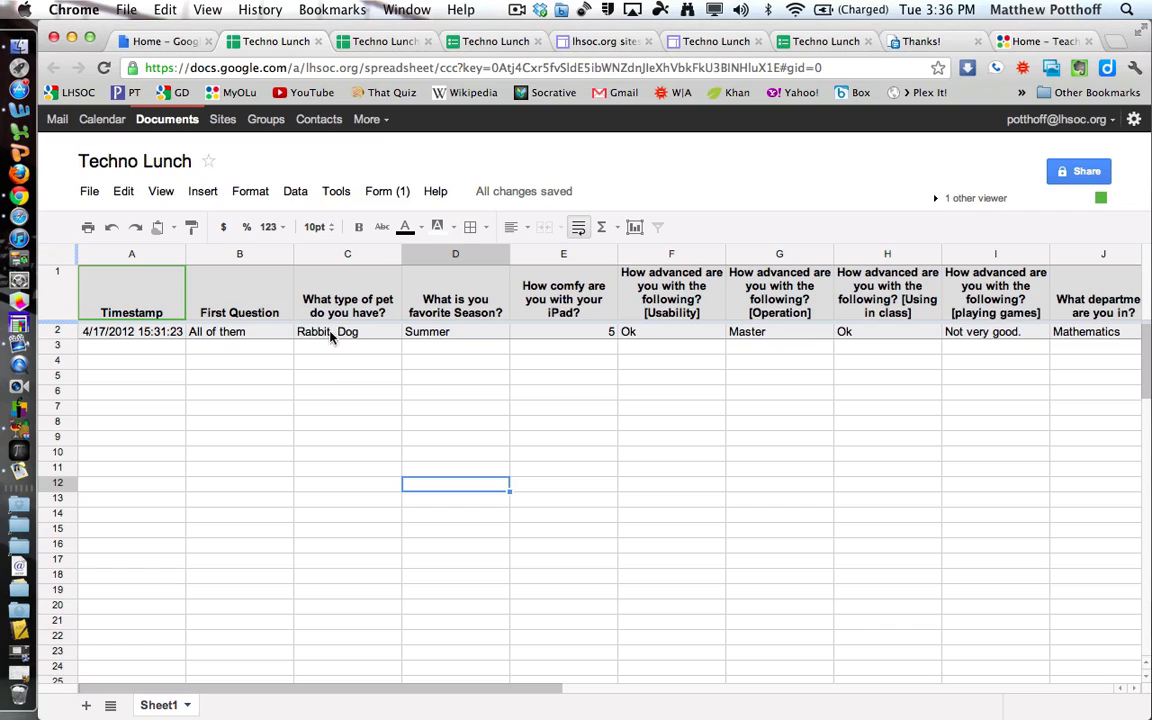
left_click(325, 298)
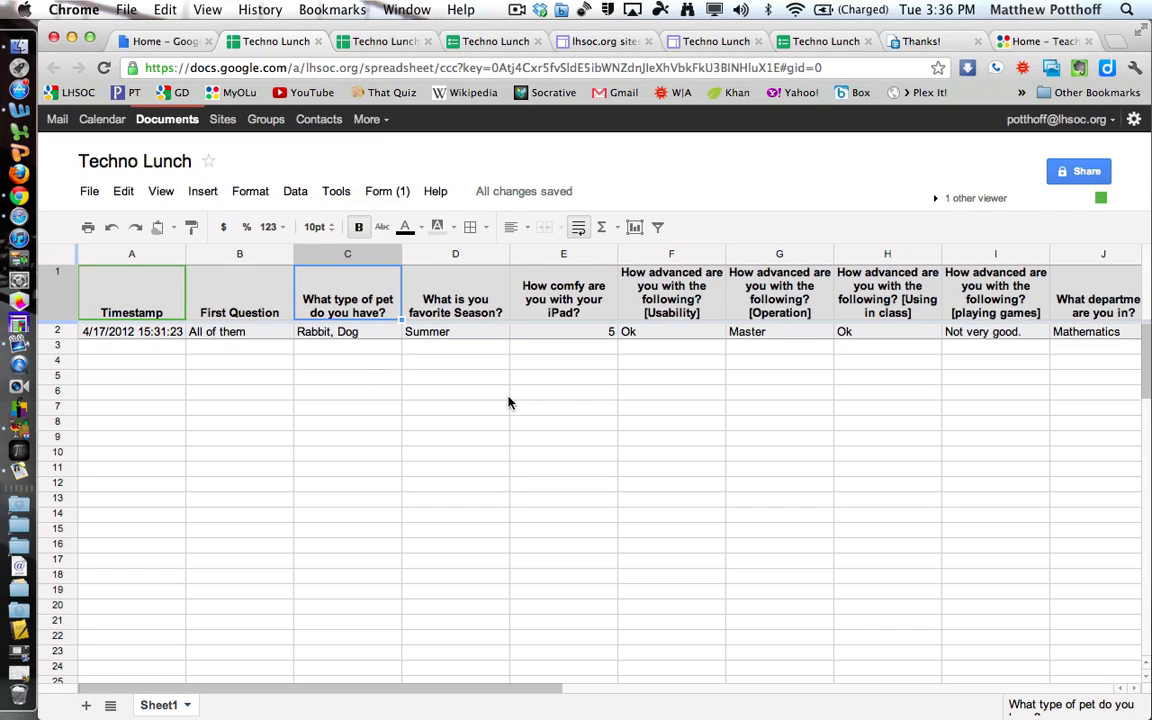
type("Are you ")
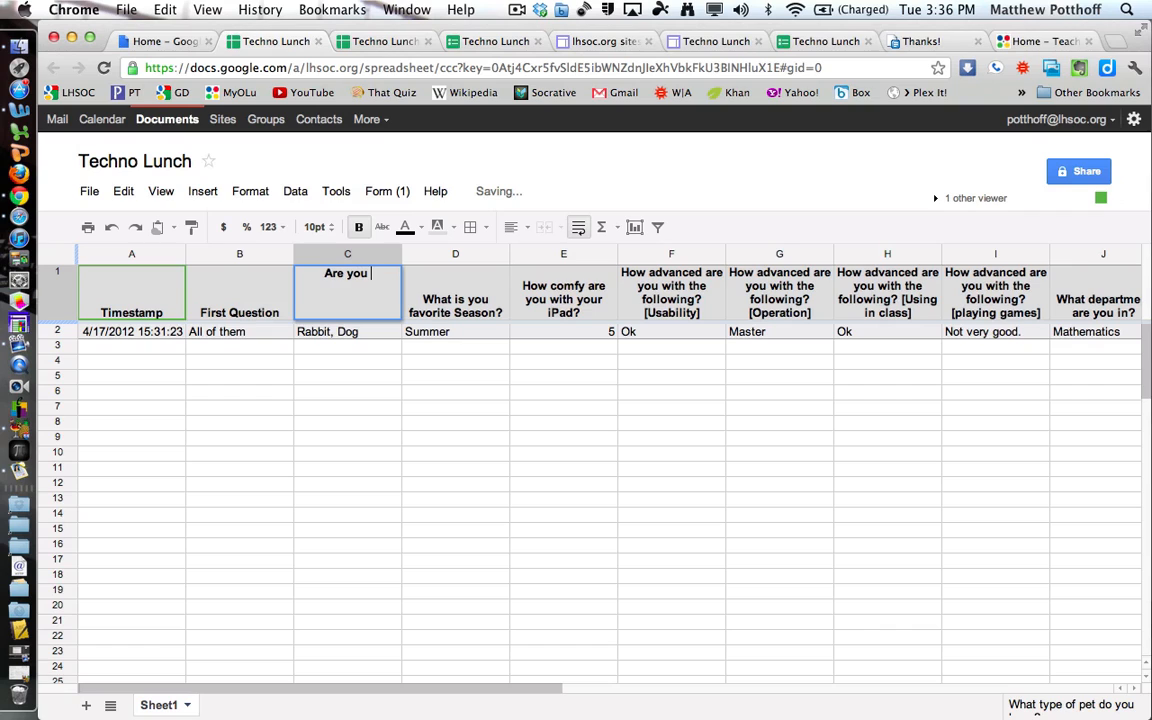
type("tall?")
key("Return")
left_click(347, 310)
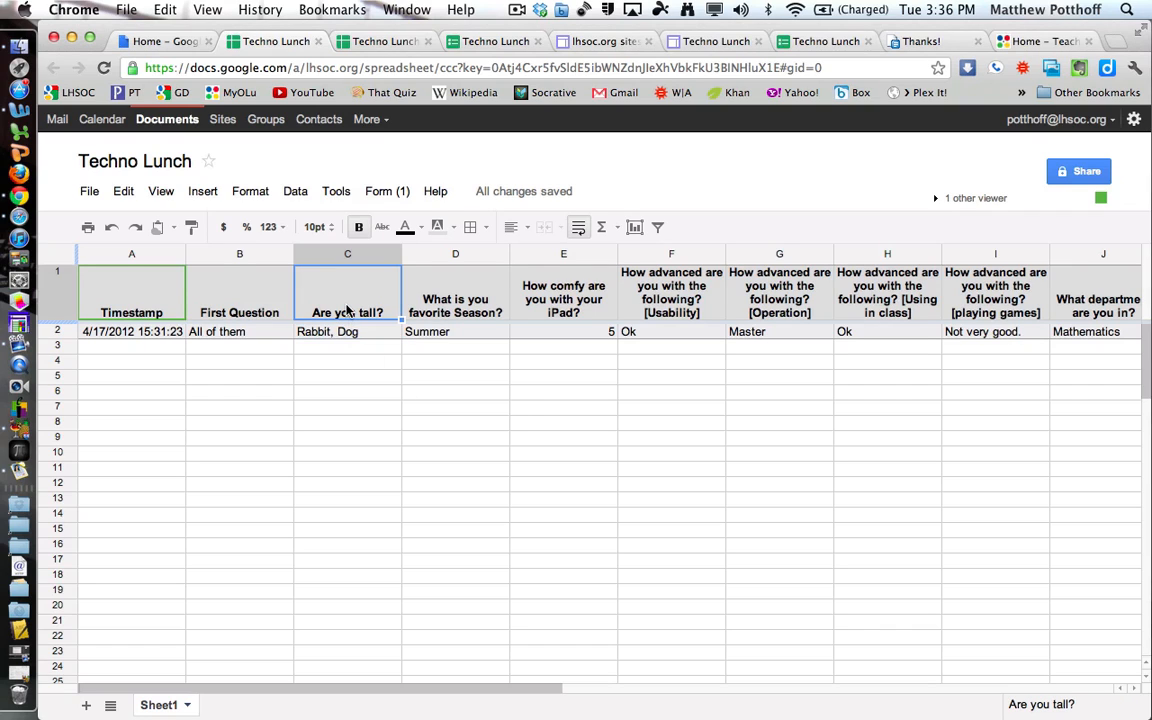
Check the live form, then go back to the response spreadsheet.
left_click(393, 193)
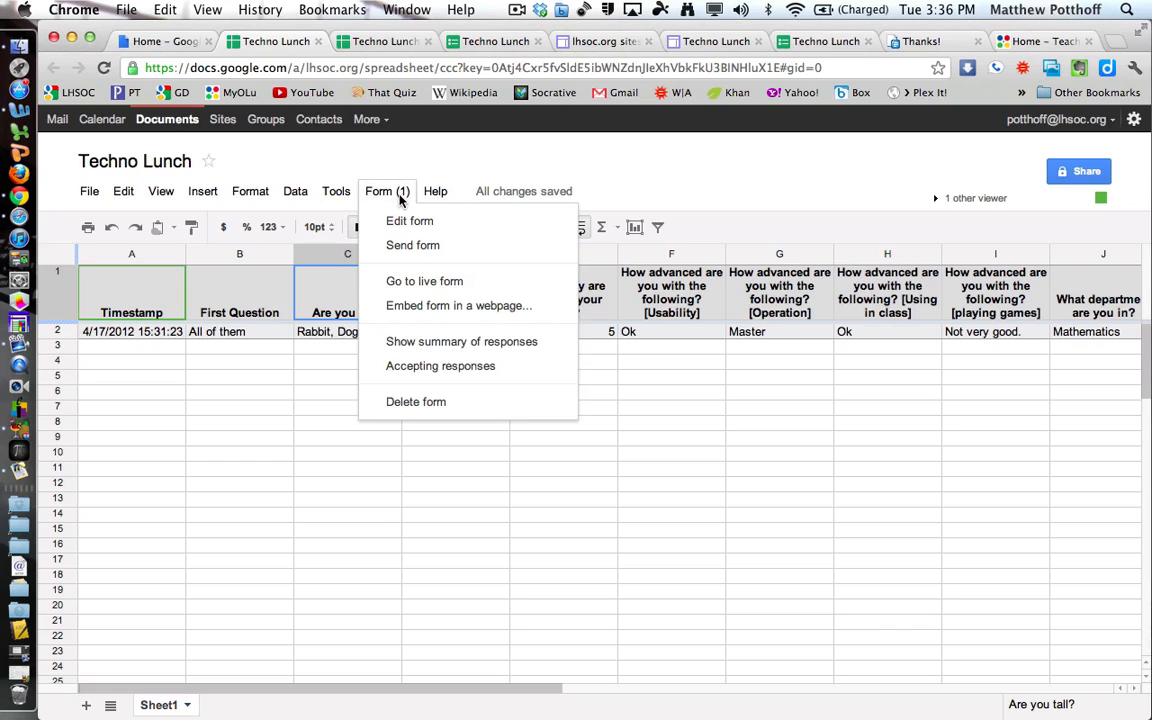
left_click(428, 281)
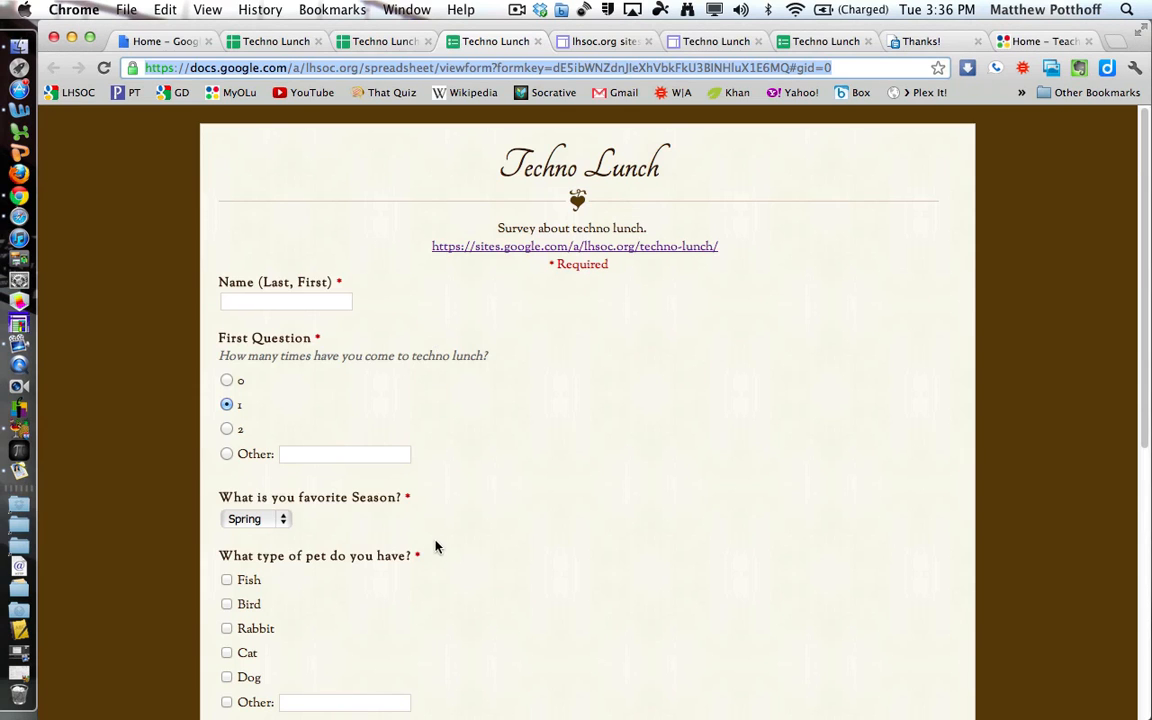
scroll(440, 545, "down", 3)
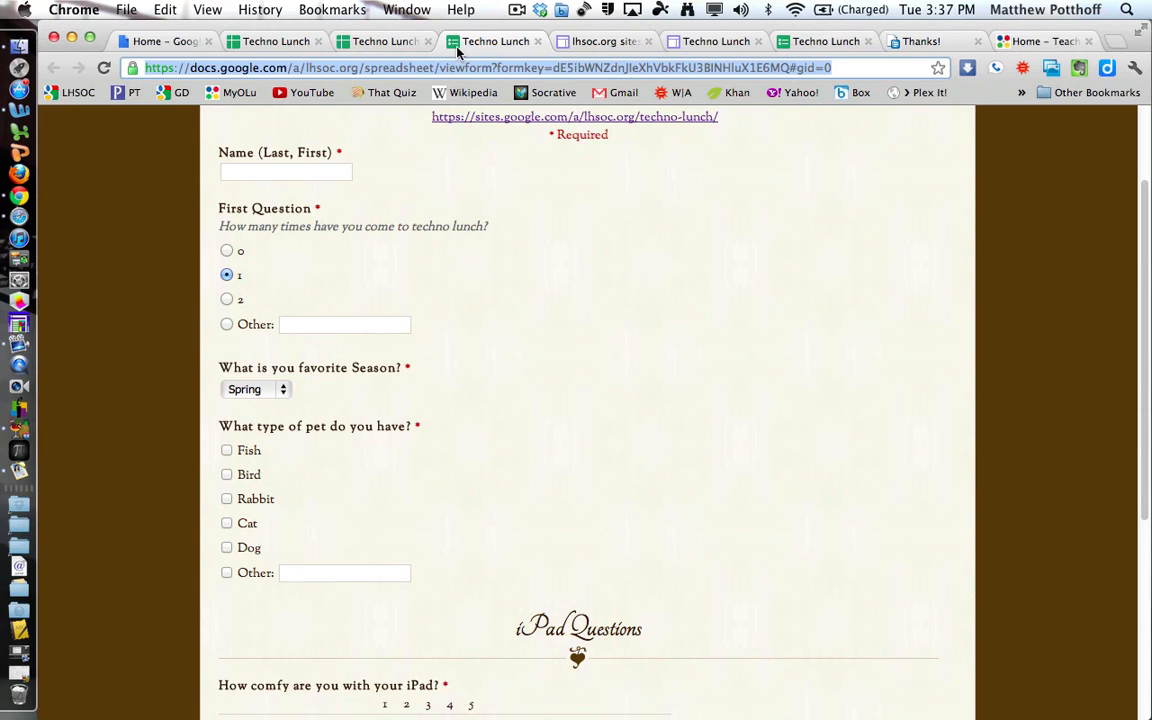
left_click(280, 41)
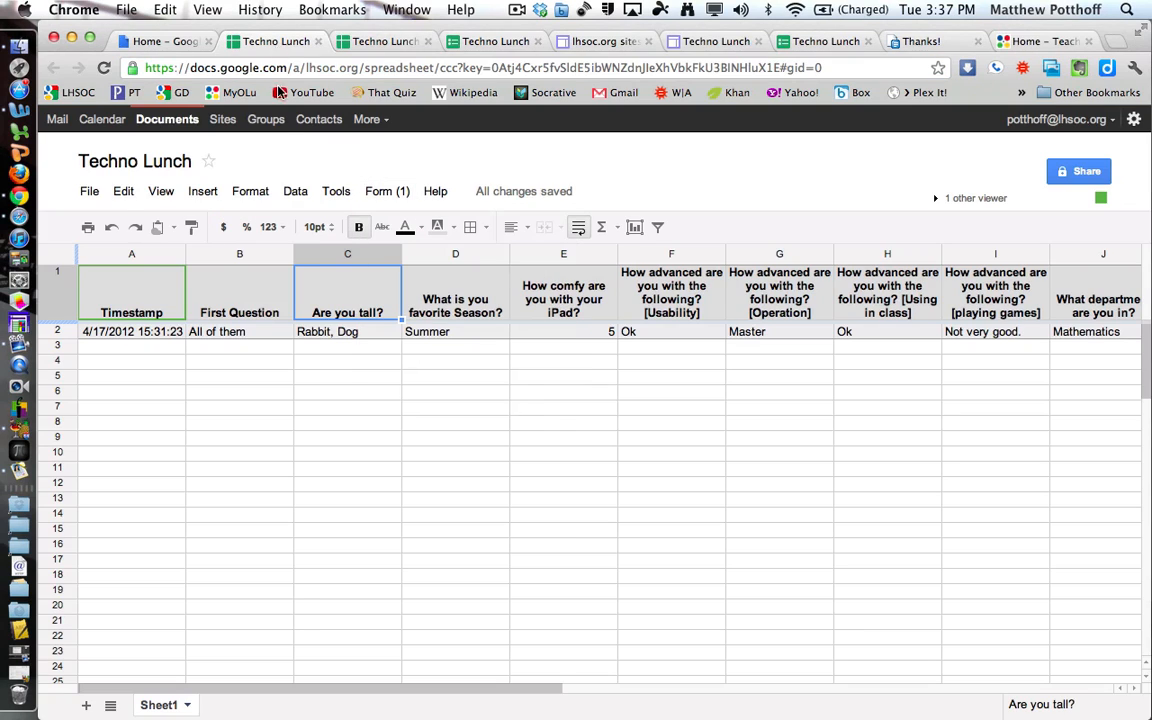